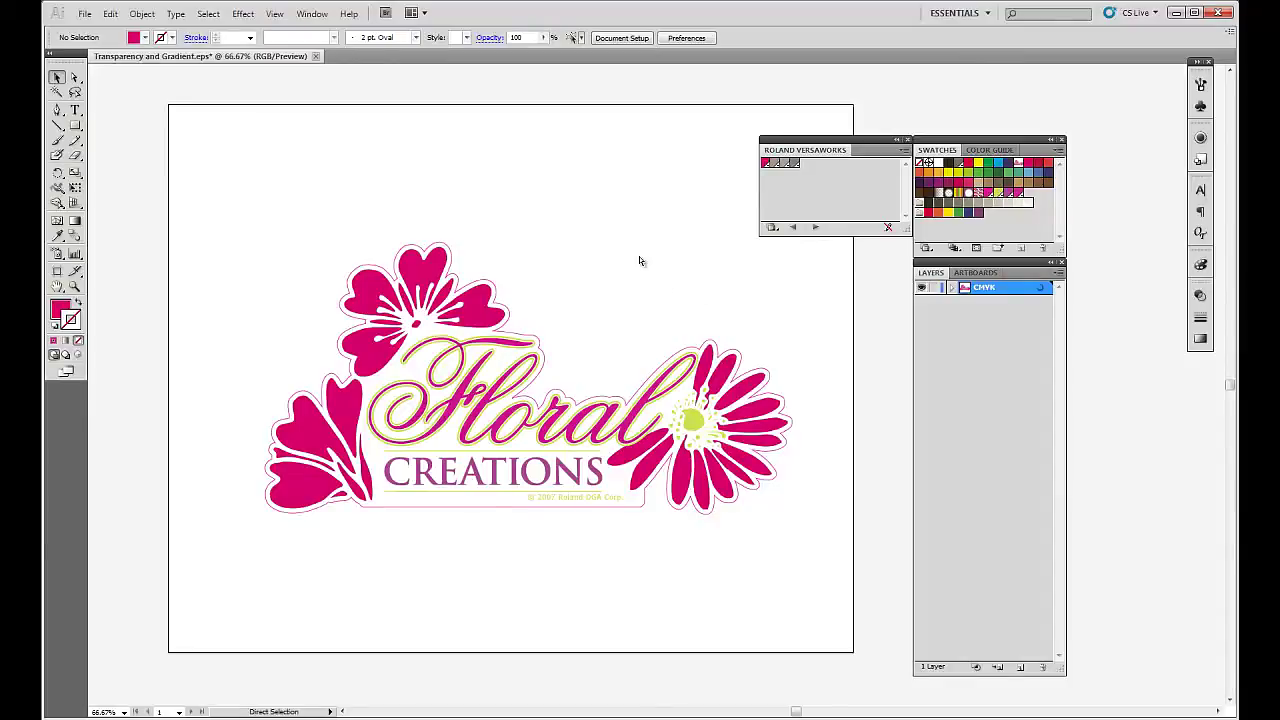
# Toggle outline view and inspect the CMYK layer's contents in the Layers panel.
pyautogui.hotkey('ctrl', 'y')
pyautogui.hotkey('ctrl', 'y')
pyautogui.doubleClick(991, 288)
pyautogui.click(951, 288)
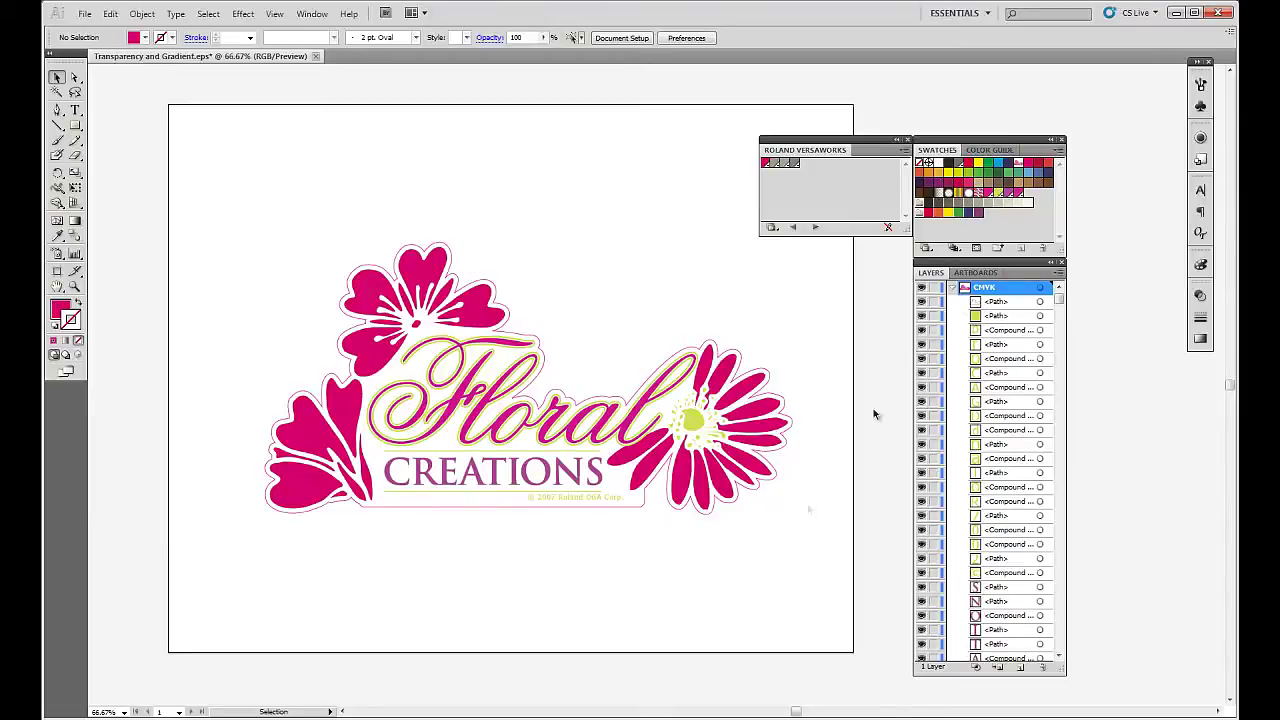
pyautogui.click(952, 288)
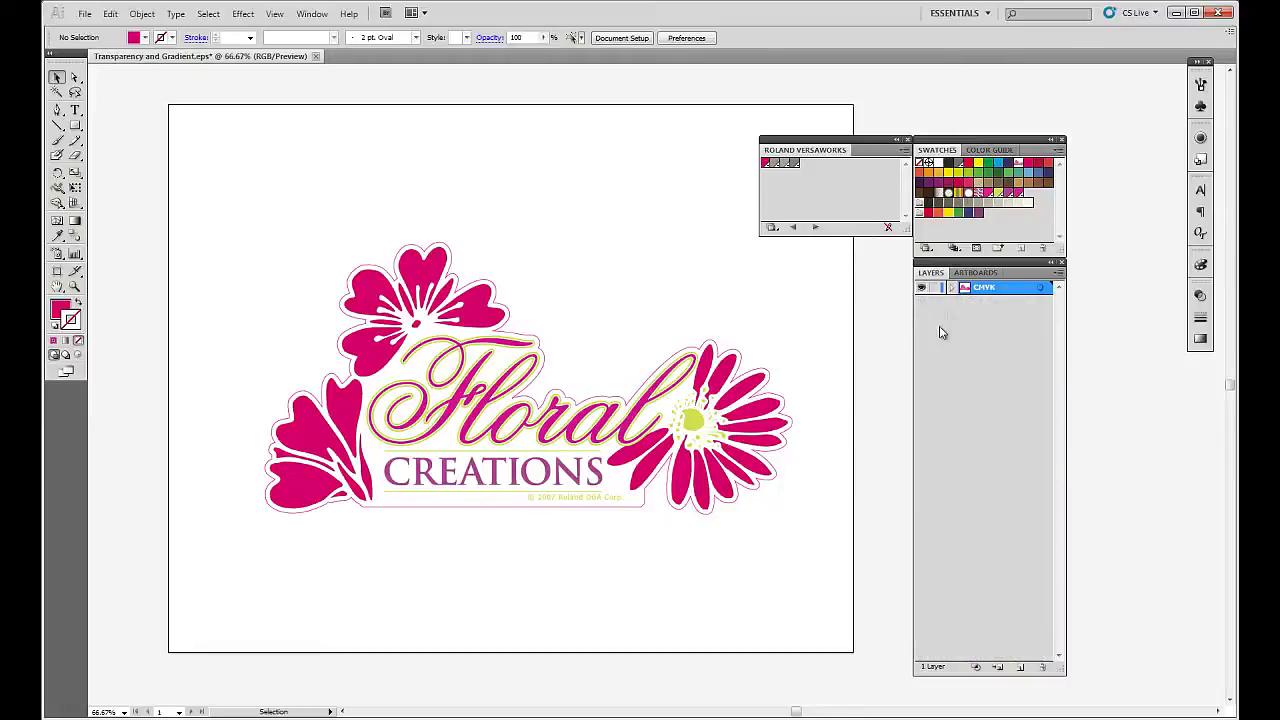
# Duplicate the CMYK layer, hide the original, and name the copy 'Transparencies'.
pyautogui.click(367, 299)
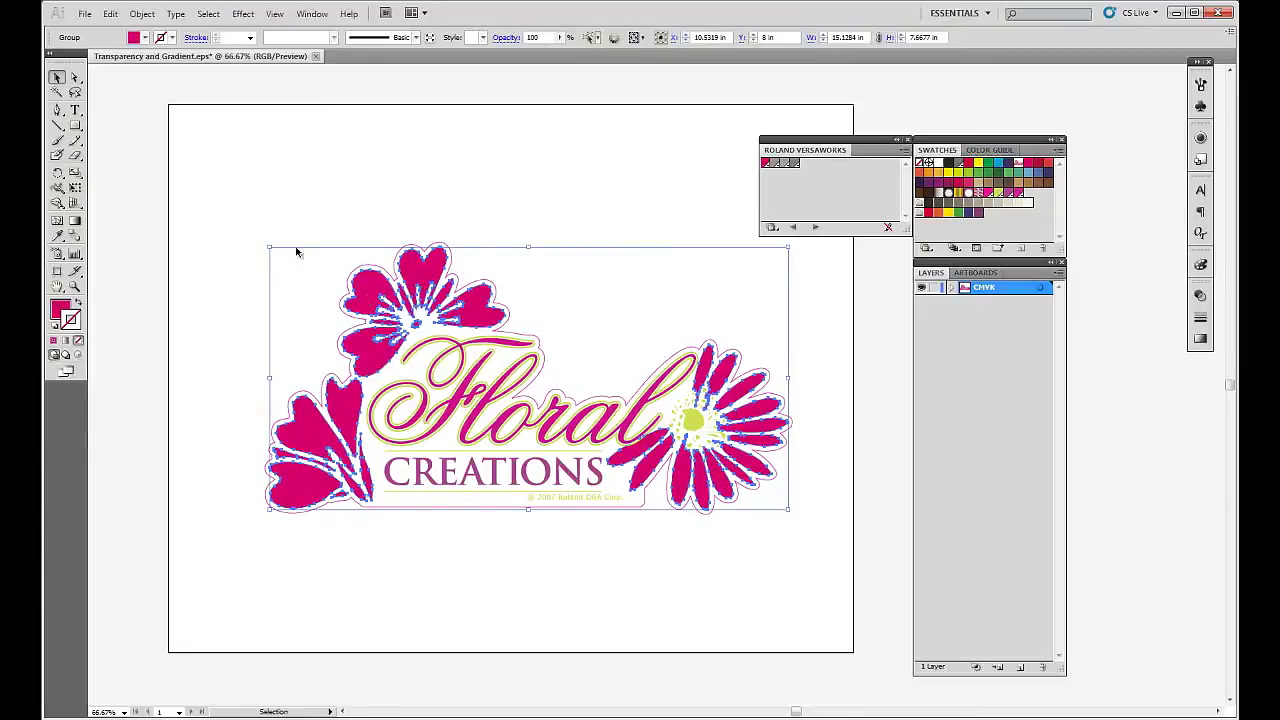
pyautogui.moveTo(1015, 597); pyautogui.dragTo(1020, 666)
pyautogui.click(702, 284)
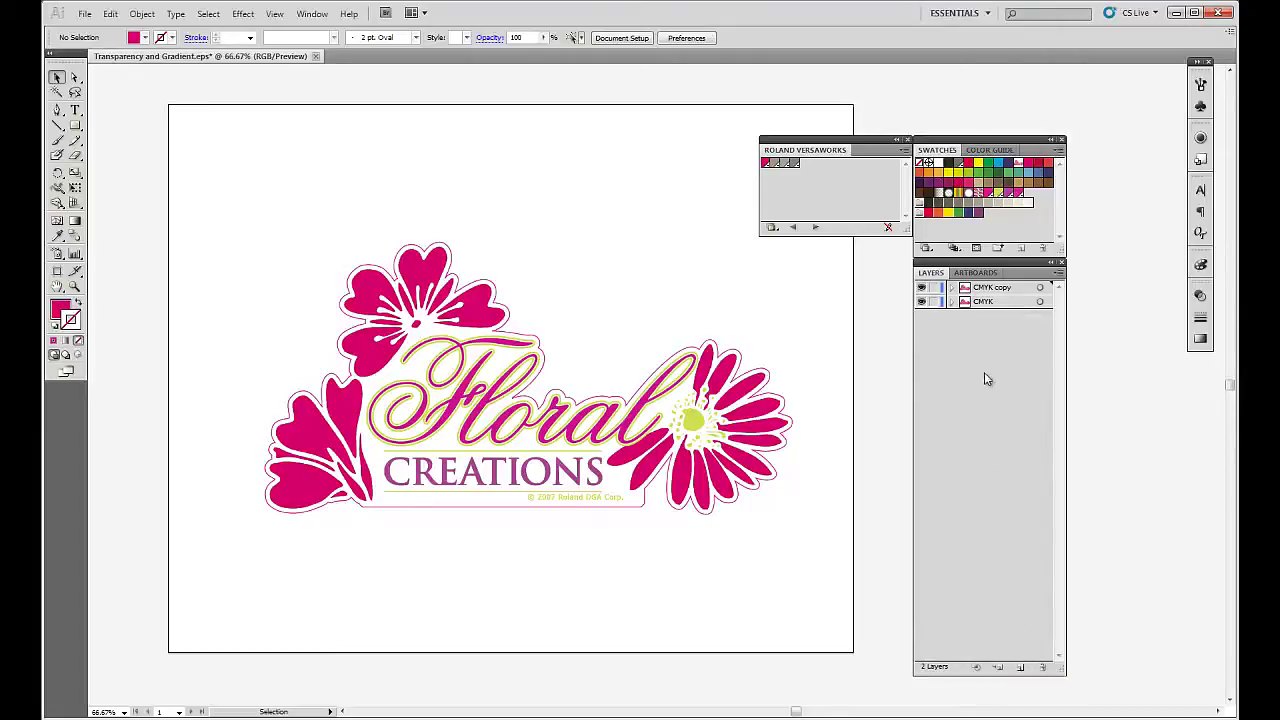
pyautogui.click(922, 302)
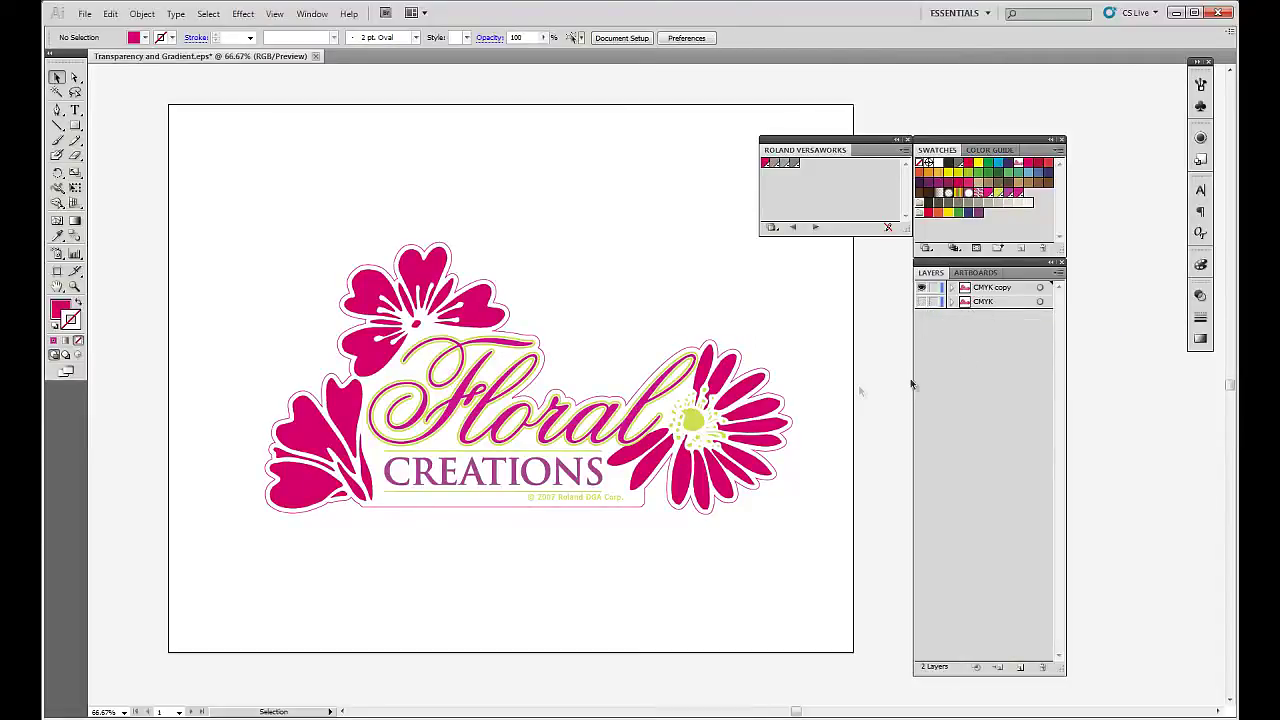
pyautogui.doubleClick(982, 289)
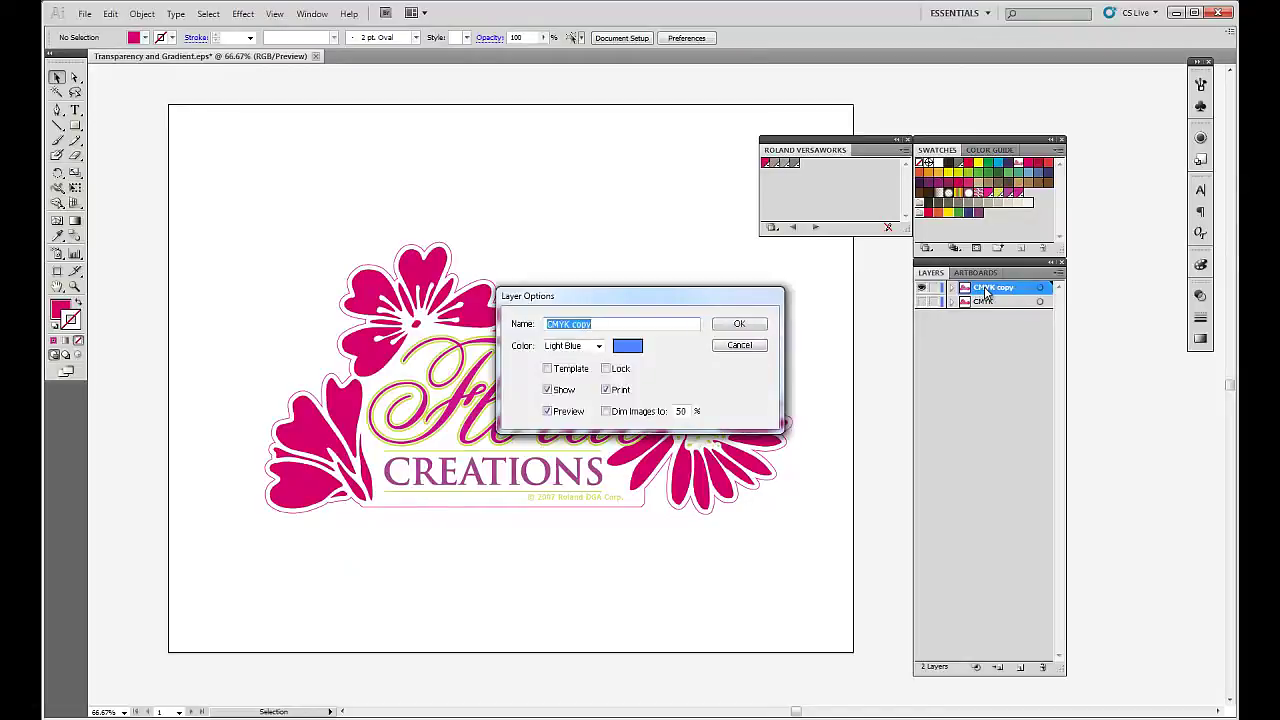
pyautogui.write('Transparencies')
pyautogui.press('Return')
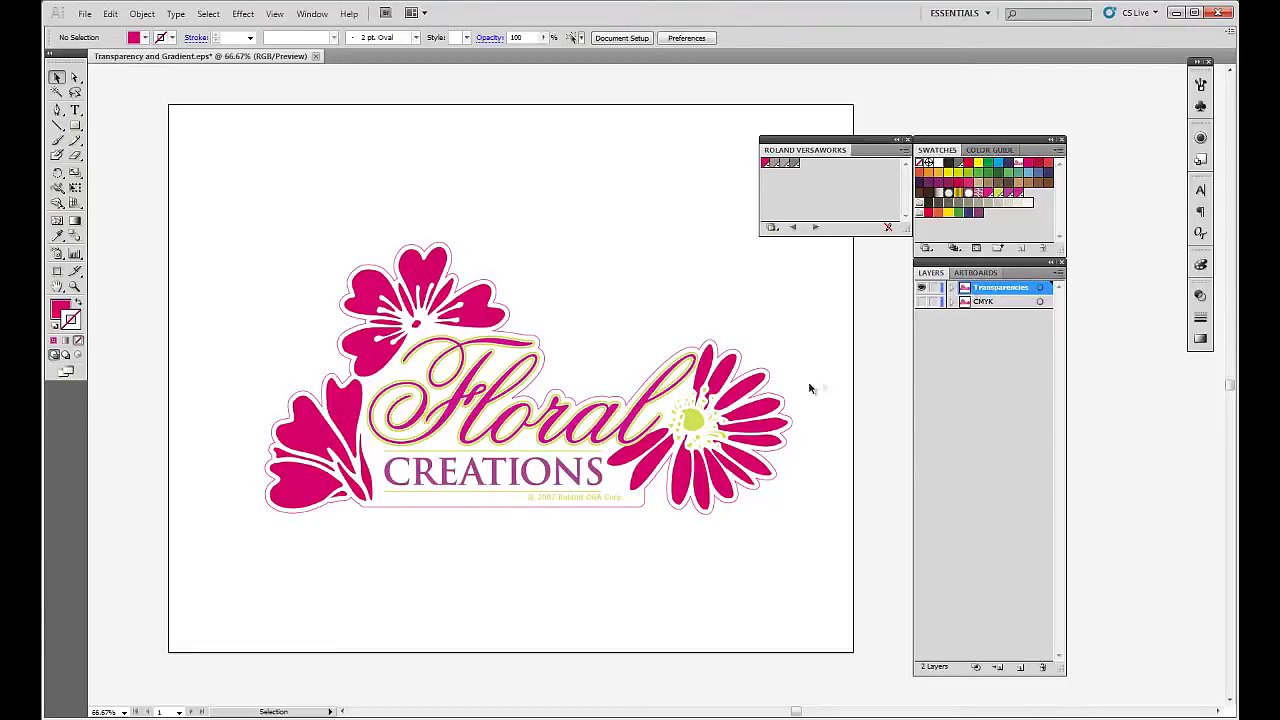
# On the Transparencies layer, delete every logo path except the flowers.
pyautogui.click(755, 388)
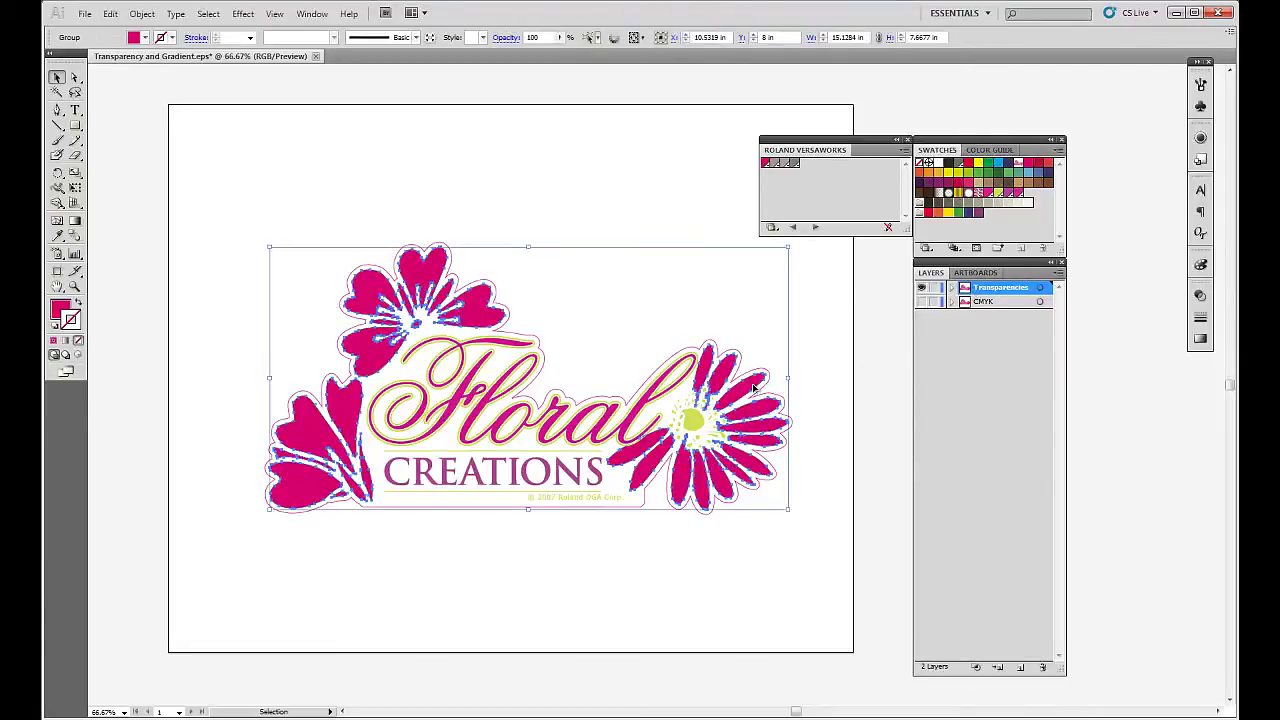
pyautogui.moveTo(197, 193); pyautogui.dragTo(862, 568)
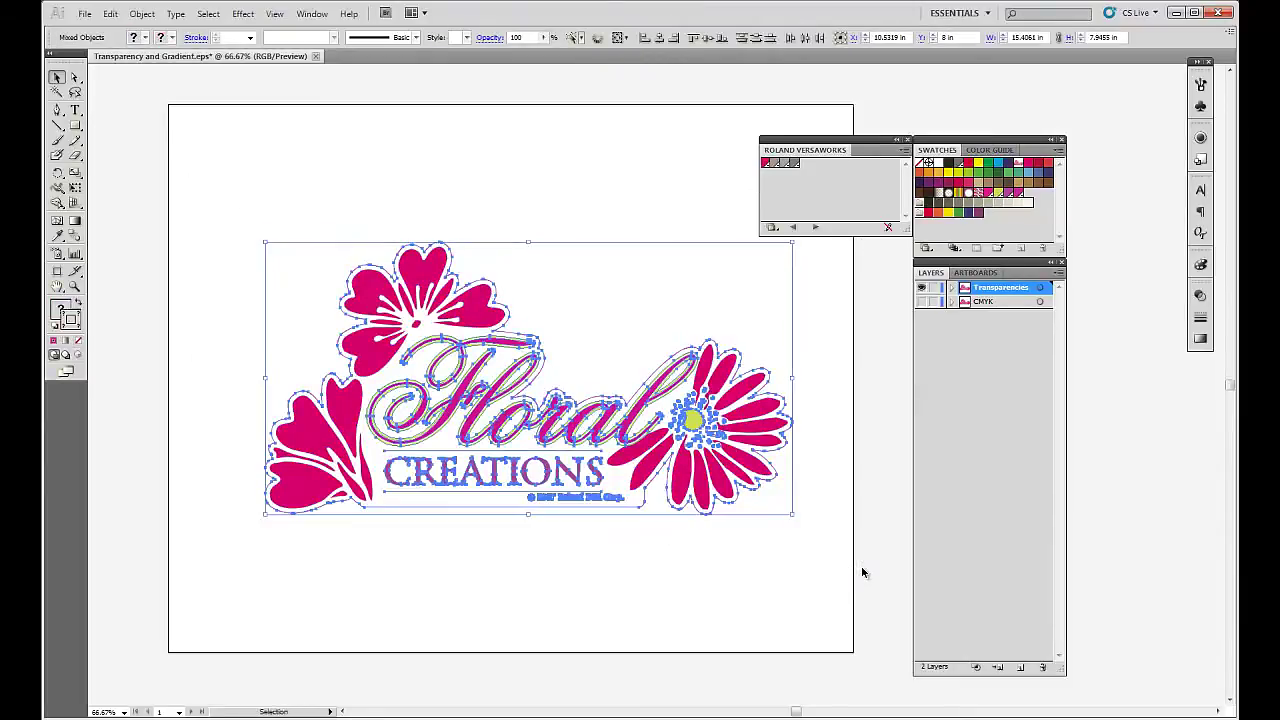
pyautogui.press('Delete')
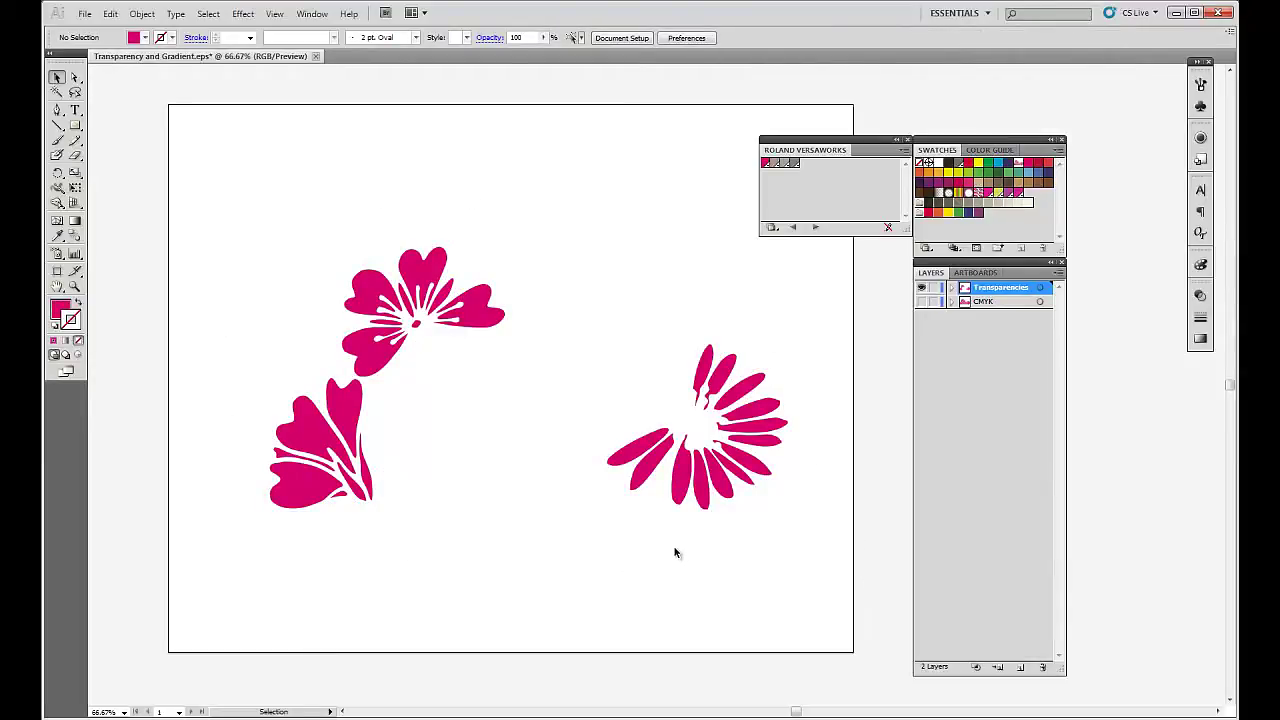
# Set the CMYK layer's flower fill and stroke to None, then show Transparencies and select its flowers.
pyautogui.click(921, 287)
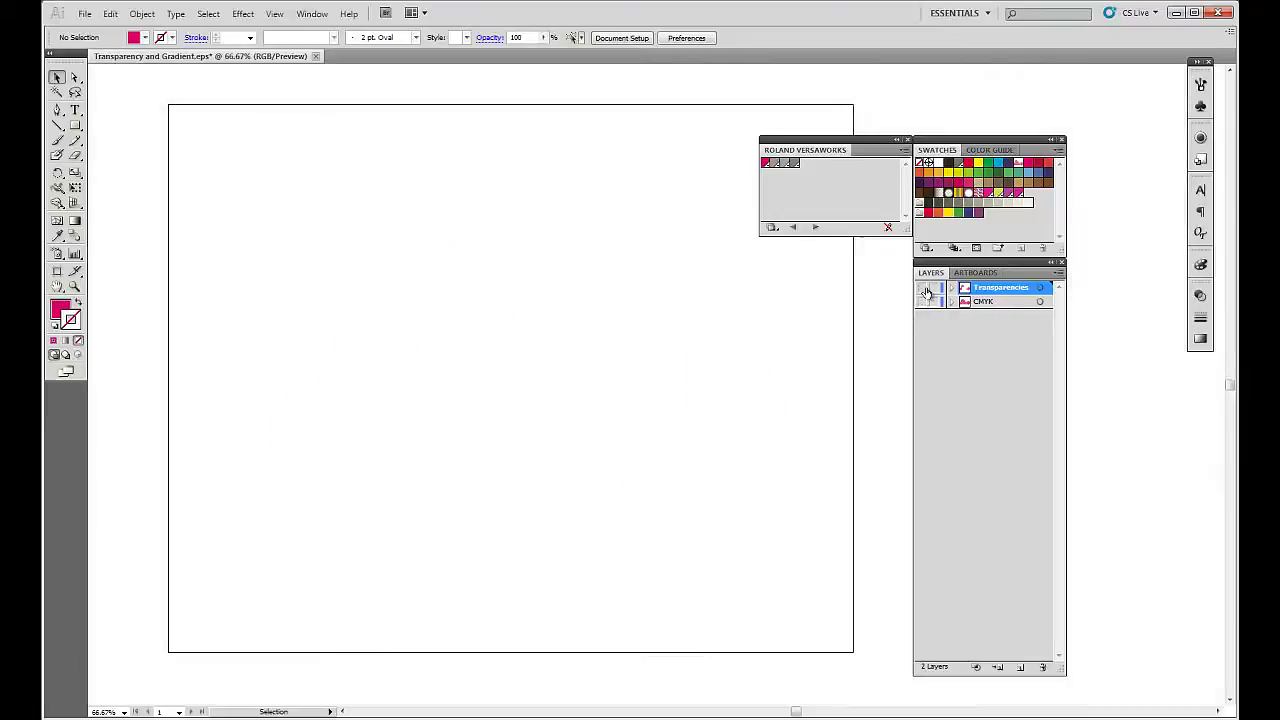
pyautogui.click(921, 301)
pyautogui.click(743, 382)
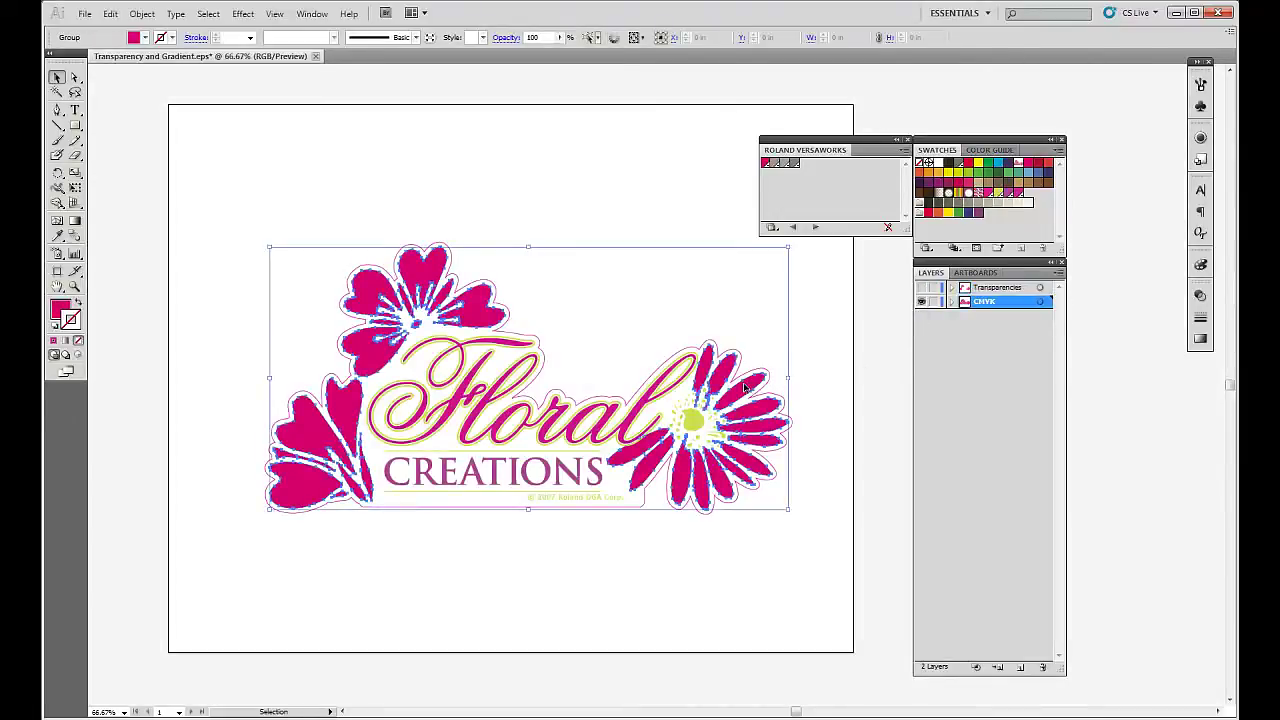
pyautogui.click(55, 327)
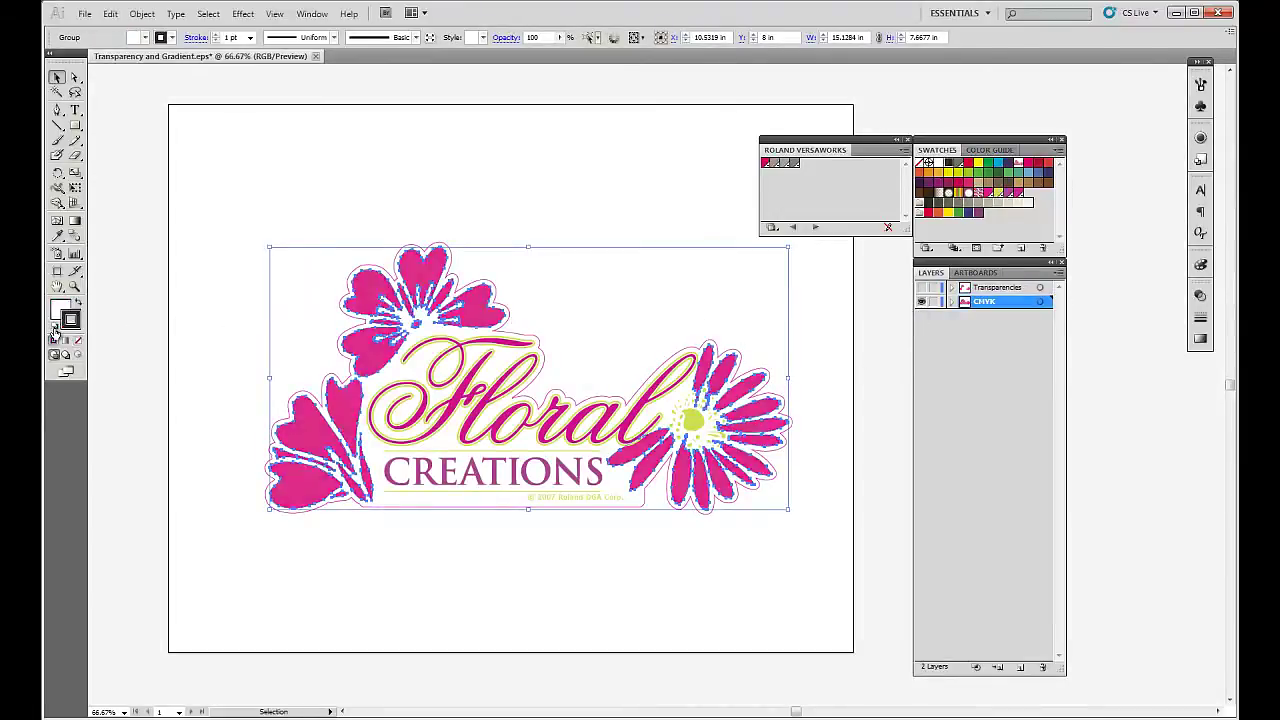
pyautogui.click(78, 341)
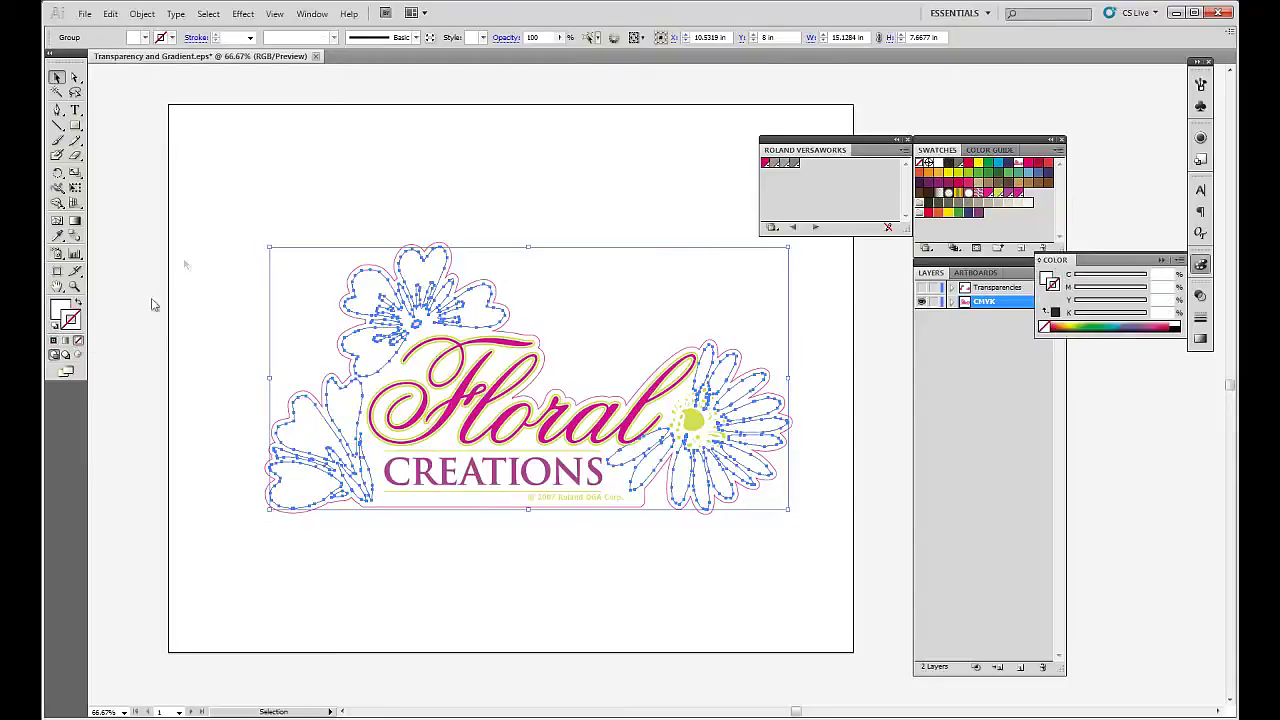
pyautogui.click(203, 249)
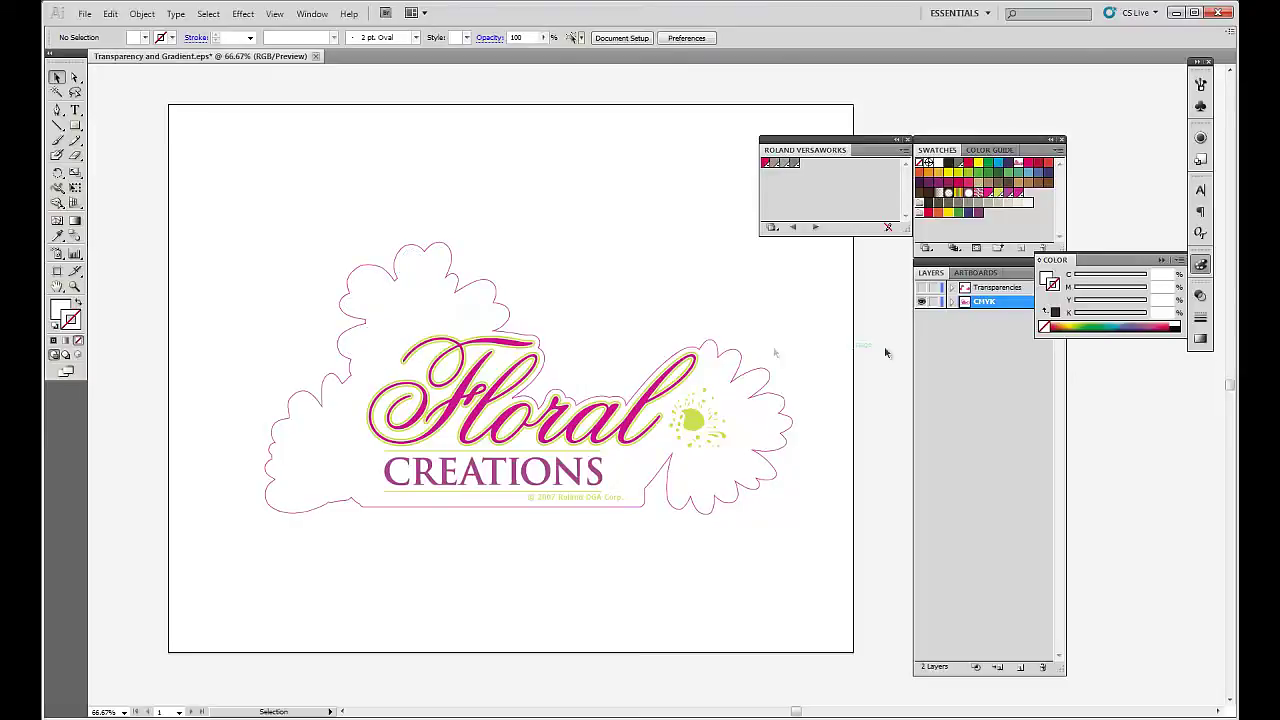
pyautogui.click(921, 289)
pyautogui.click(921, 289)
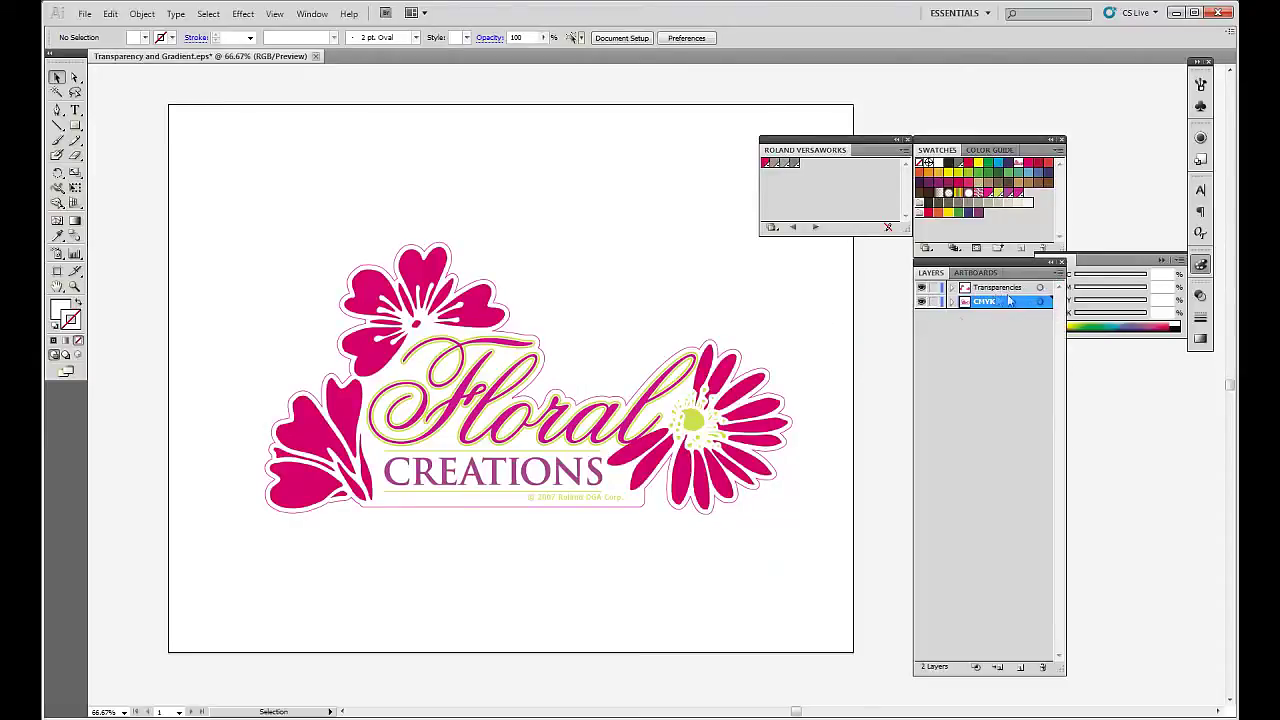
pyautogui.click(731, 367)
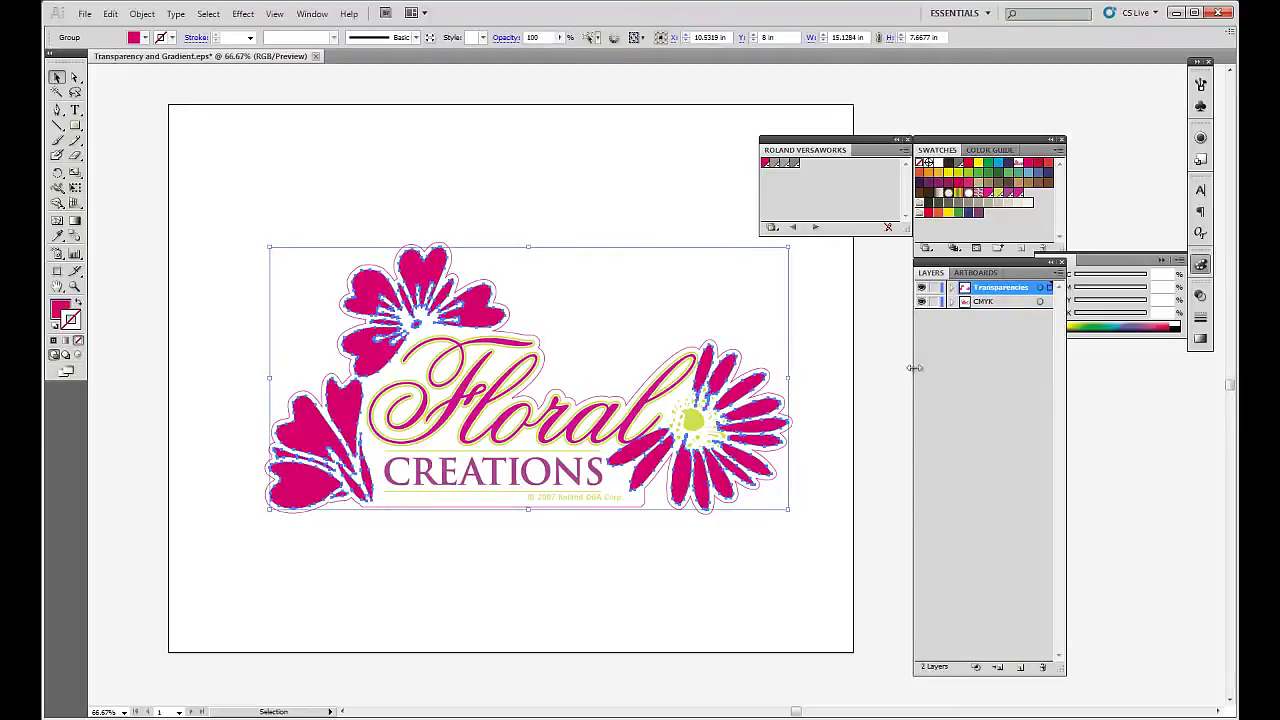
# Give the flowers a linear gradient running from white to magenta.
pyautogui.click(1200, 338)
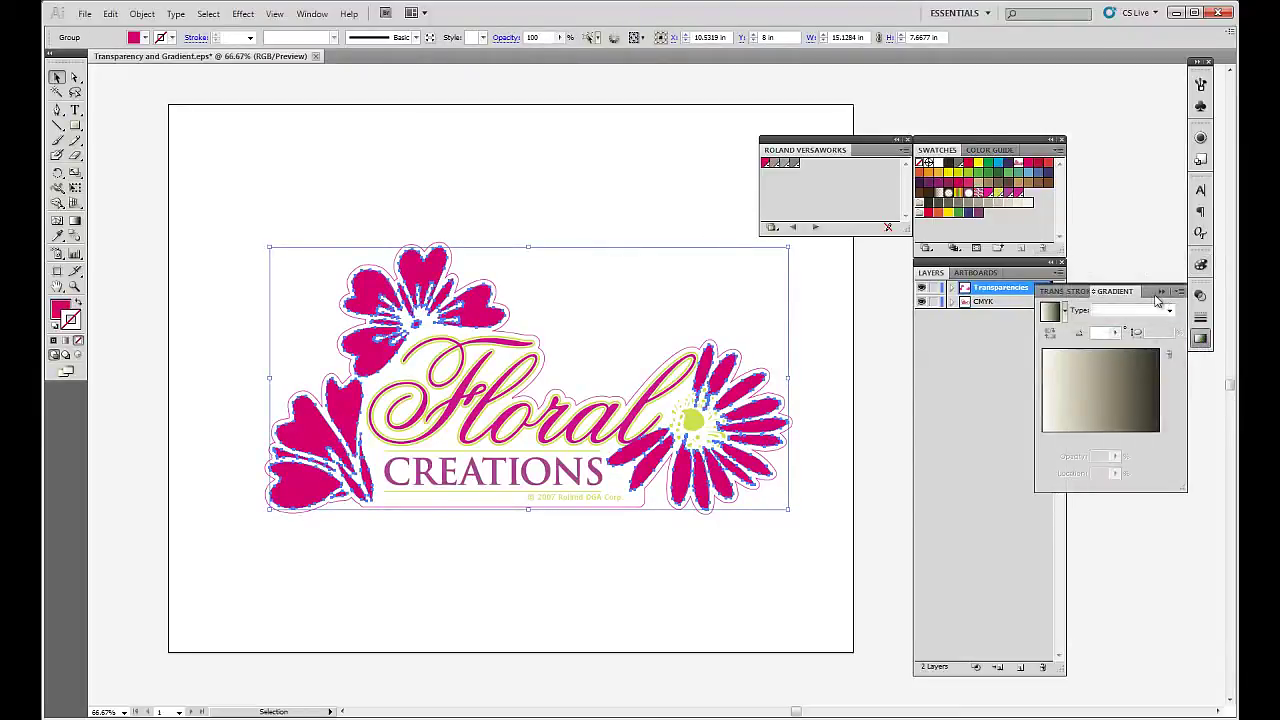
pyautogui.moveTo(1158, 292); pyautogui.dragTo(690, 106)
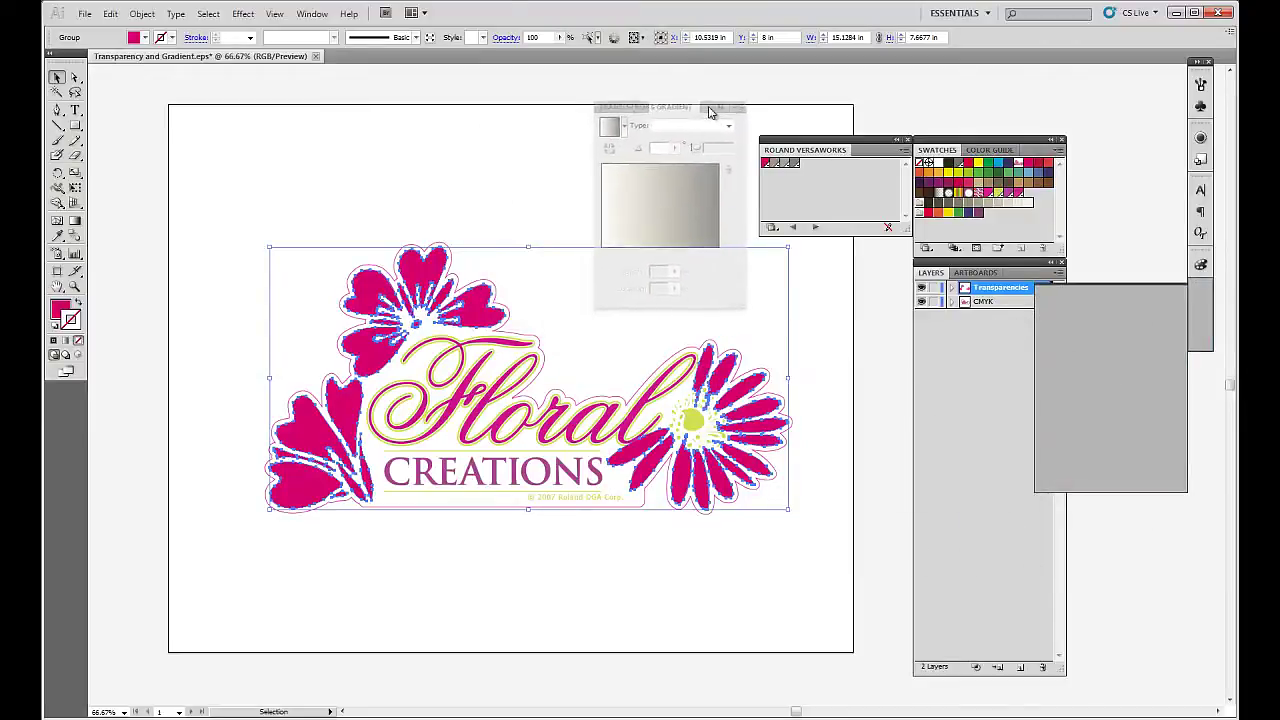
pyautogui.click(677, 193)
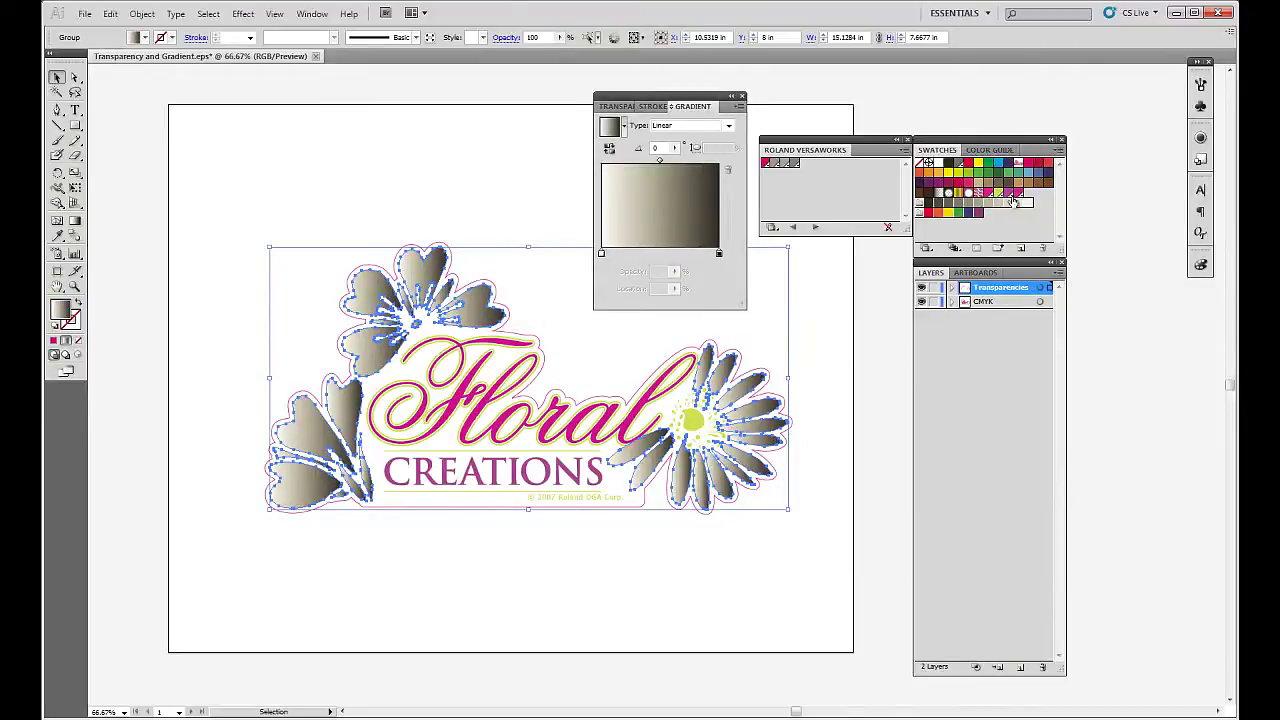
pyautogui.moveTo(955, 214); pyautogui.dragTo(719, 254)
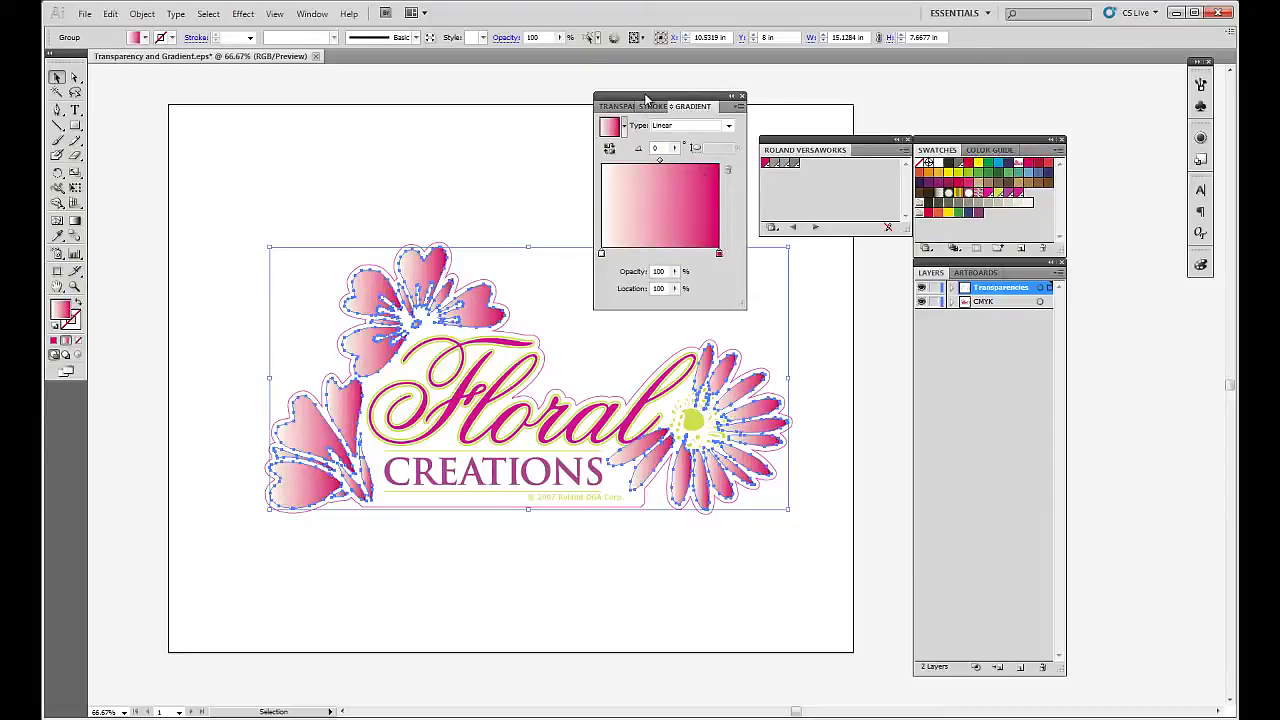
pyautogui.moveTo(647, 112); pyautogui.dragTo(1140, 392)
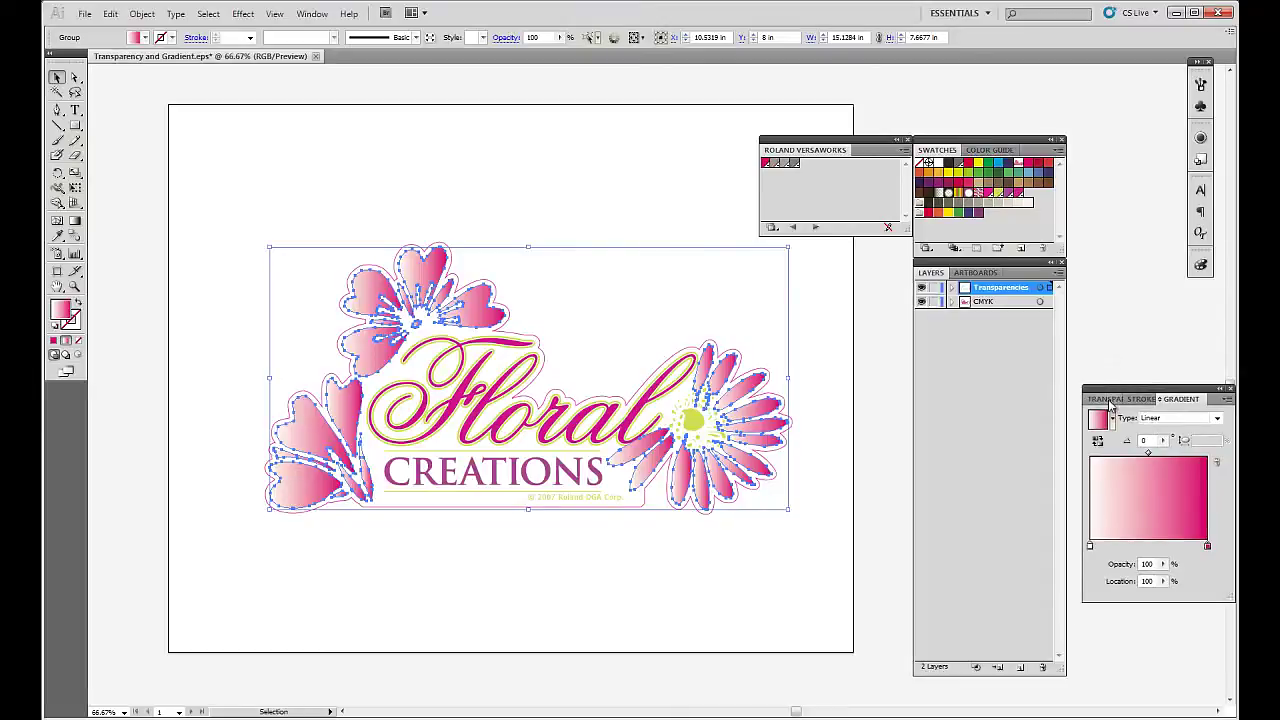
# Set the flowers' opacity to 50% in the Transparency panel.
pyautogui.click(1105, 399)
pyautogui.moveTo(1108, 400); pyautogui.dragTo(895, 385)
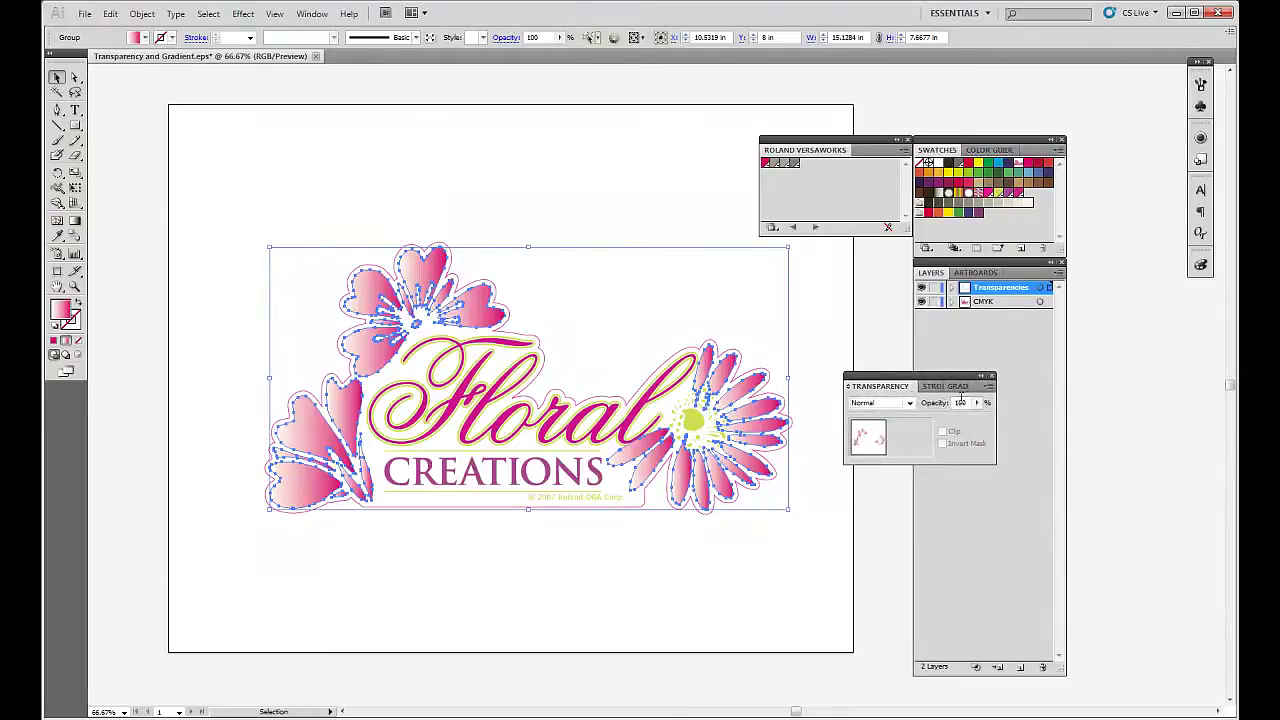
pyautogui.doubleClick(960, 402)
pyautogui.write('50')
pyautogui.press('Return')
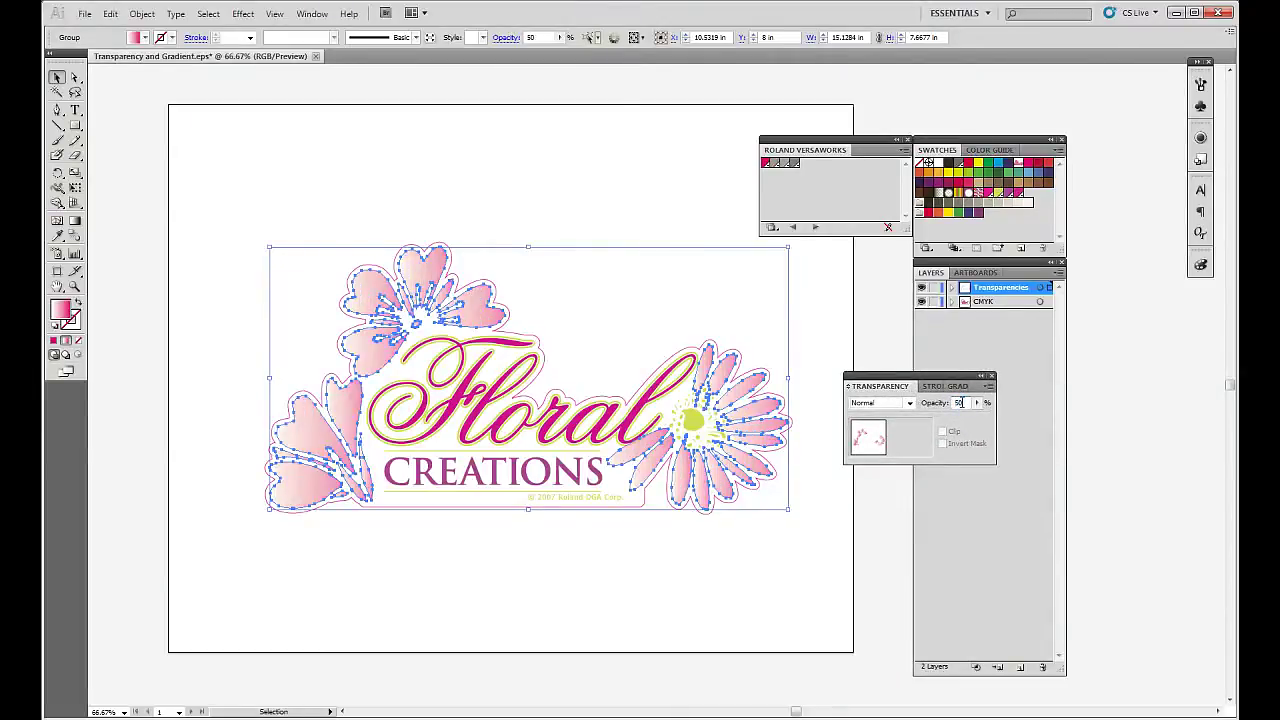
pyautogui.click(627, 196)
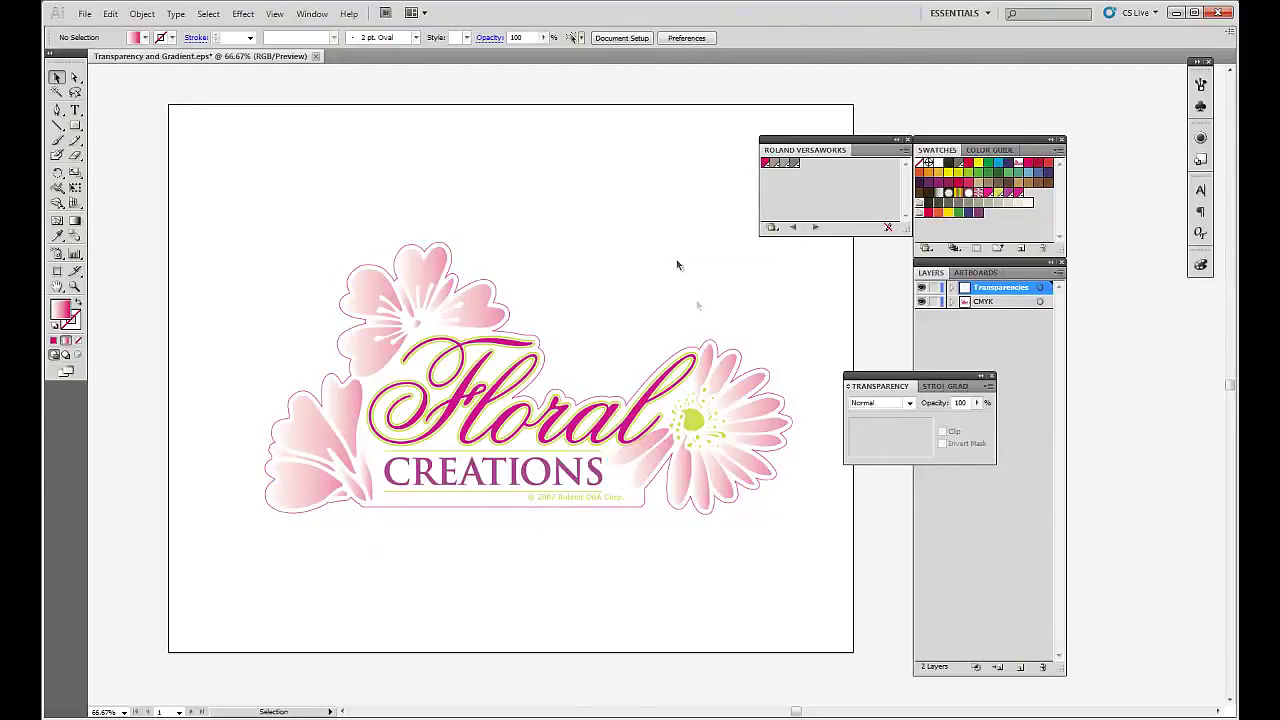
# Check each layer's opacity, then dock the Transparency panel under the Roland VersaWorks panel.
pyautogui.click(710, 338)
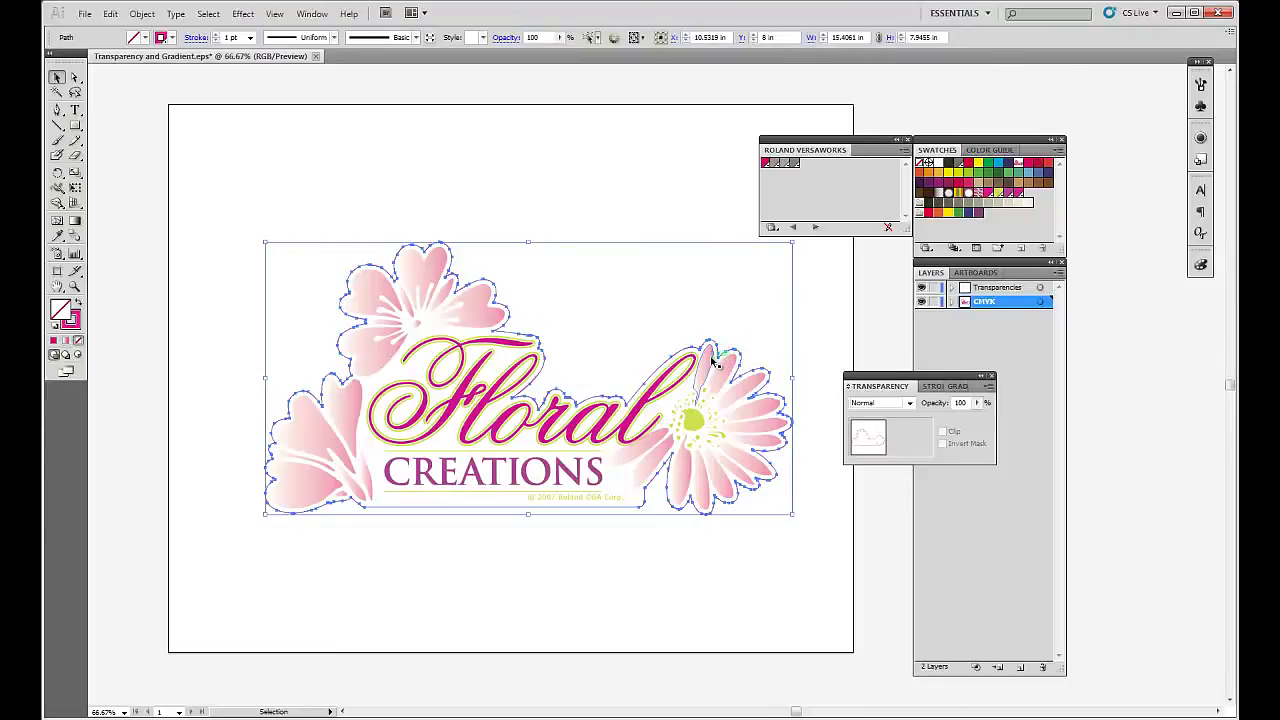
pyautogui.click(711, 348)
pyautogui.click(711, 314)
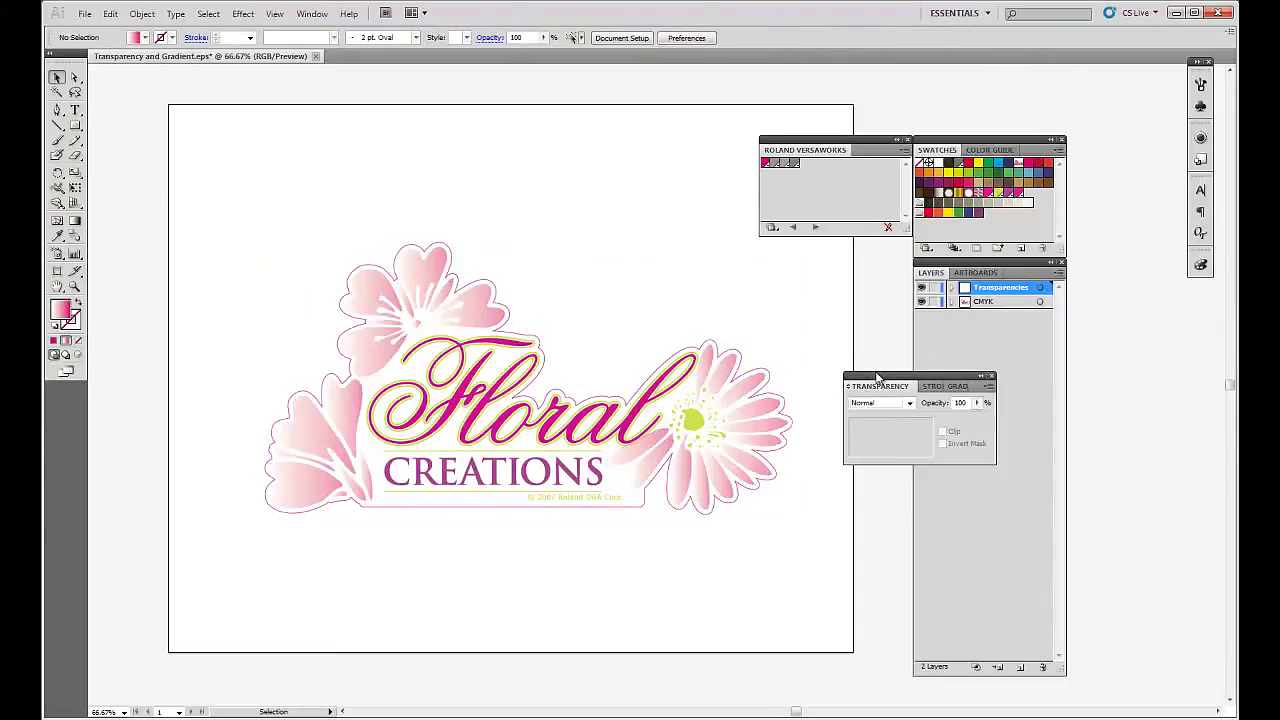
pyautogui.moveTo(875, 383); pyautogui.dragTo(791, 249)
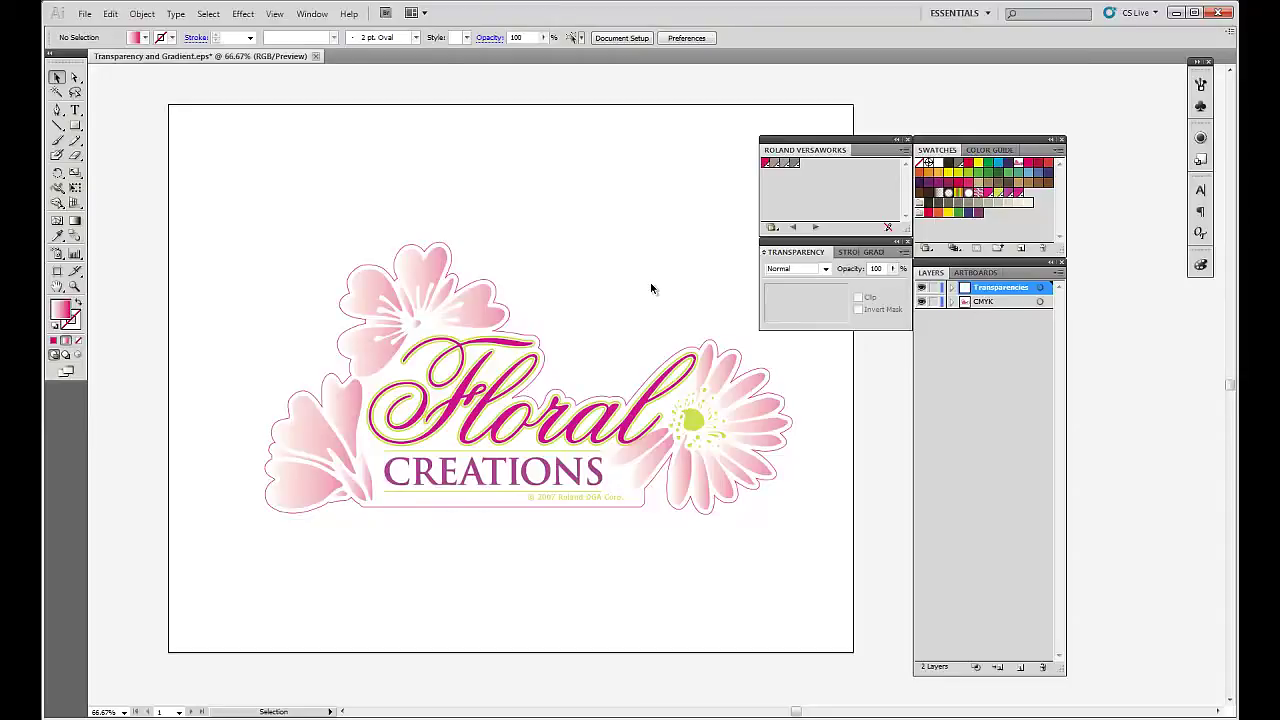
pyautogui.click(85, 14)
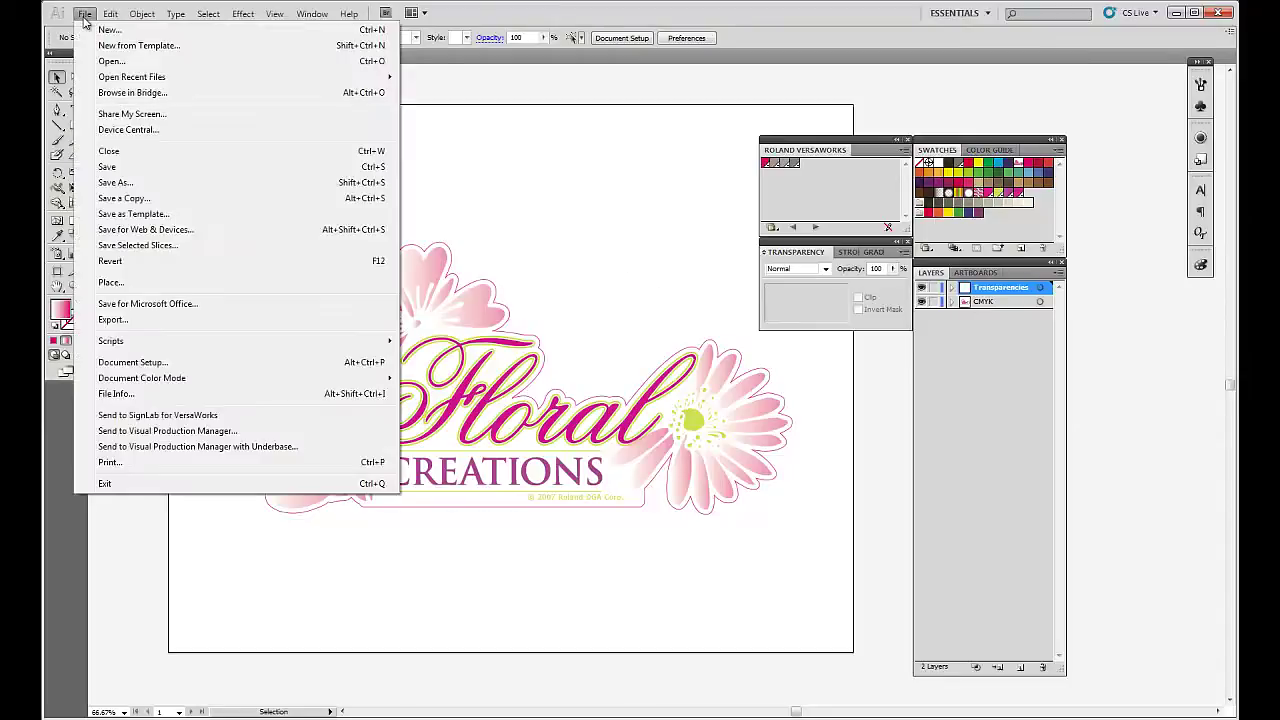
# Save as Illustrator EPS over the existing Transparency and Gradient.eps, confirming the replacement.
pyautogui.click(118, 183)
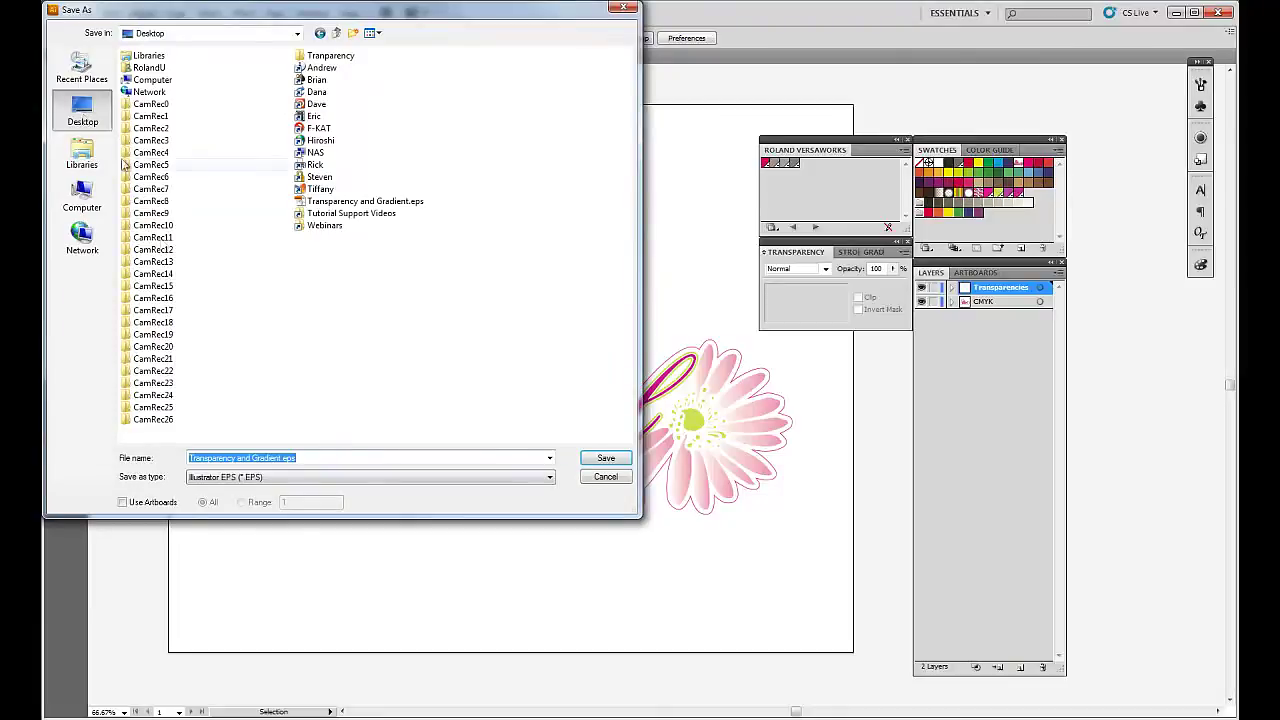
pyautogui.click(380, 483)
pyautogui.click(385, 480)
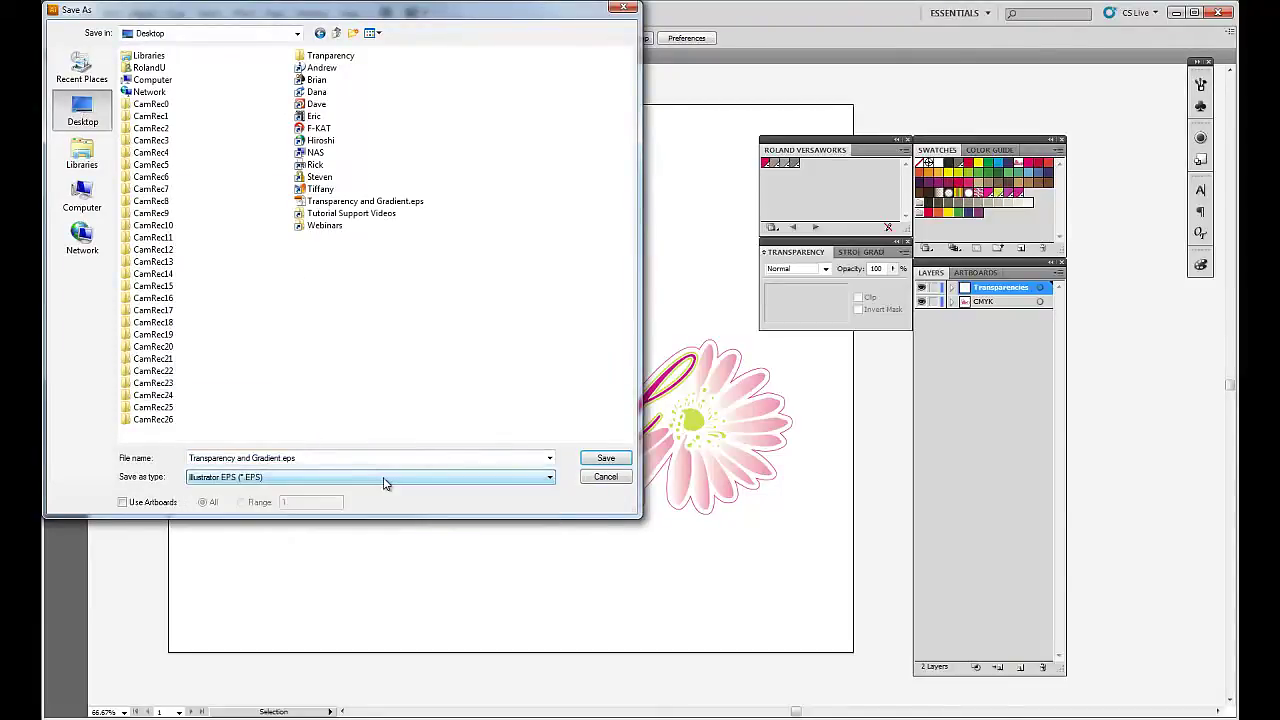
pyautogui.click(606, 458)
pyautogui.click(697, 422)
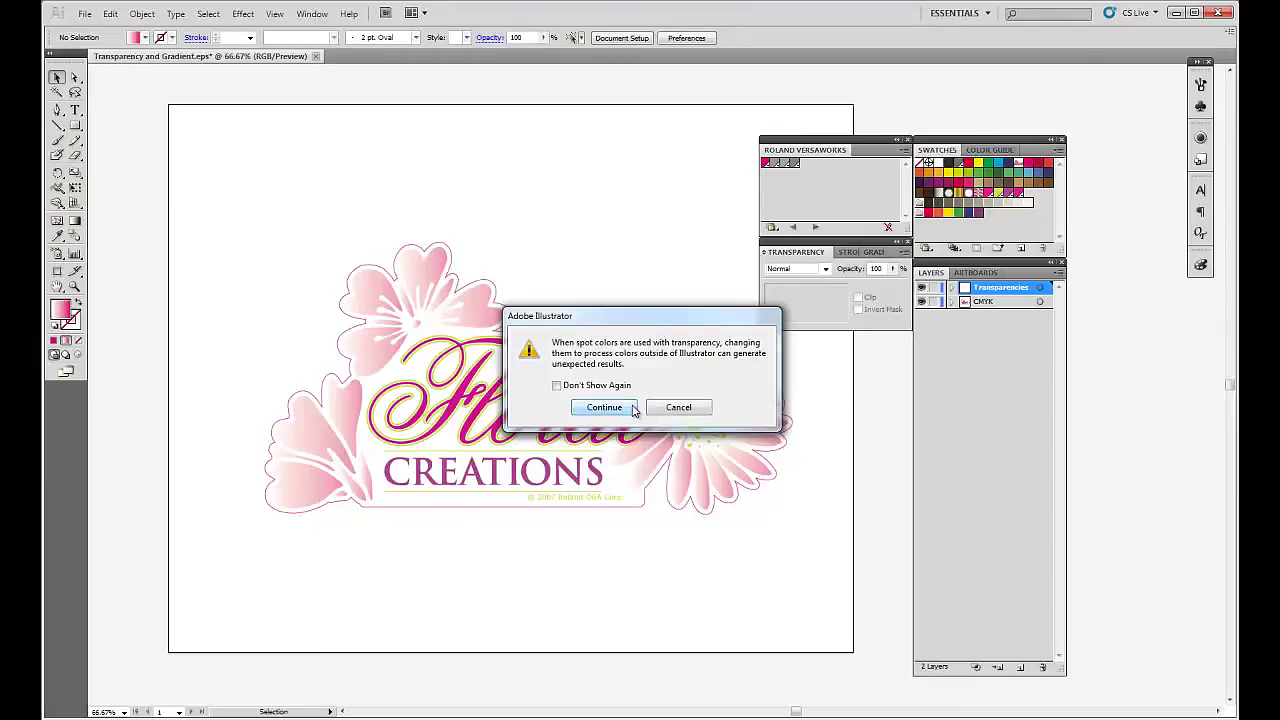
# Accept the spot-colour warning and the EPS Options to finish writing the file.
pyautogui.click(630, 411)
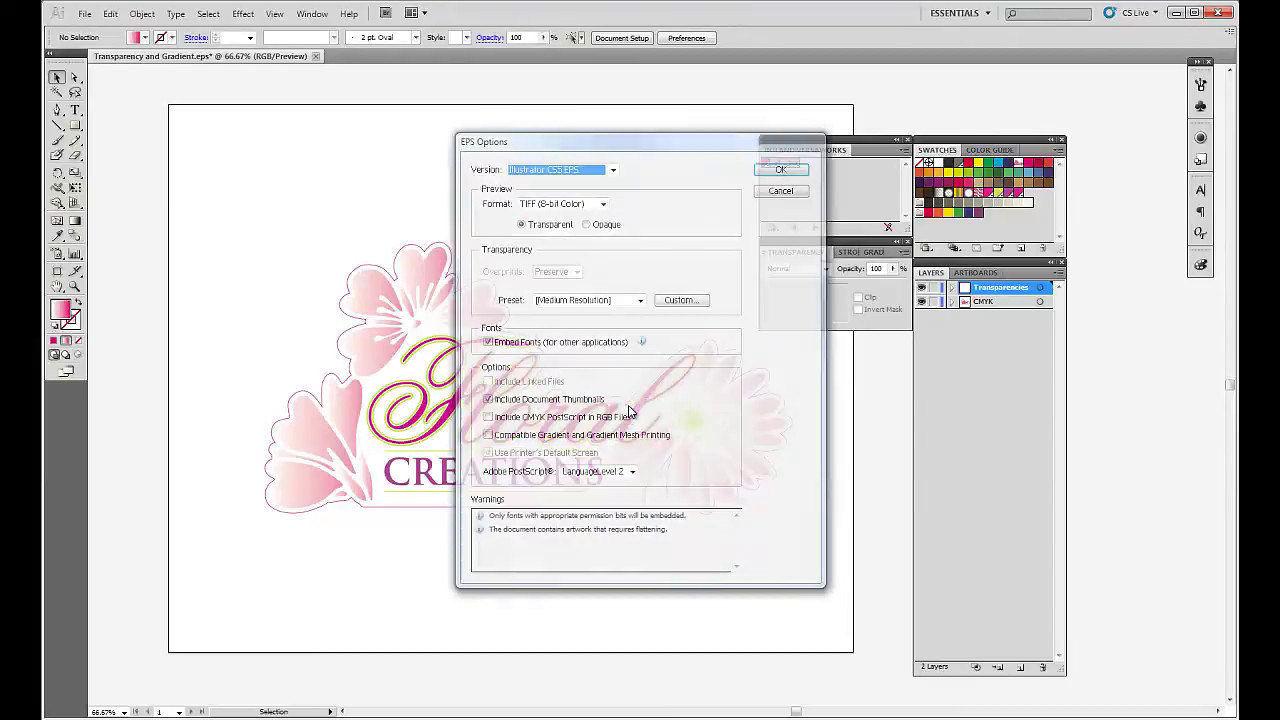
pyautogui.click(784, 172)
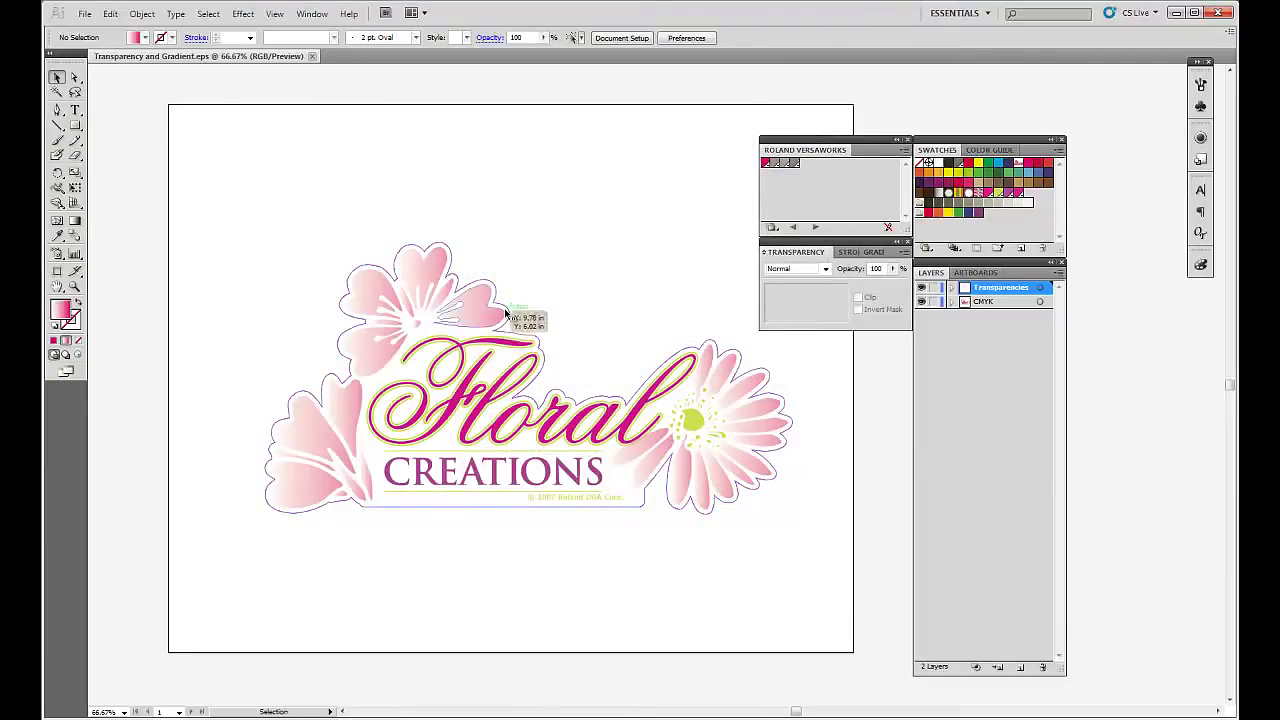
pyautogui.click(507, 313)
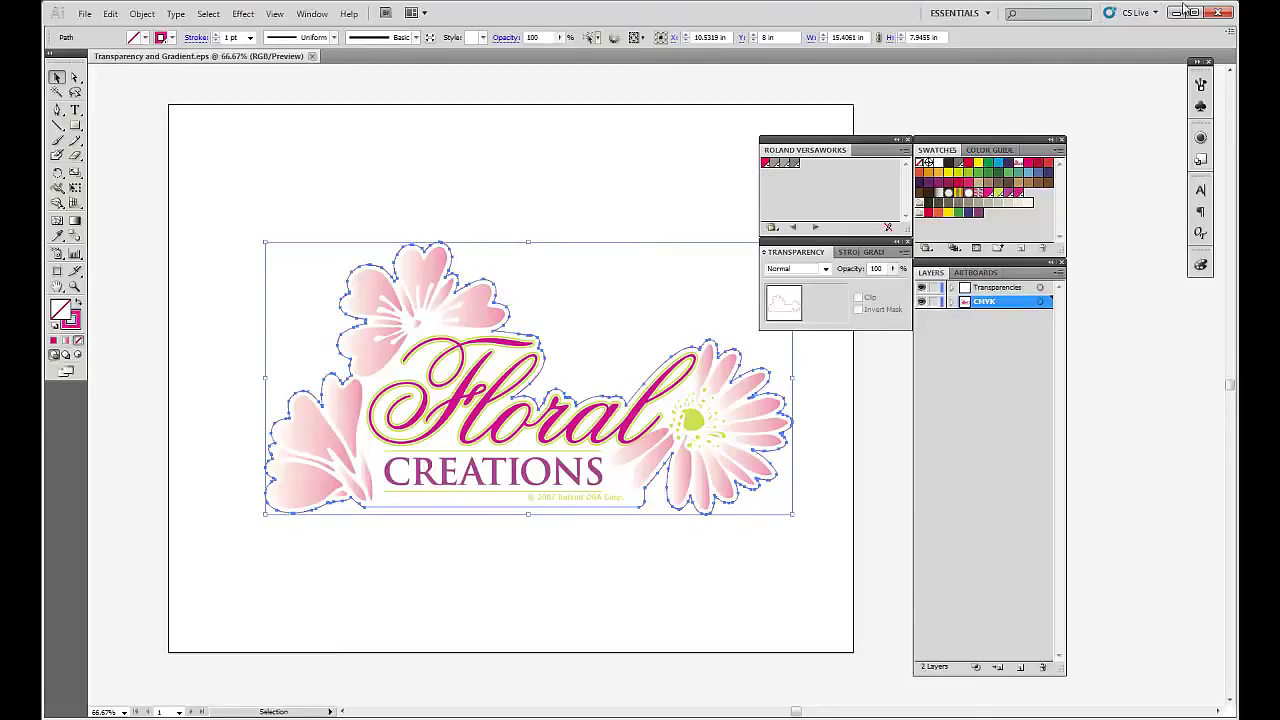
# Add Transparency and Gradient.eps from the desktop as a new job in VersaWorks Queue A.
pyautogui.click(1178, 14)
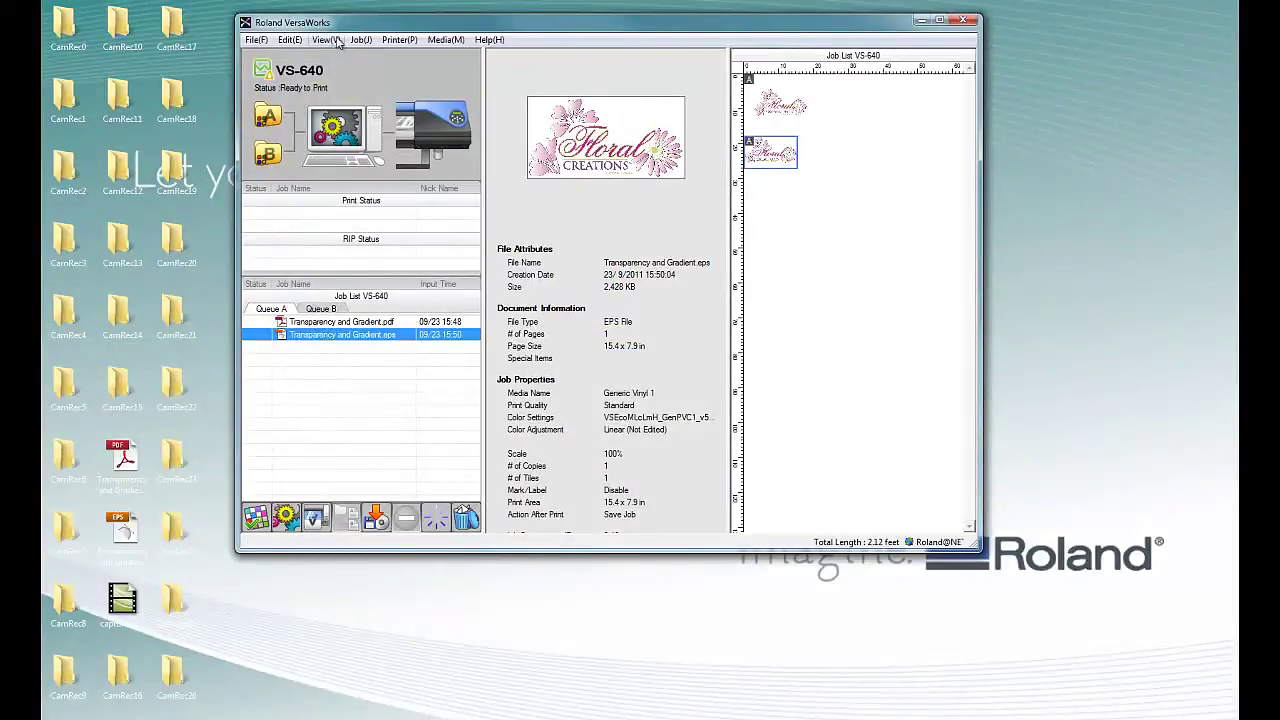
pyautogui.moveTo(338, 23); pyautogui.dragTo(385, 24)
pyautogui.moveTo(116, 546); pyautogui.dragTo(337, 416)
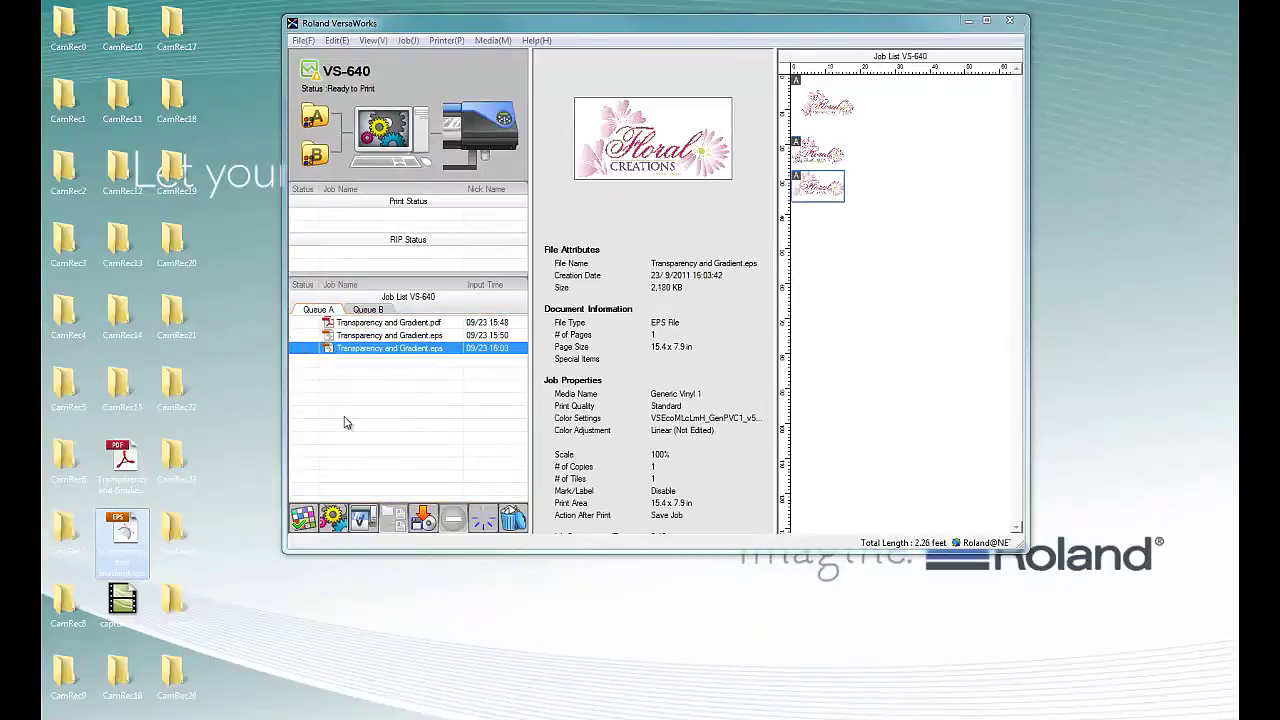
pyautogui.doubleClick(370, 349)
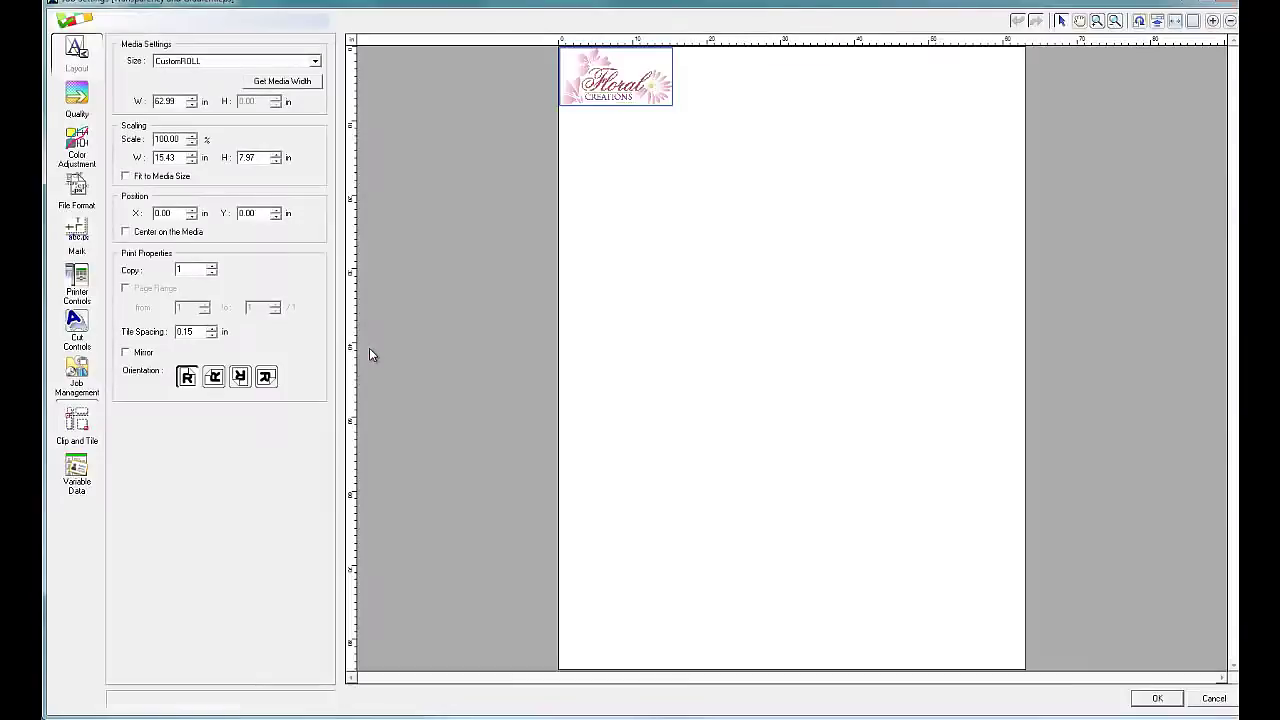
pyautogui.click(1096, 20)
pyautogui.click(608, 88)
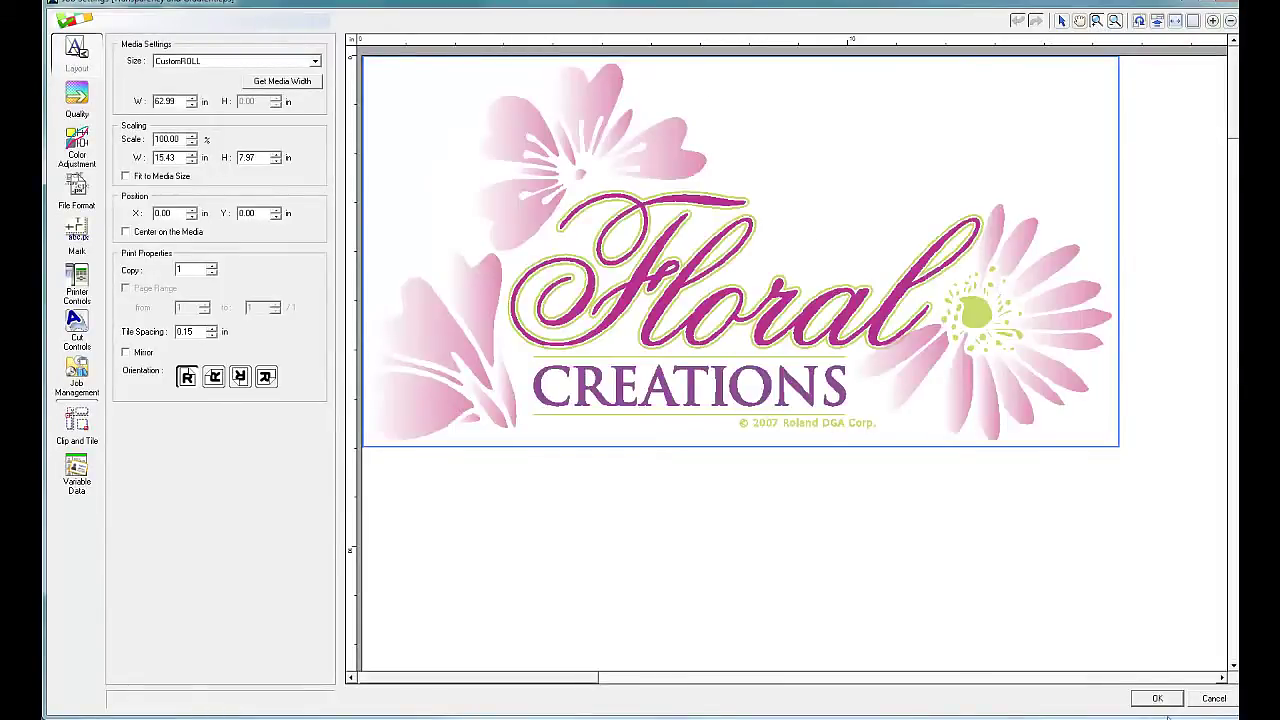
pyautogui.click(1213, 699)
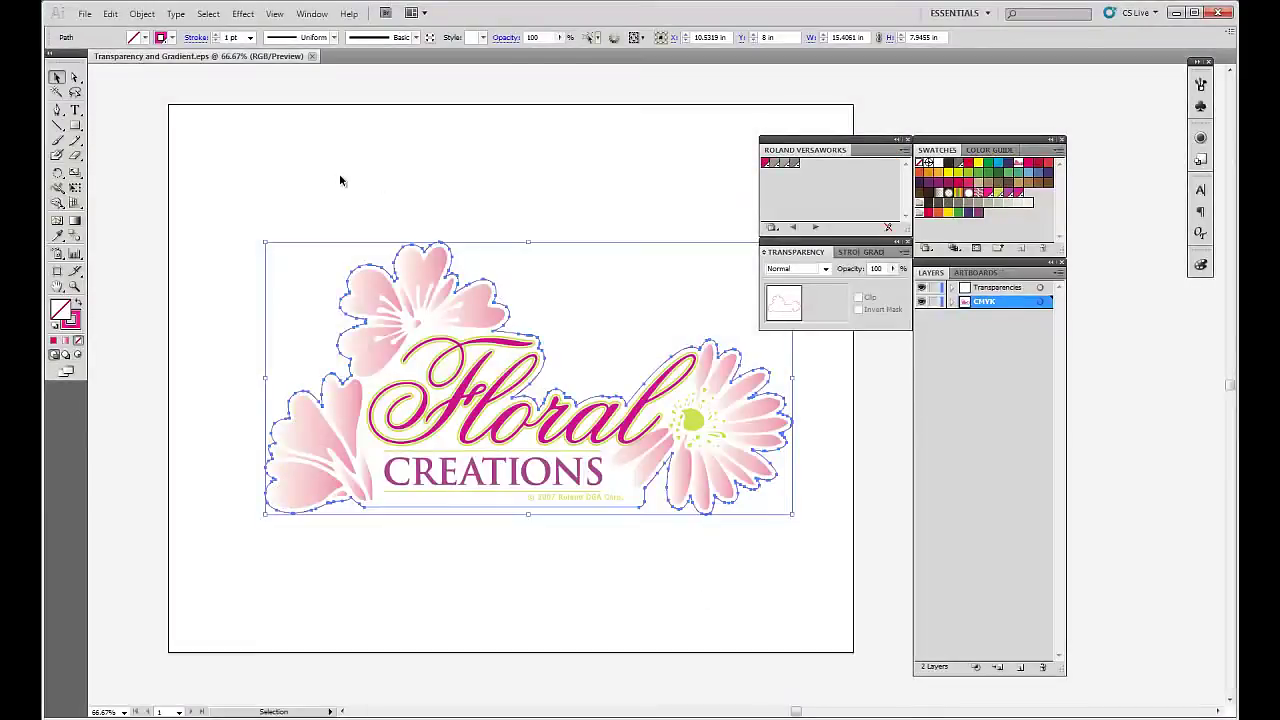
# Save as Adobe PDF 'Transparency and Gradient.pdf', replacing the old file, with Acrobat 4 (PDF 1.3) compatibility.
pyautogui.click(354, 172)
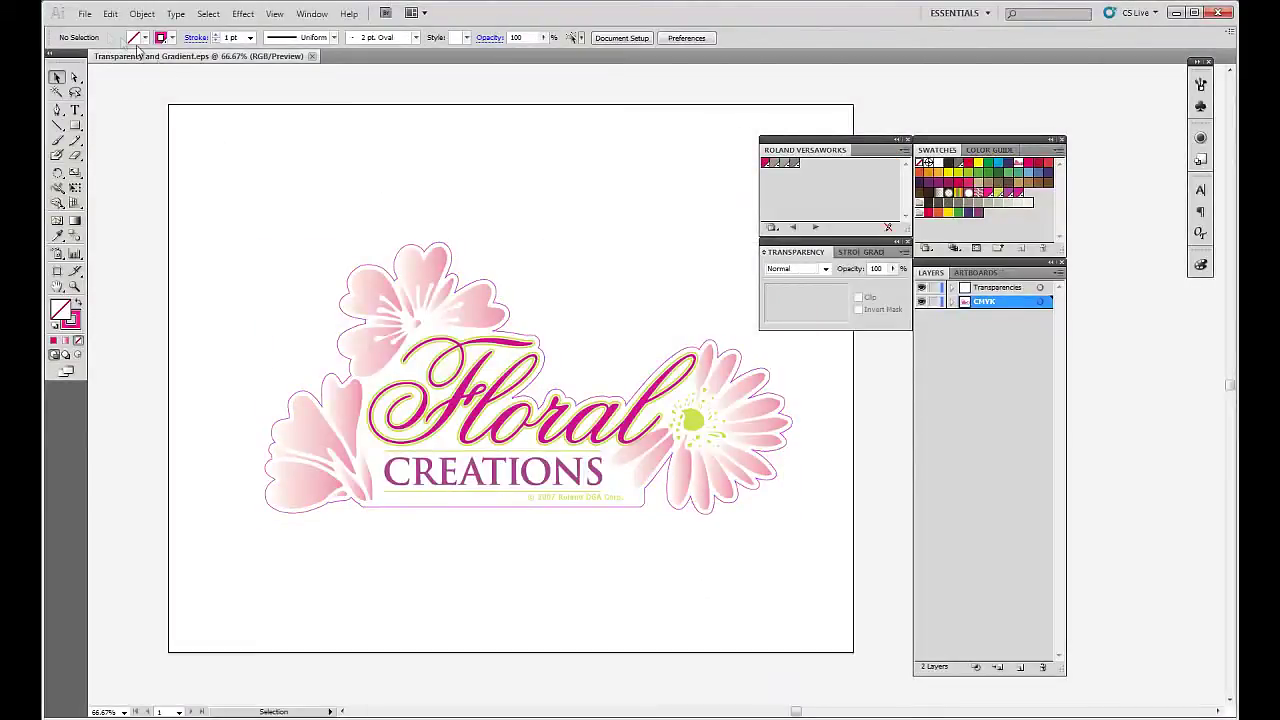
pyautogui.click(86, 14)
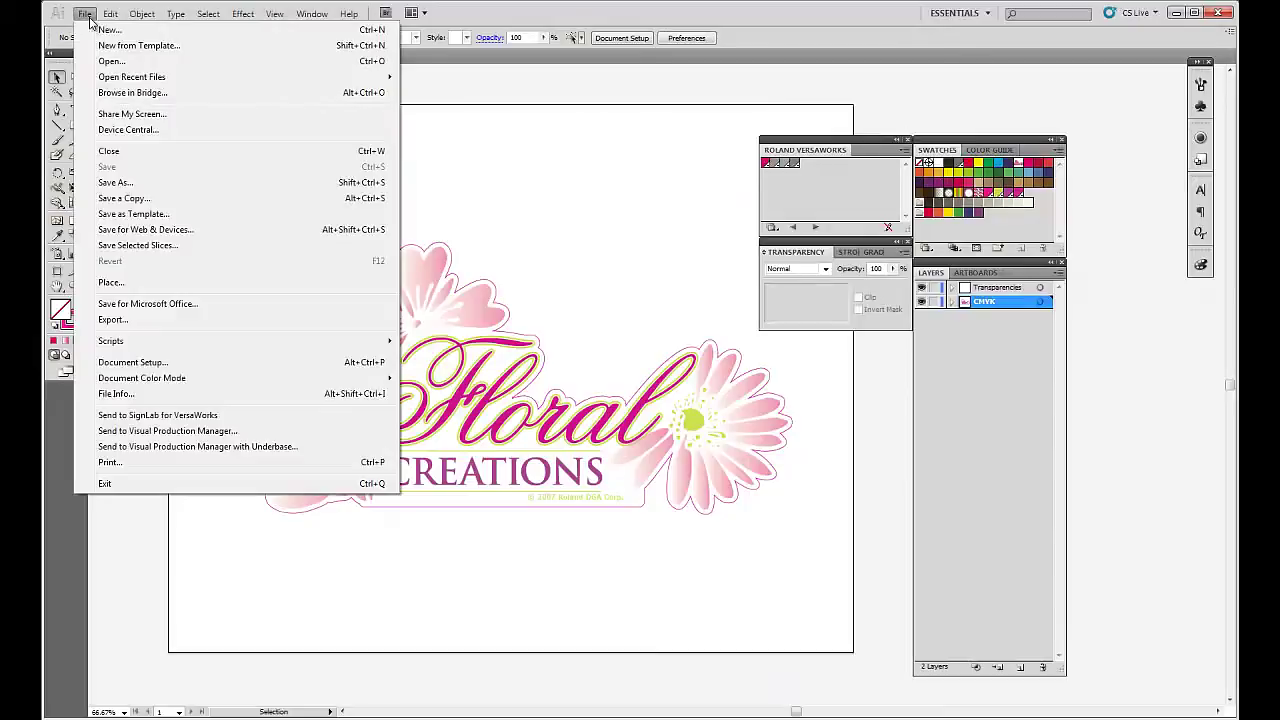
pyautogui.click(114, 184)
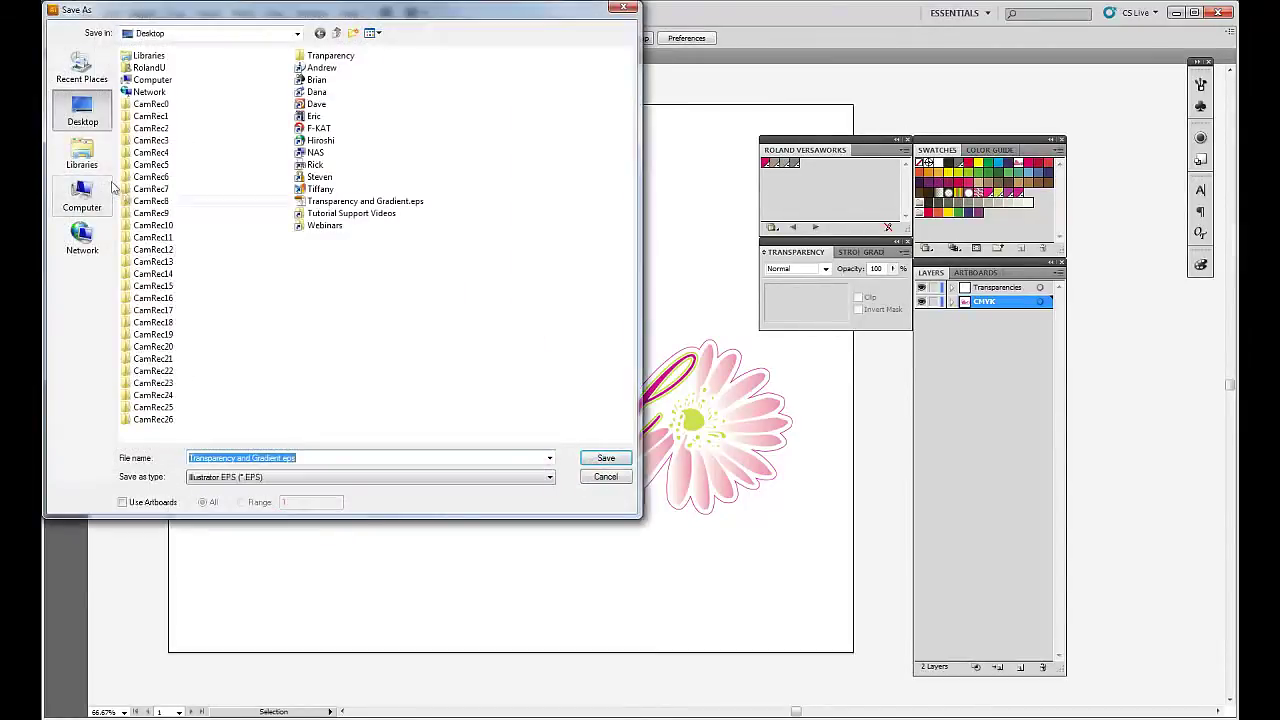
pyautogui.click(309, 484)
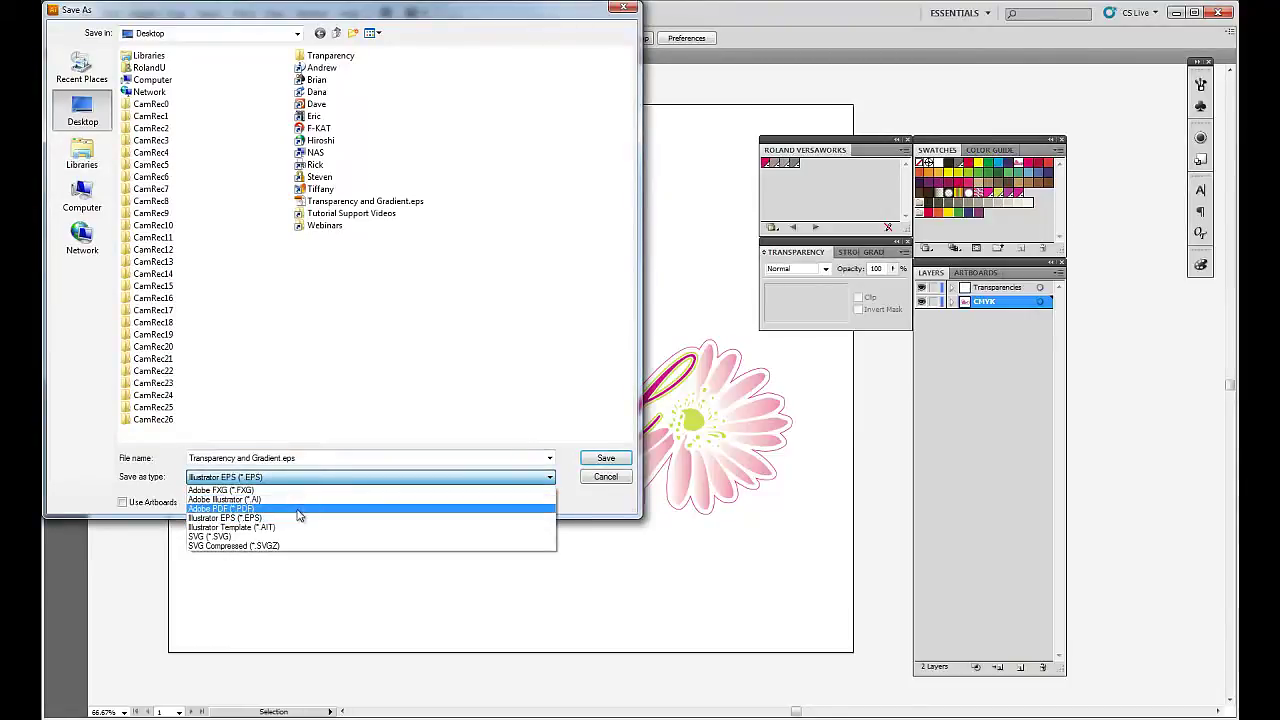
pyautogui.click(310, 500)
pyautogui.click(606, 457)
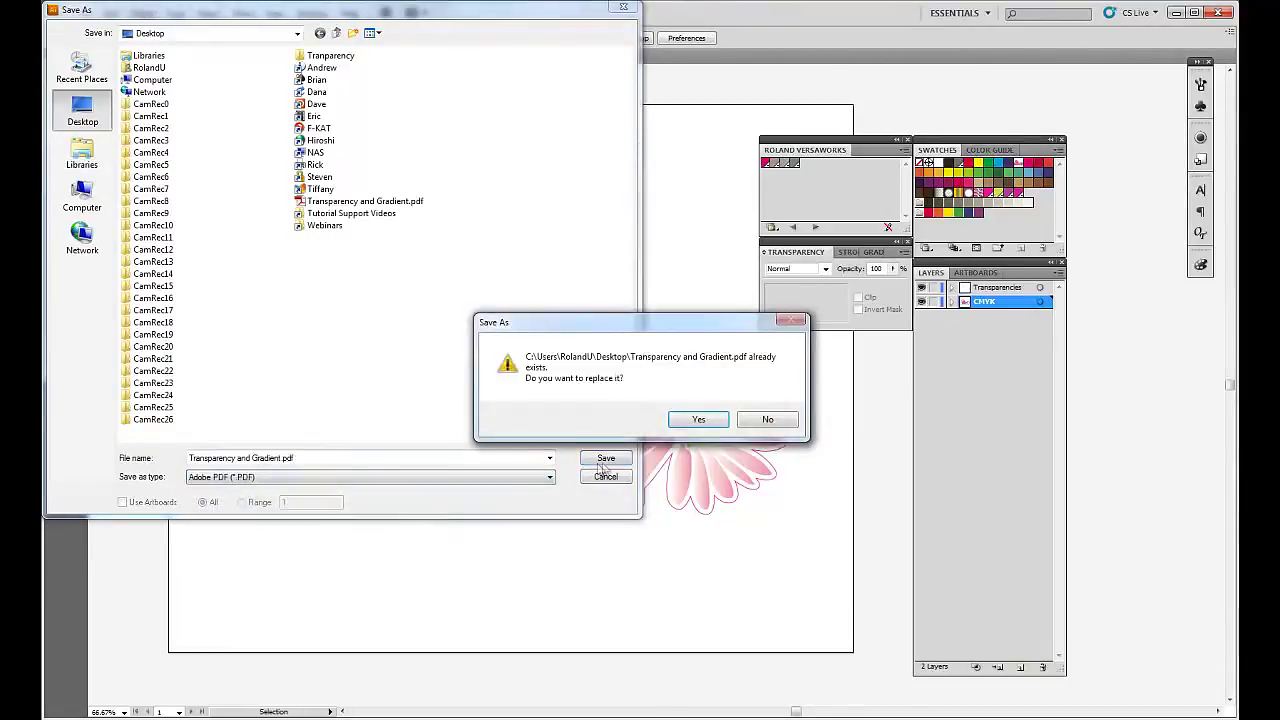
pyautogui.click(702, 421)
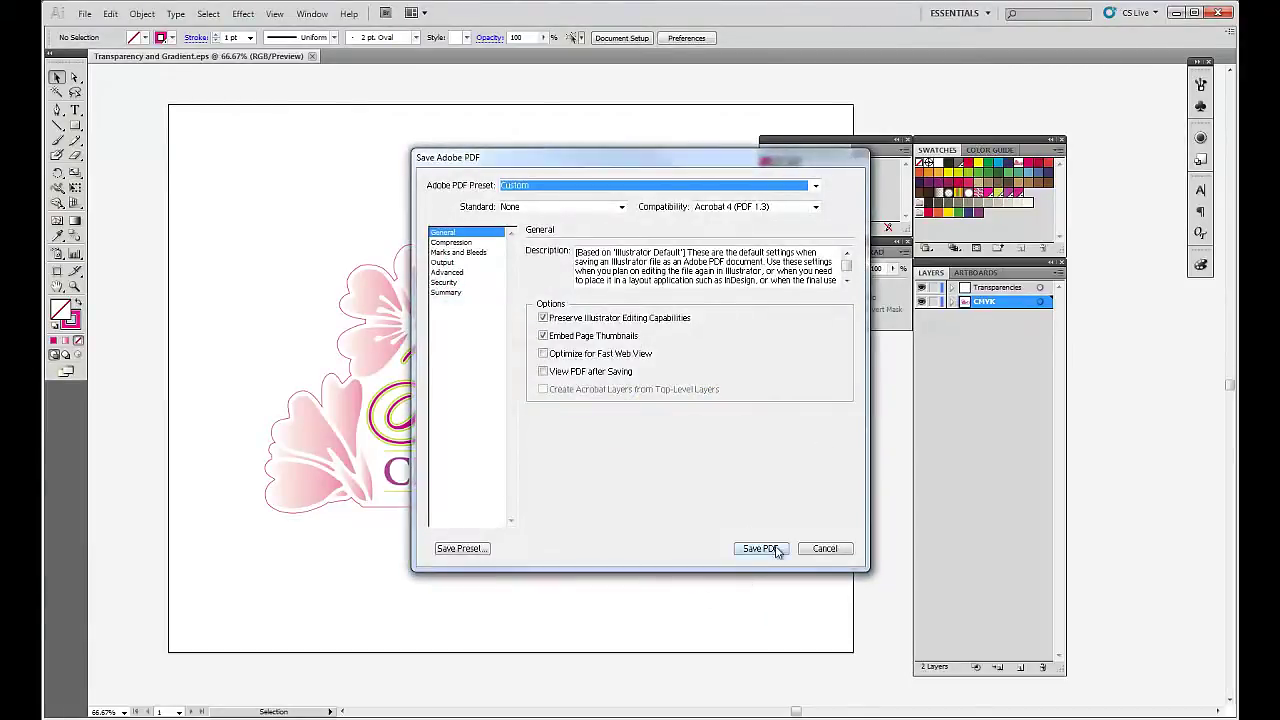
pyautogui.click(762, 548)
pyautogui.click(1176, 12)
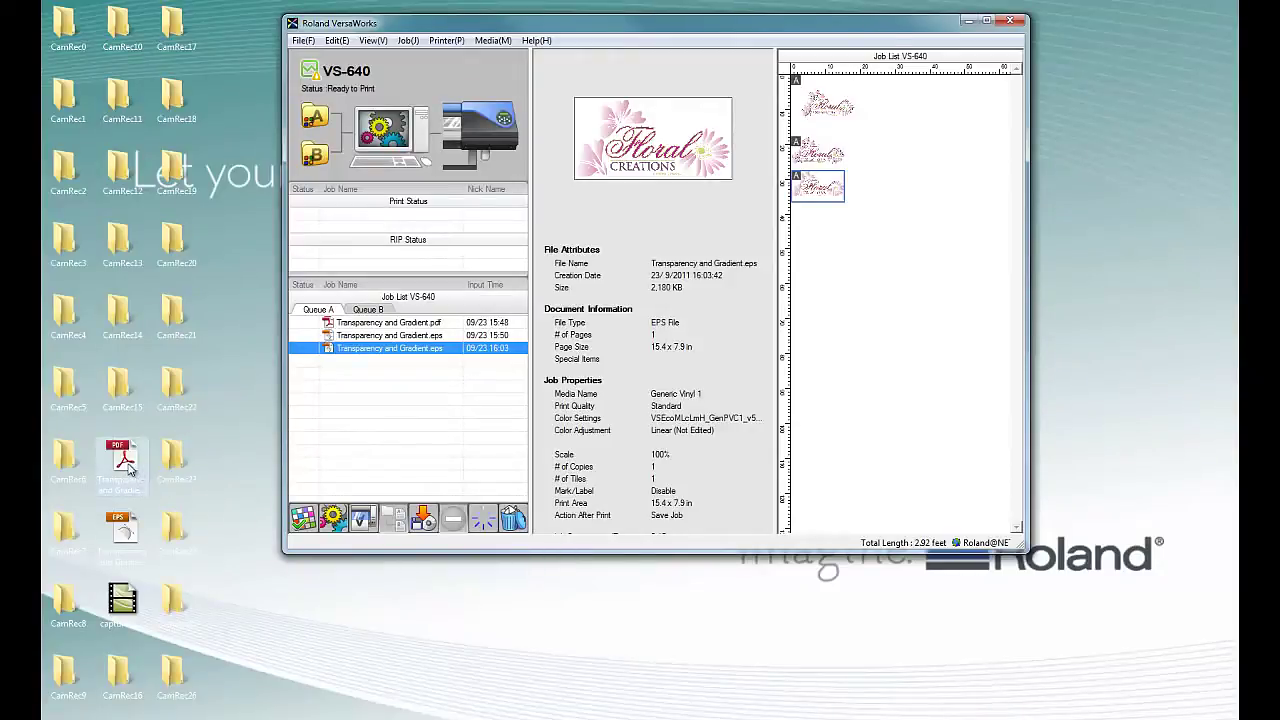
# Import Transparency and Gradient.pdf into Queue A and zoom into its job preview.
pyautogui.moveTo(125, 465); pyautogui.dragTo(343, 429)
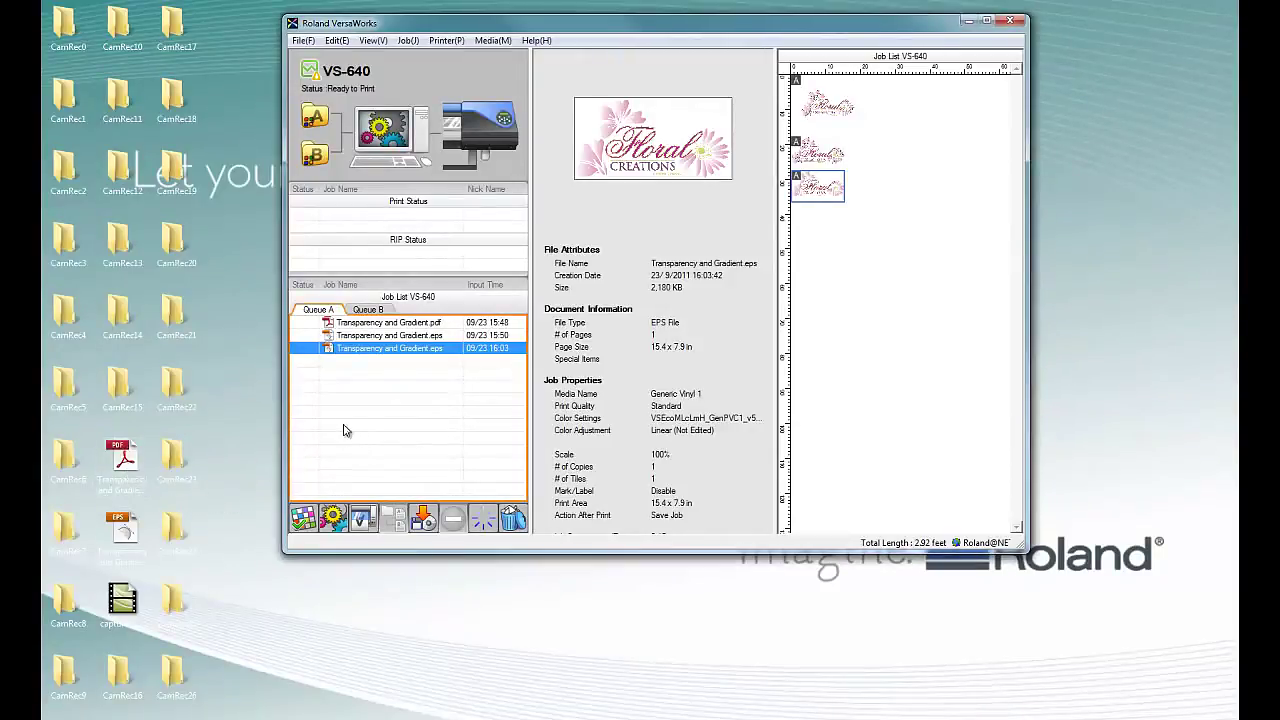
pyautogui.doubleClick(480, 32)
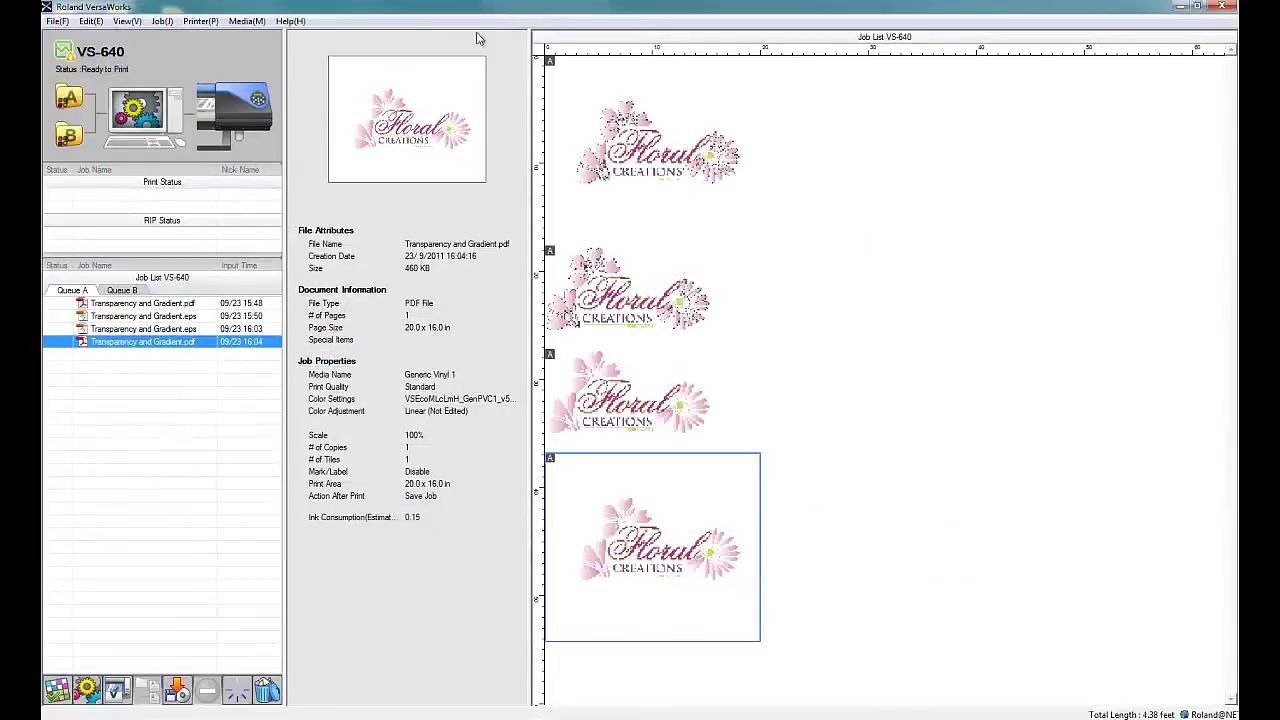
pyautogui.doubleClick(143, 342)
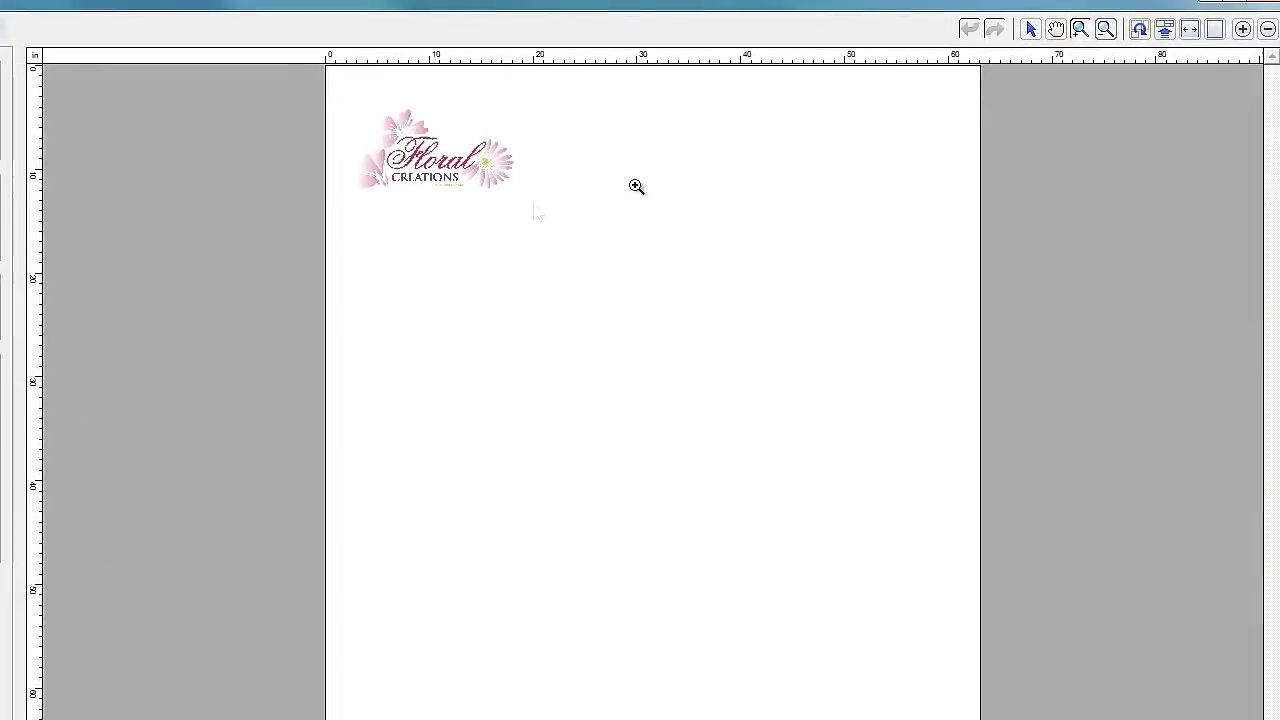
pyautogui.moveTo(361, 138); pyautogui.dragTo(332, 90)
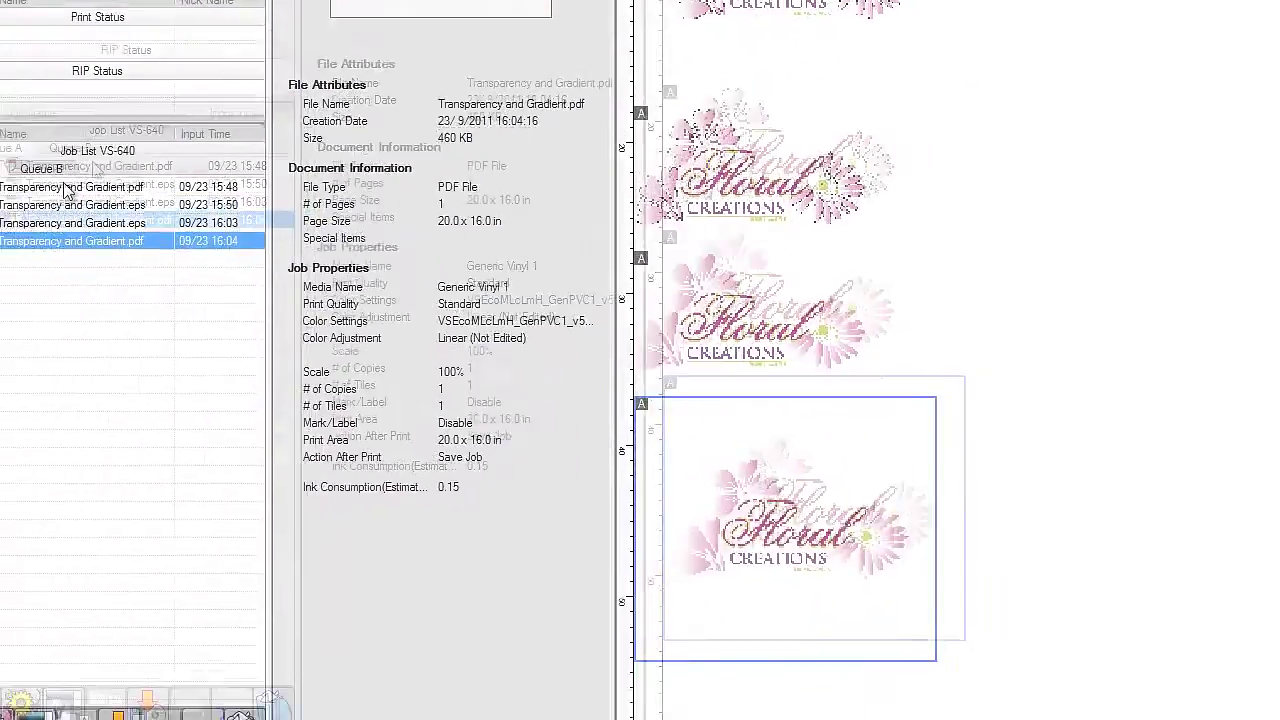
# Delete all four jobs from Queue A.
pyautogui.keyDown('shift'); pyautogui.click(140, 135); pyautogui.keyUp('shift')
pyautogui.click(316, 677)
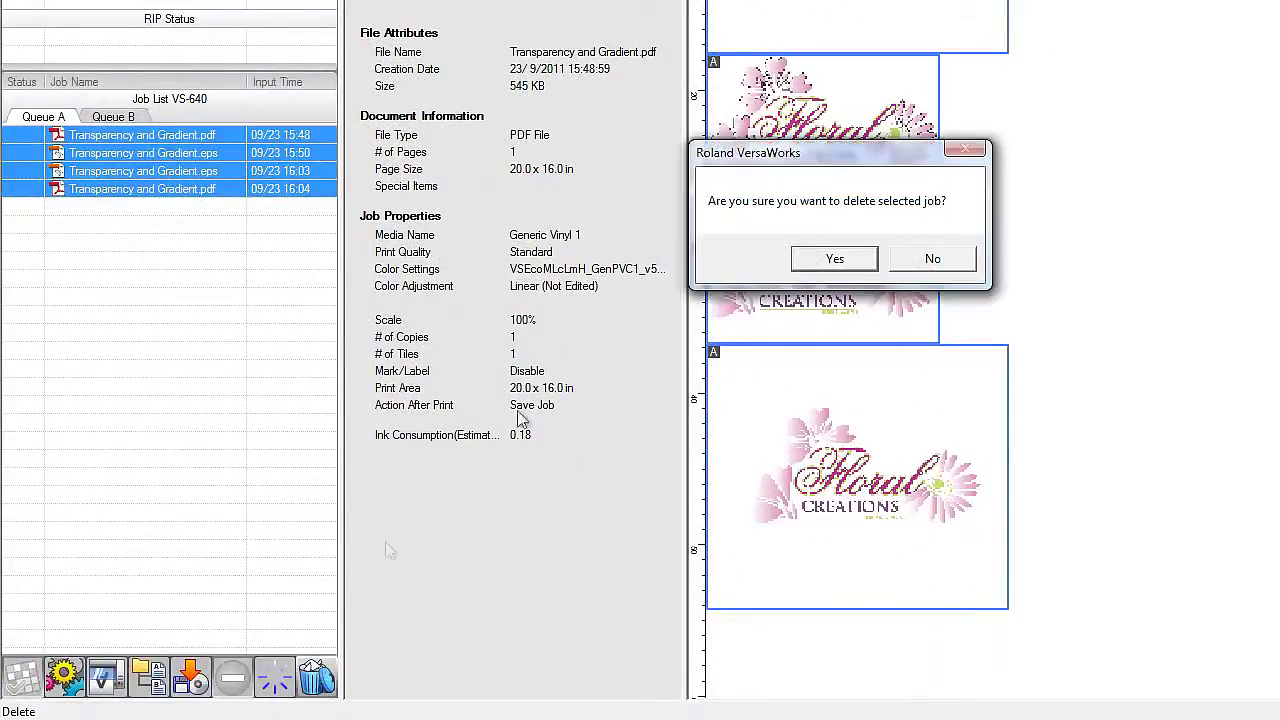
pyautogui.click(810, 260)
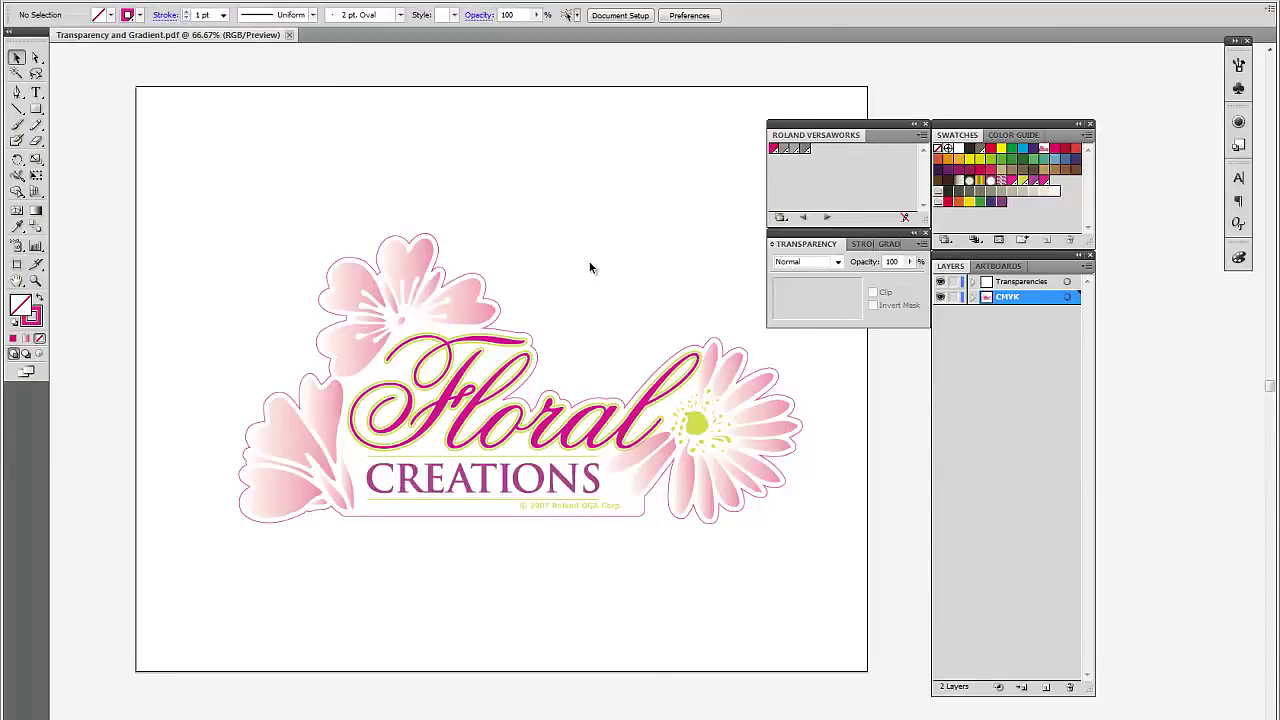
# Duplicate the CMYK layer again and hide the Transparencies layer.
pyautogui.click(756, 360)
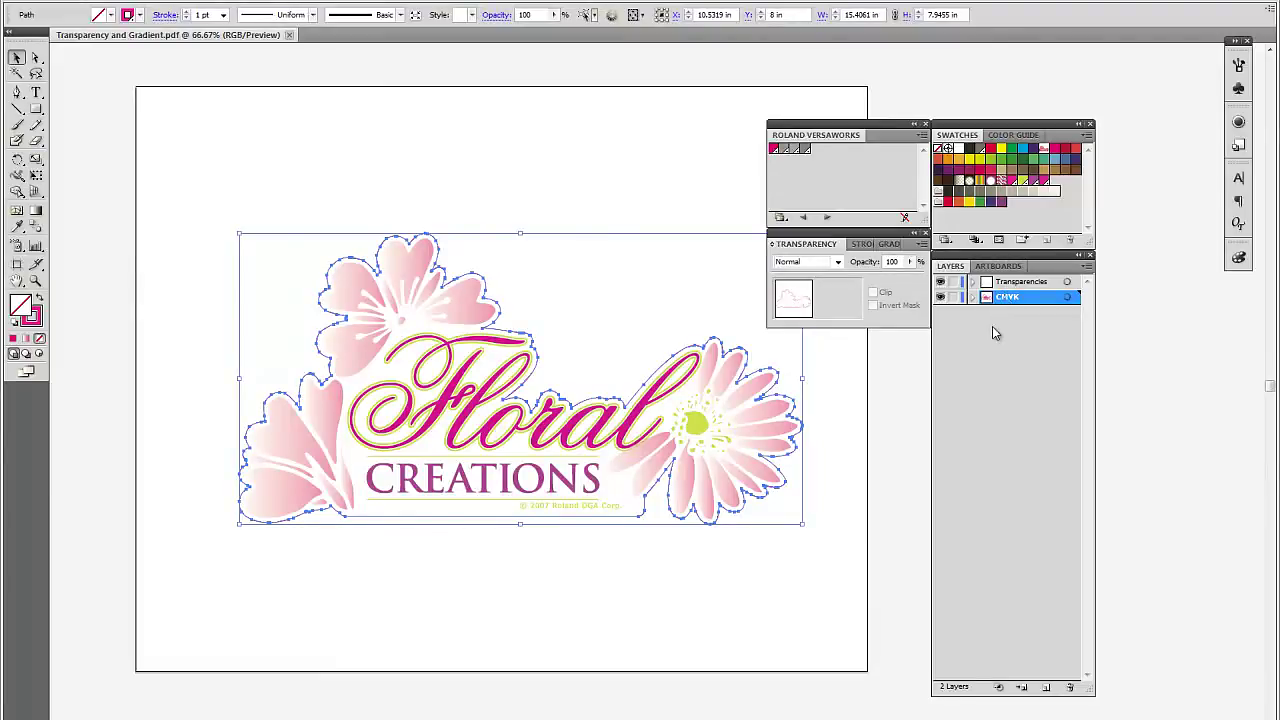
pyautogui.click(846, 363)
pyautogui.moveTo(1005, 300); pyautogui.dragTo(1046, 687)
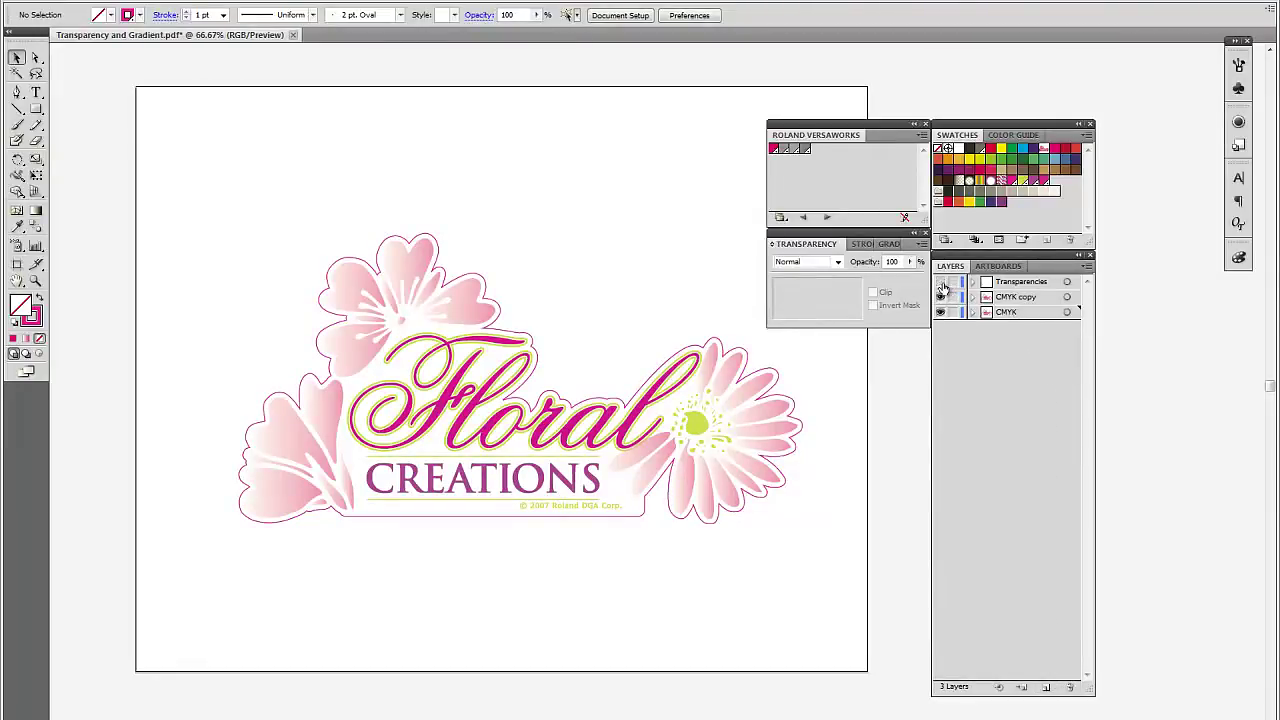
pyautogui.click(940, 282)
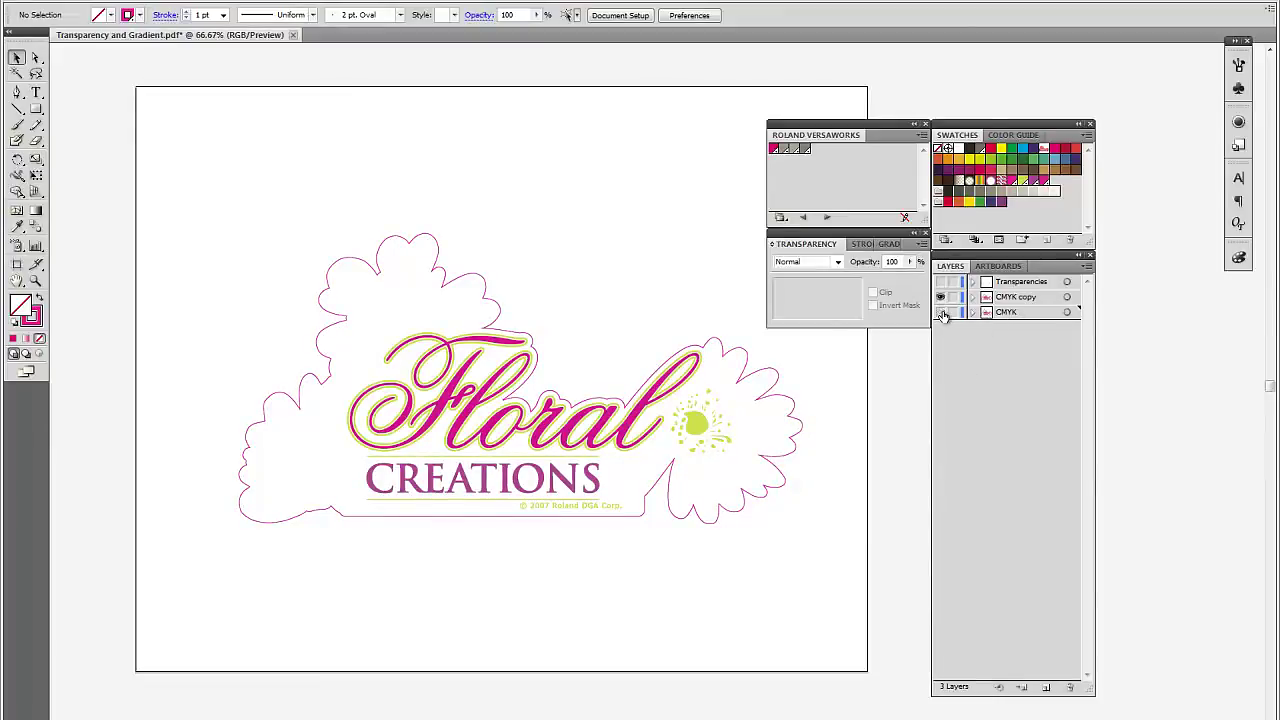
# Delete the flowers and Floral Creations text on the copy, keeping only the outline path.
pyautogui.click(777, 374)
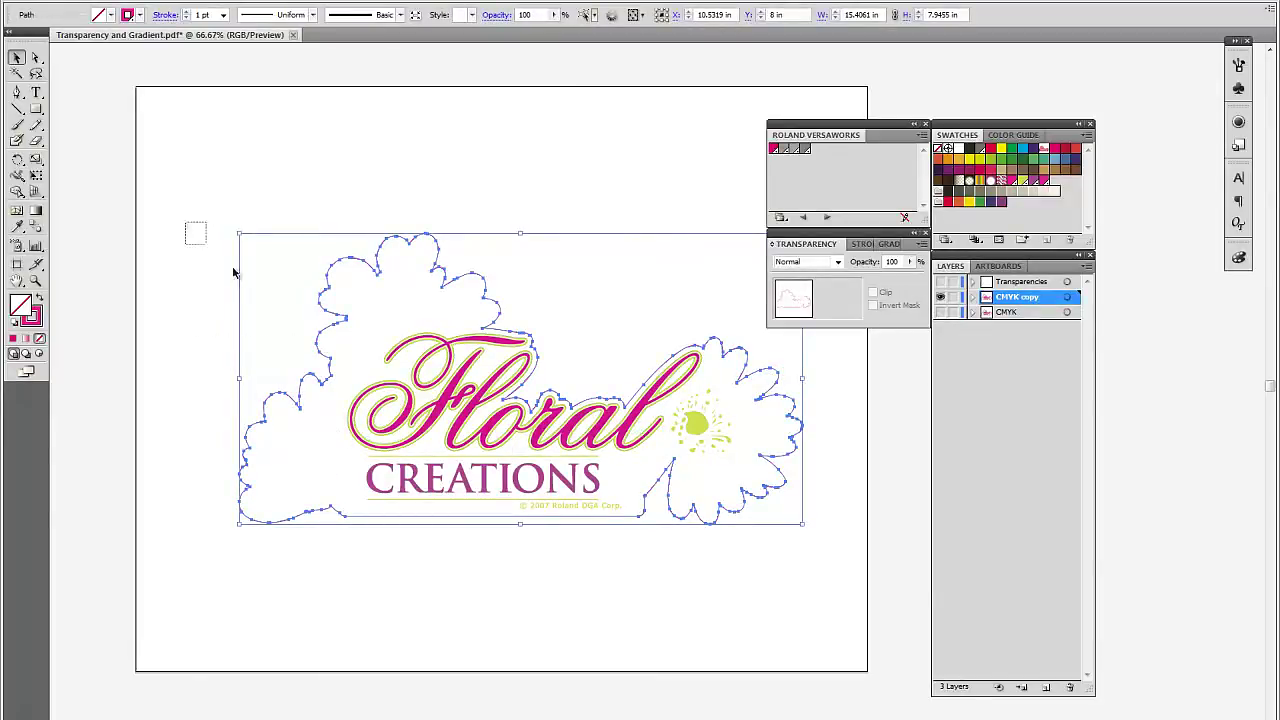
pyautogui.moveTo(233, 272); pyautogui.dragTo(882, 587)
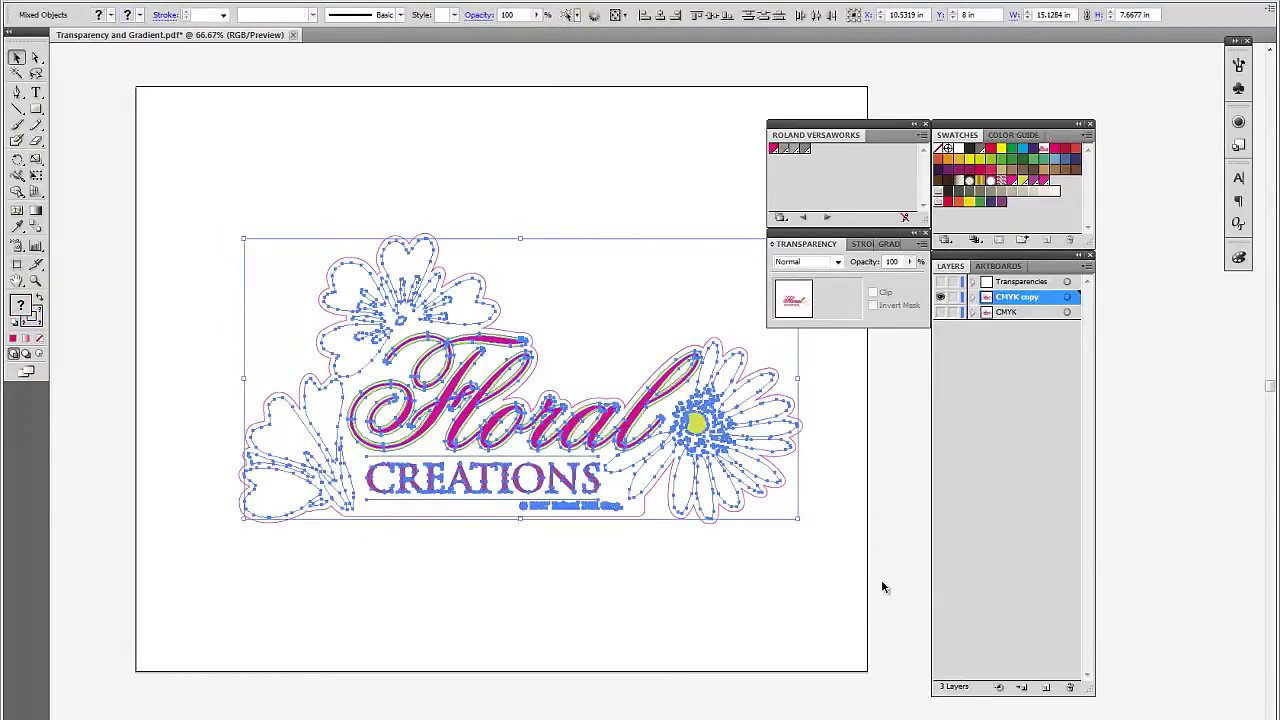
pyautogui.press('Delete')
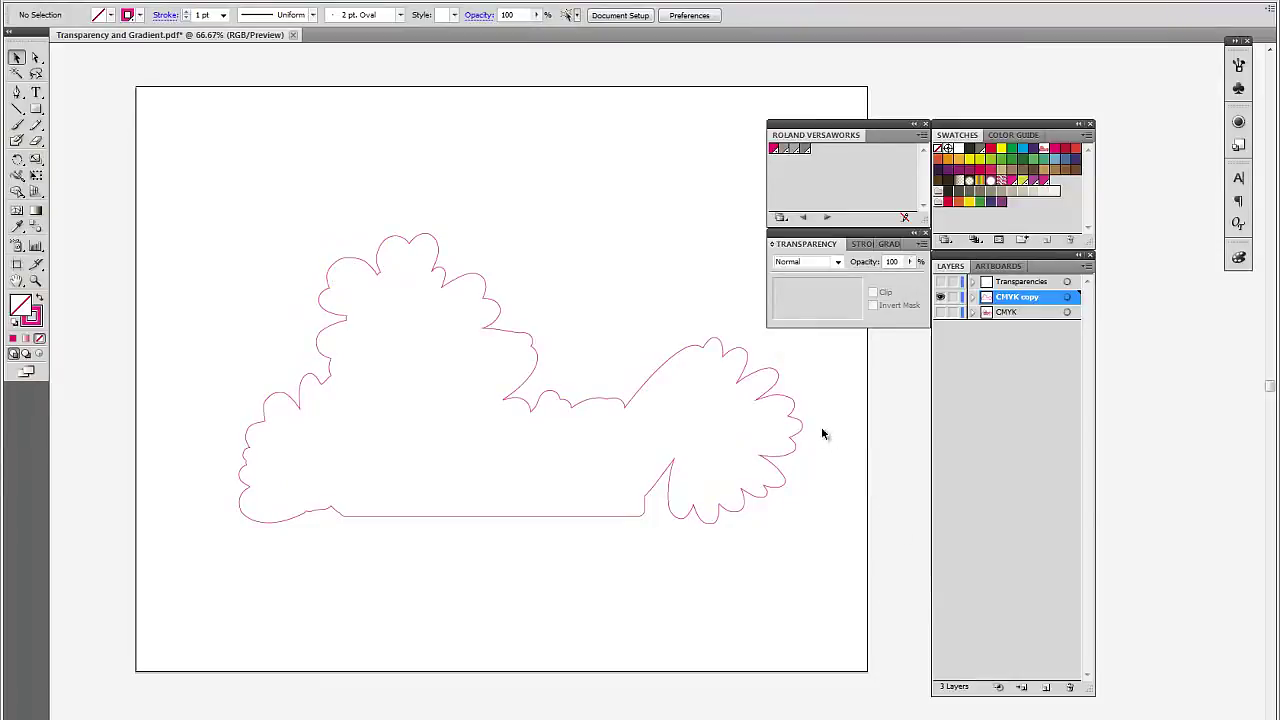
pyautogui.click(797, 423)
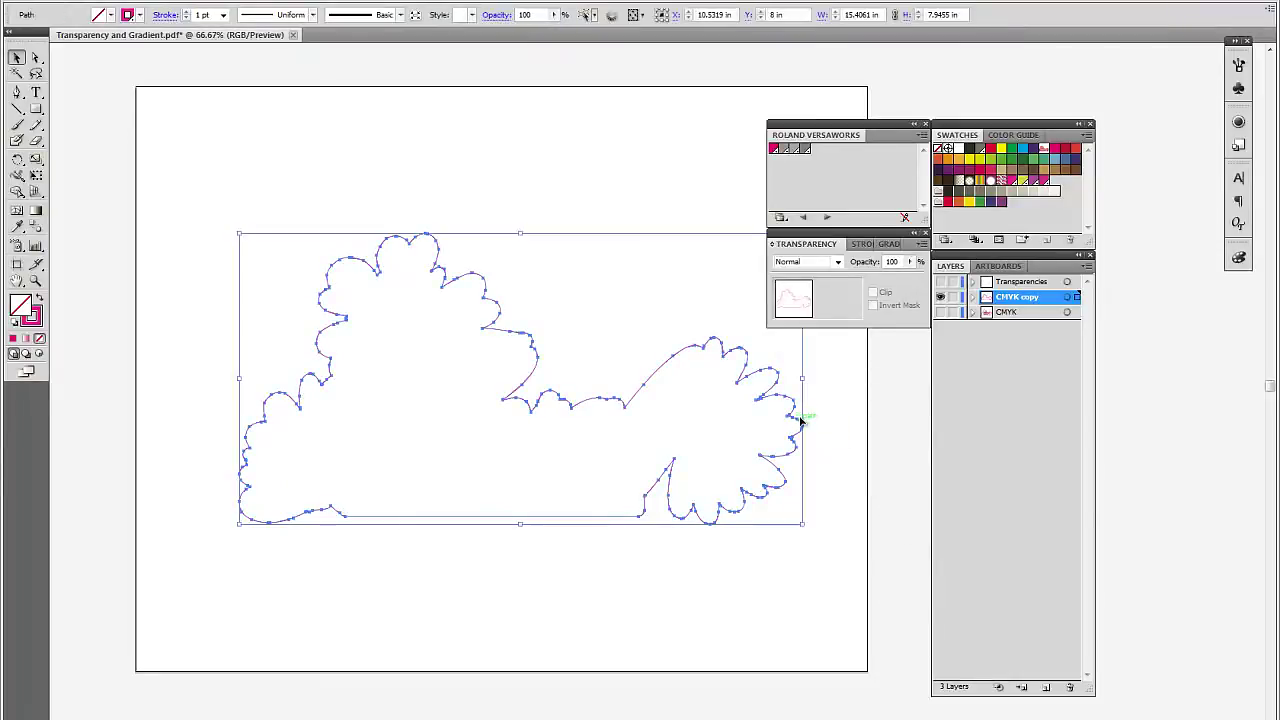
# Rename the outline layer 'CutContour', move it to the top, and show Transparencies and CMYK again.
pyautogui.doubleClick(1003, 299)
pyautogui.write('CutContour')
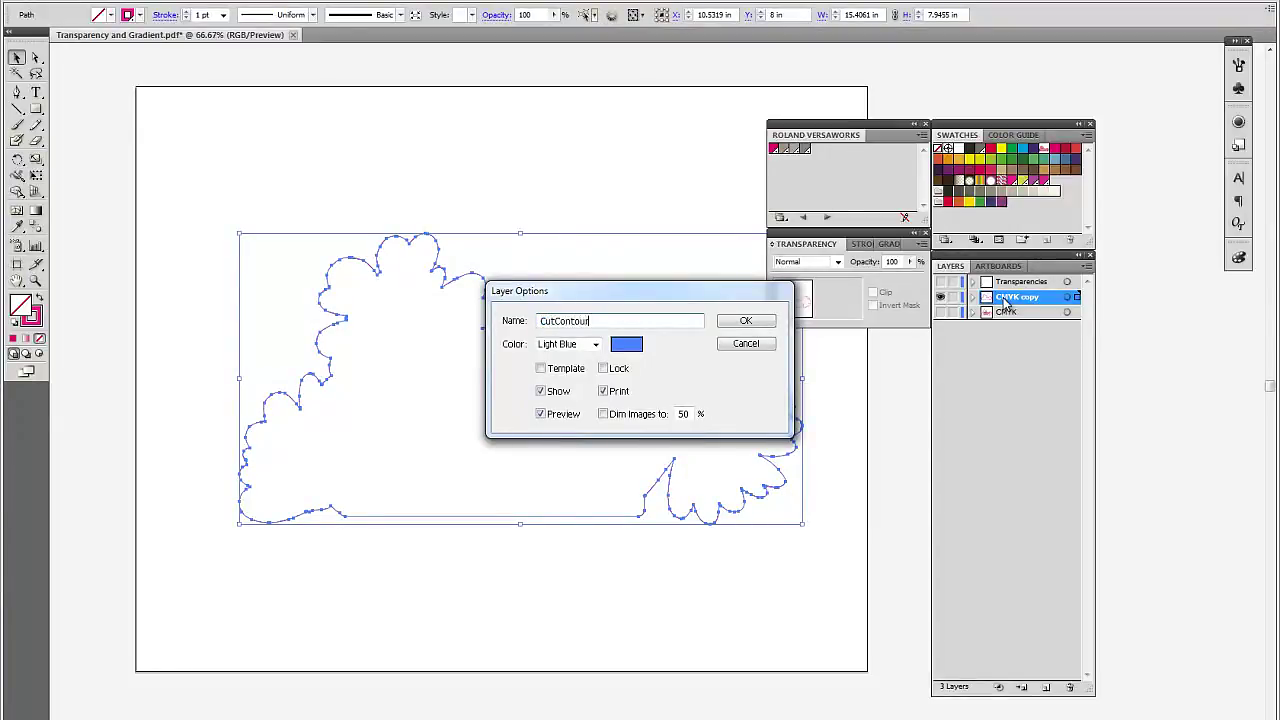
pyautogui.press('Return')
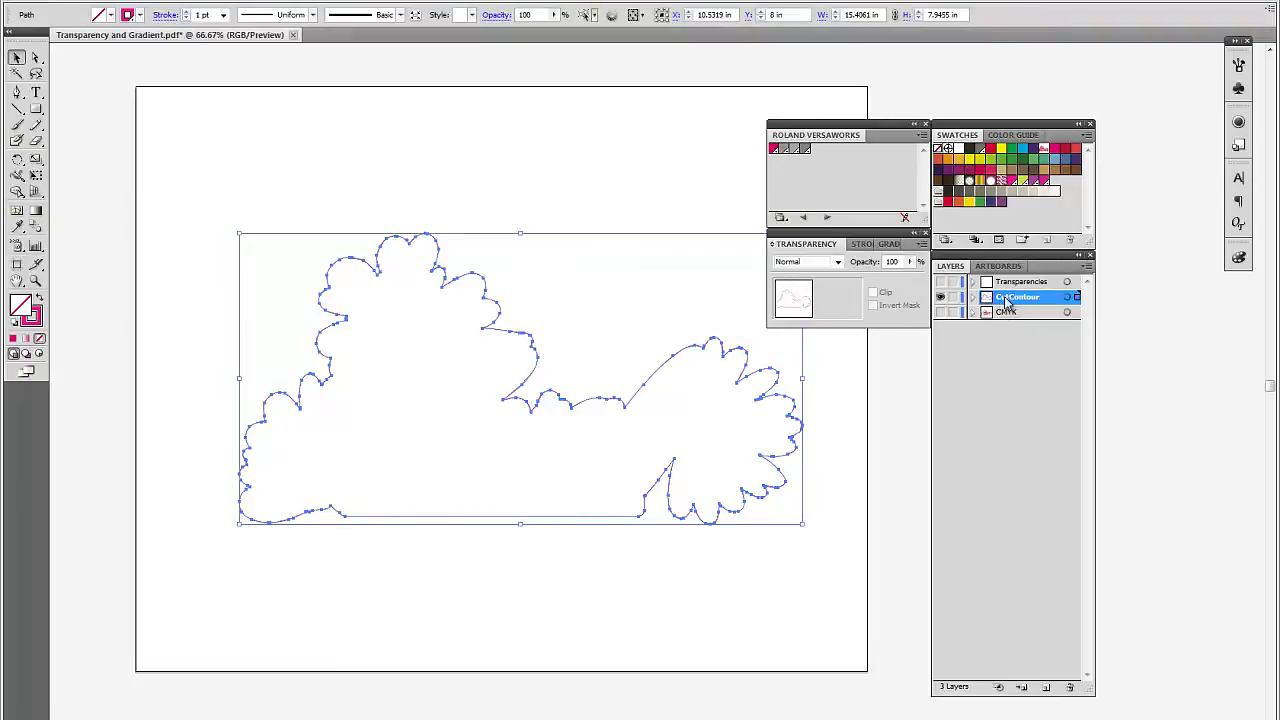
pyautogui.moveTo(1006, 303); pyautogui.dragTo(1005, 281)
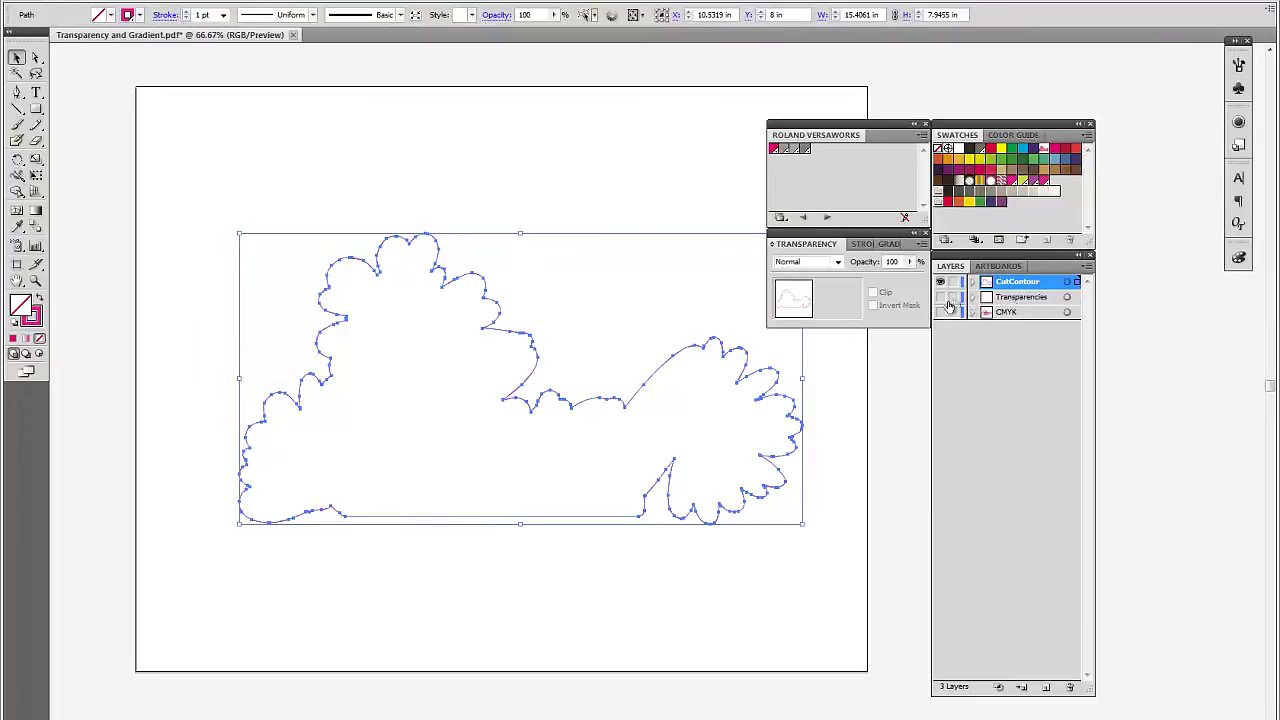
pyautogui.moveTo(940, 297); pyautogui.dragTo(940, 312)
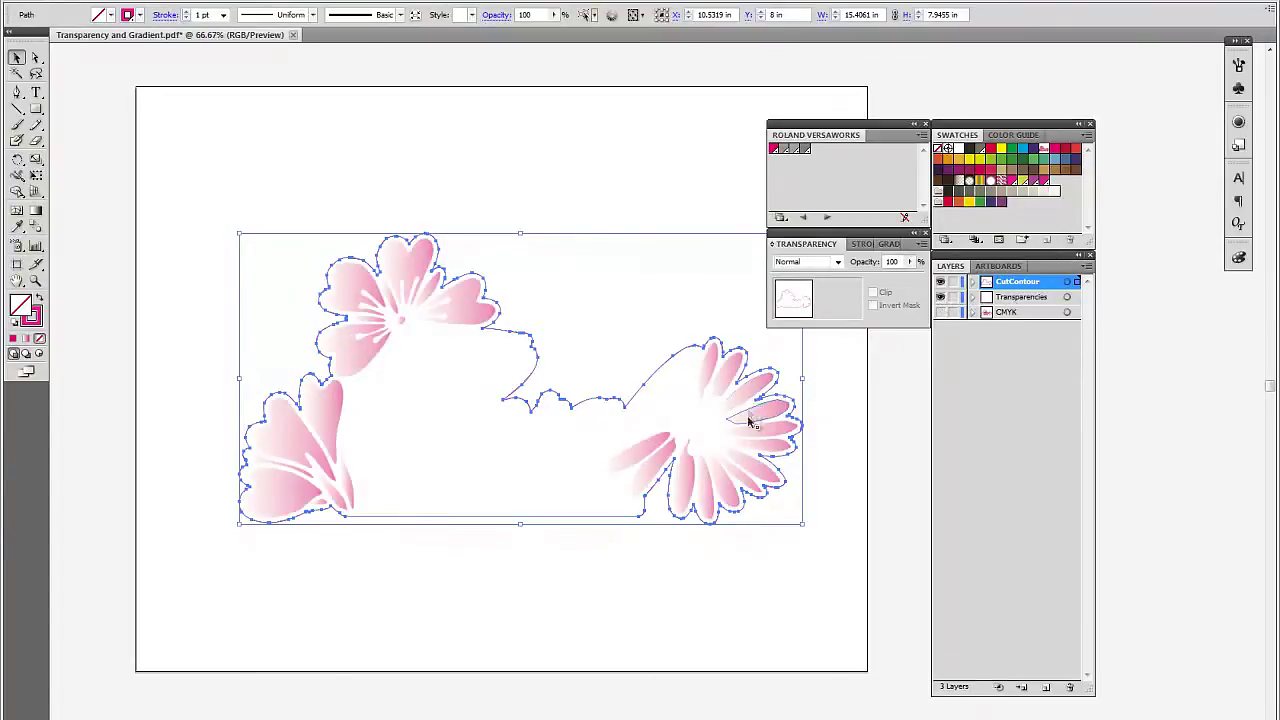
pyautogui.click(657, 317)
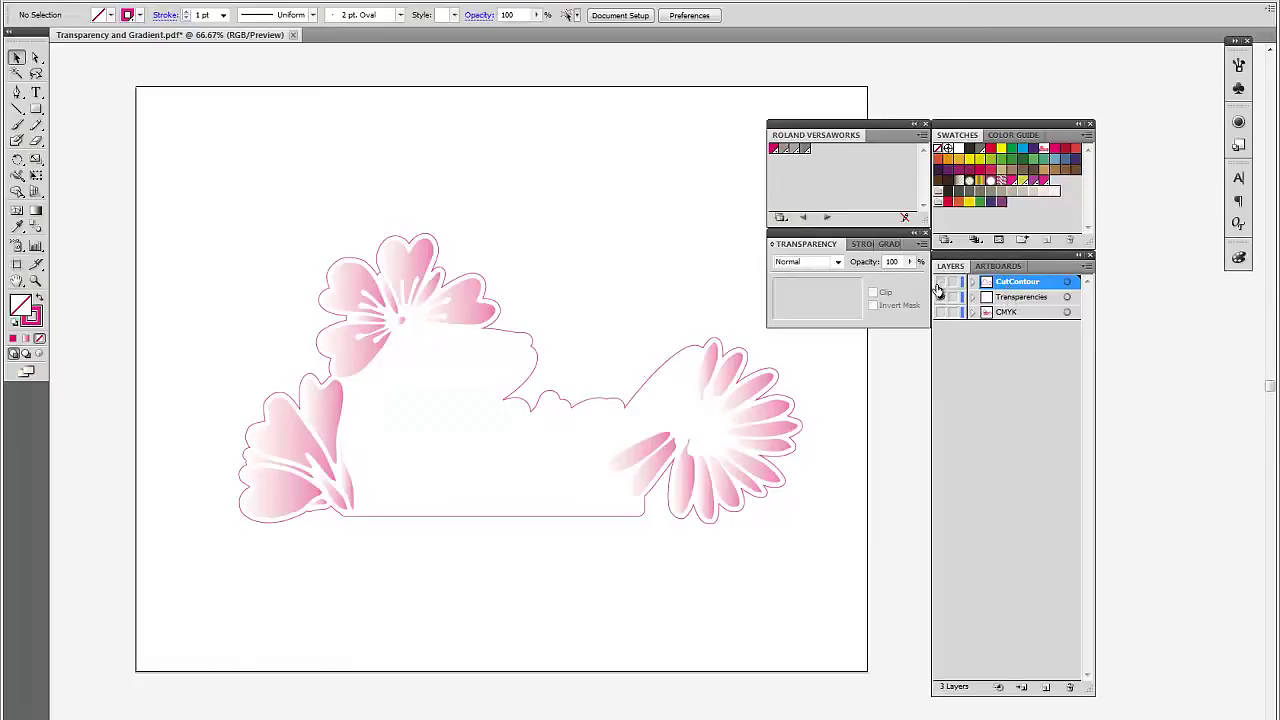
# Return to full-colour preview and make the CMYK, Transparencies and CutContour layers all visible again.
pyautogui.moveTo(940, 282); pyautogui.dragTo(940, 298)
pyautogui.hotkey('ctrl', 'y')
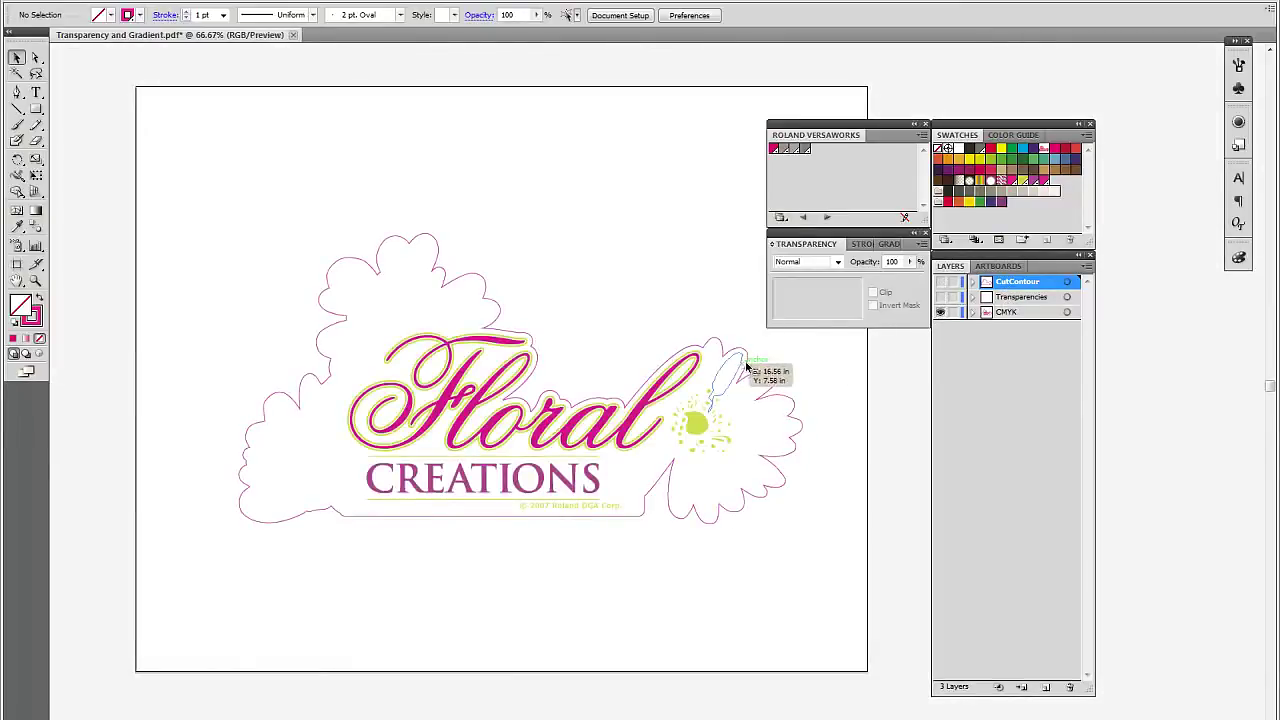
pyautogui.click(748, 367)
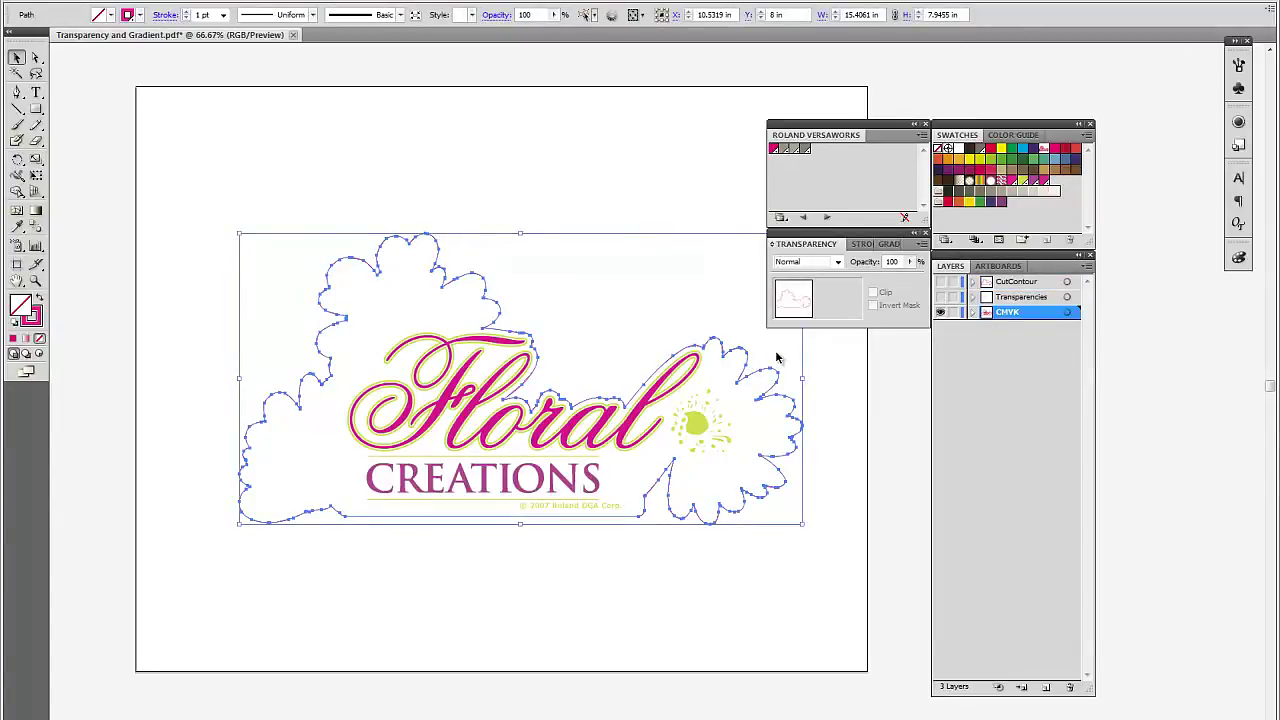
pyautogui.click(776, 357)
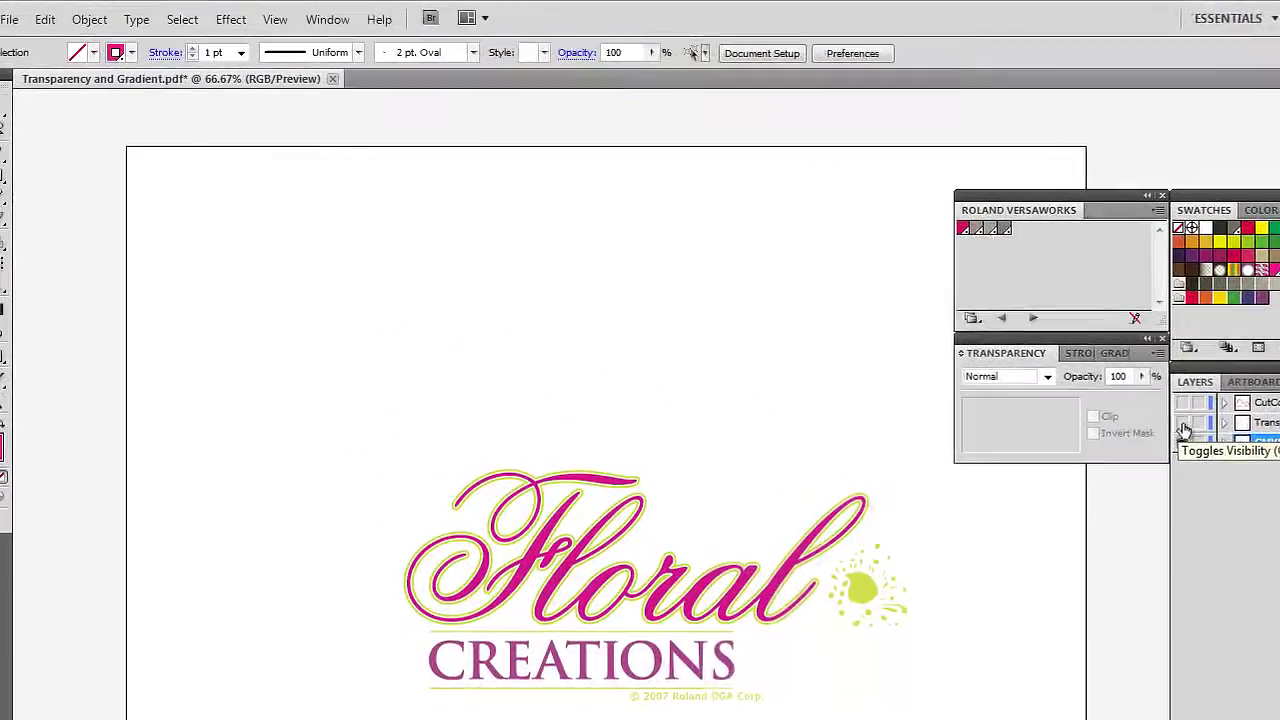
pyautogui.click(940, 298)
pyautogui.click(1183, 402)
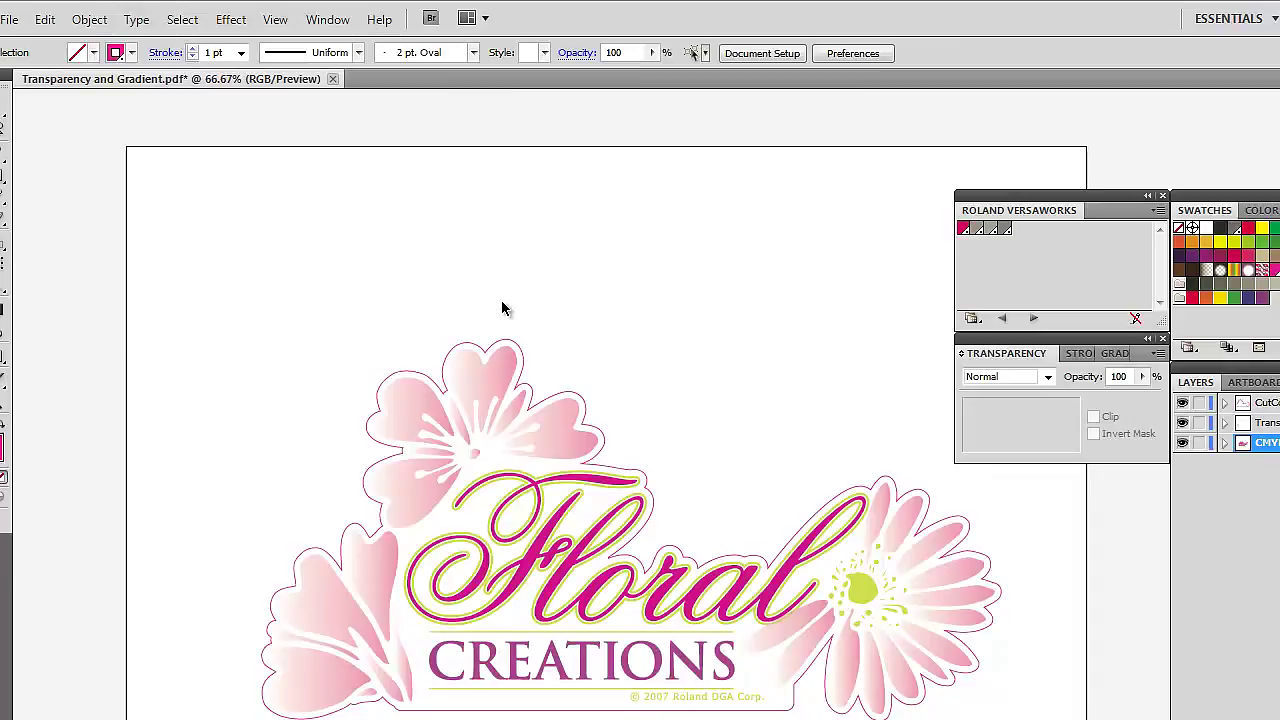
# Save the logo over the existing Transparency and Gradient.pdf, confirming the replacement.
pyautogui.click(8, 19)
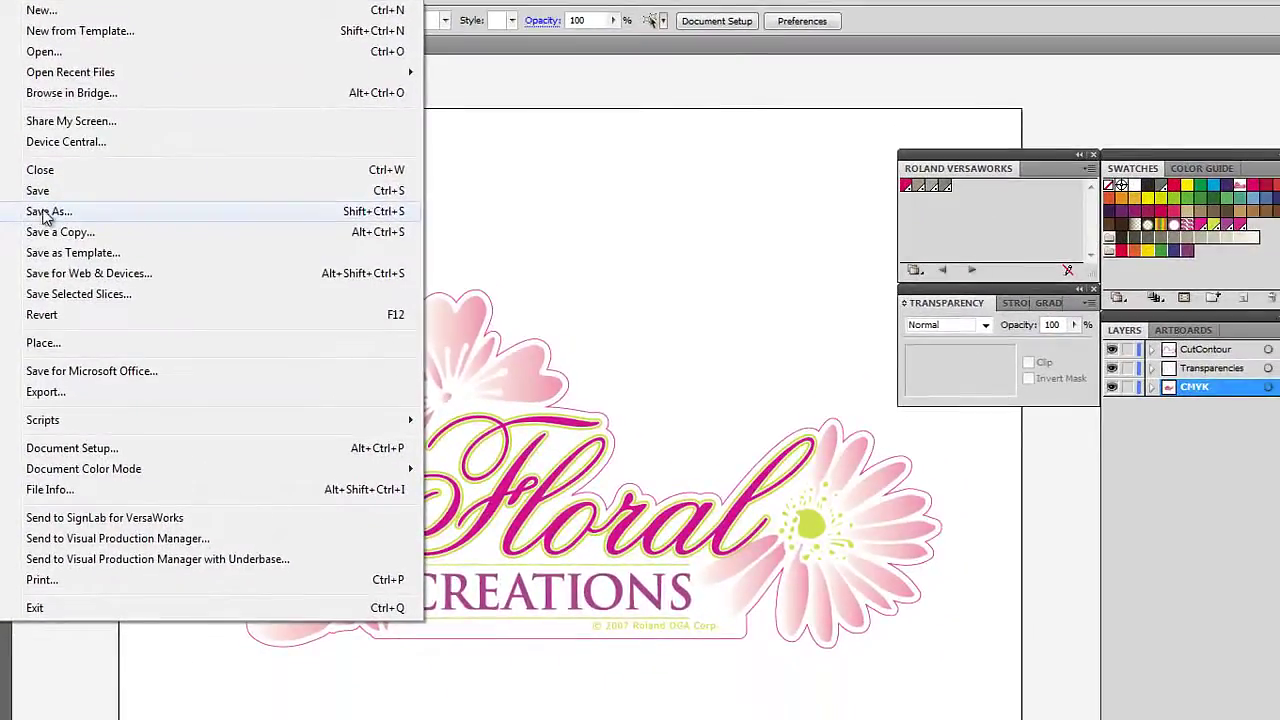
pyautogui.click(40, 241)
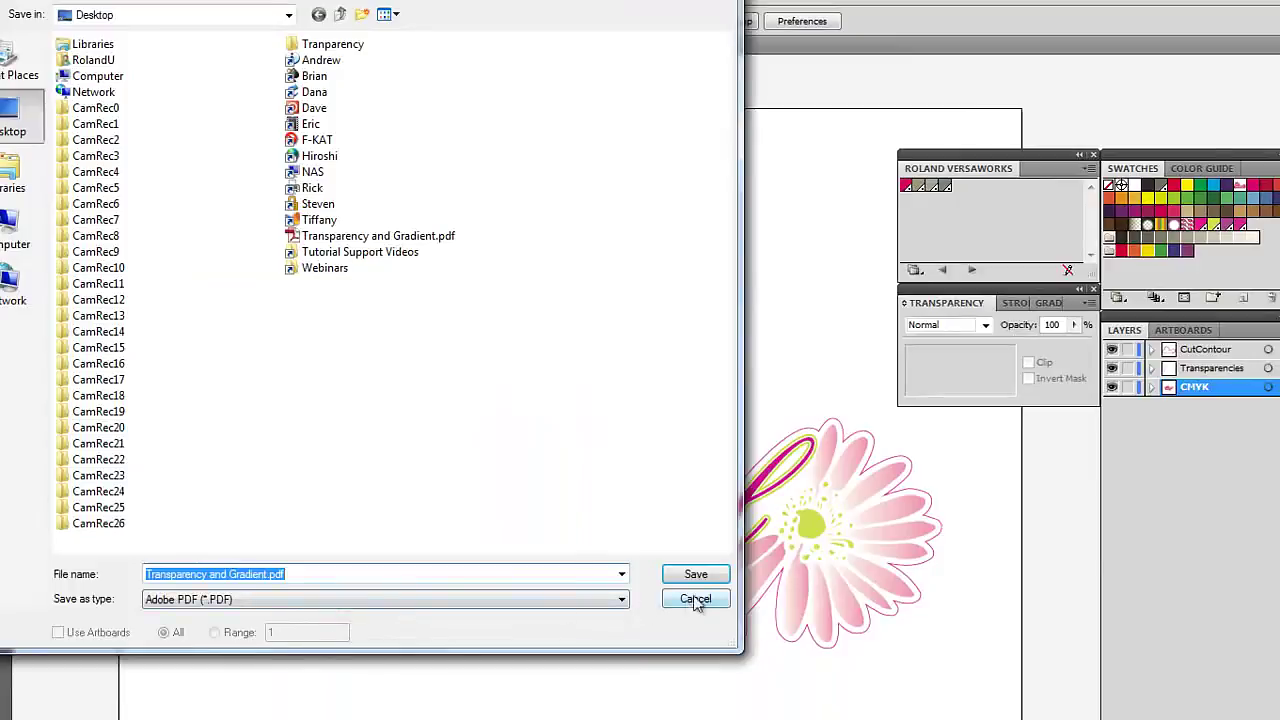
pyautogui.click(695, 577)
pyautogui.click(818, 524)
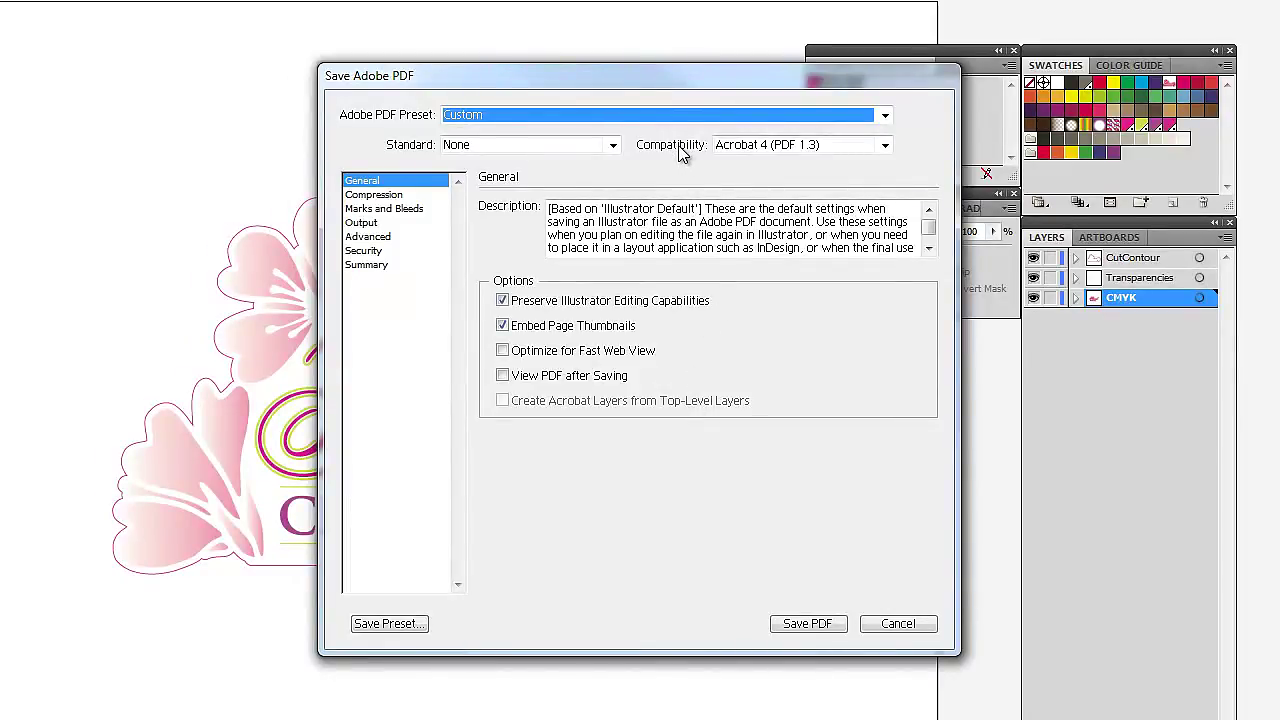
# Keep Acrobat 4 (PDF 1.3) compatibility, apply a Custom transparency flattener, and save the PDF.
pyautogui.click(803, 150)
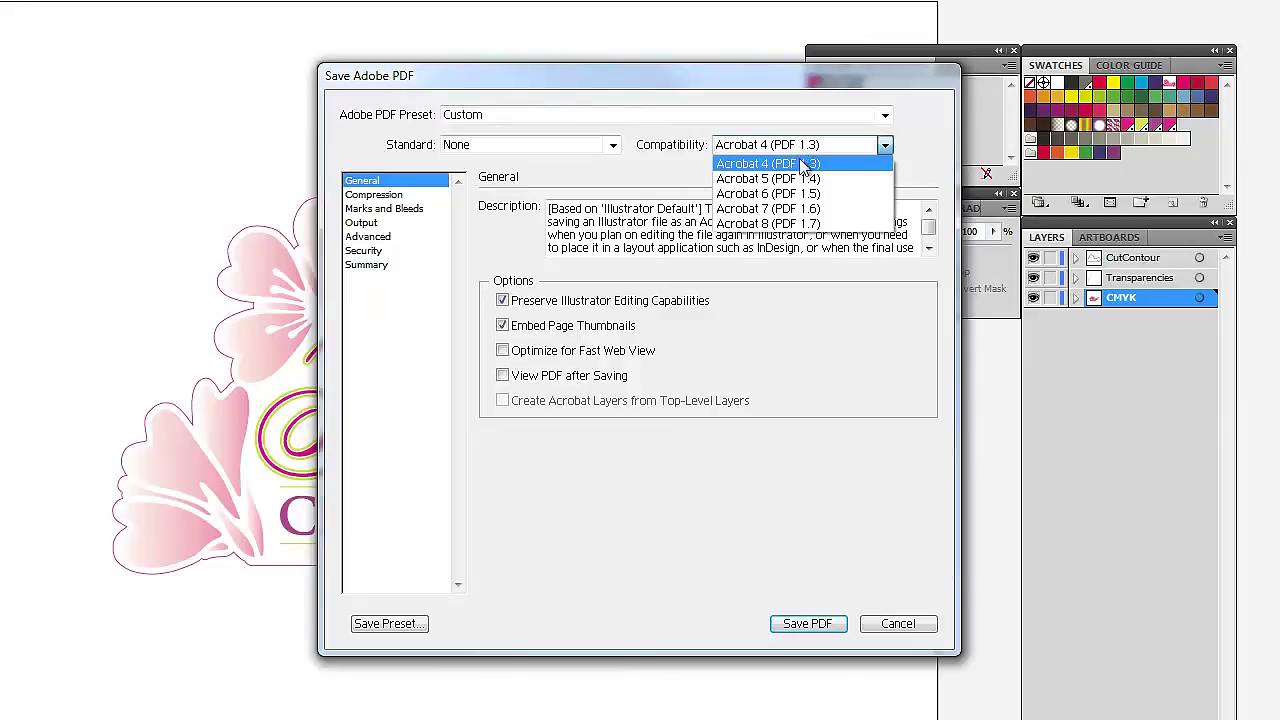
pyautogui.click(801, 164)
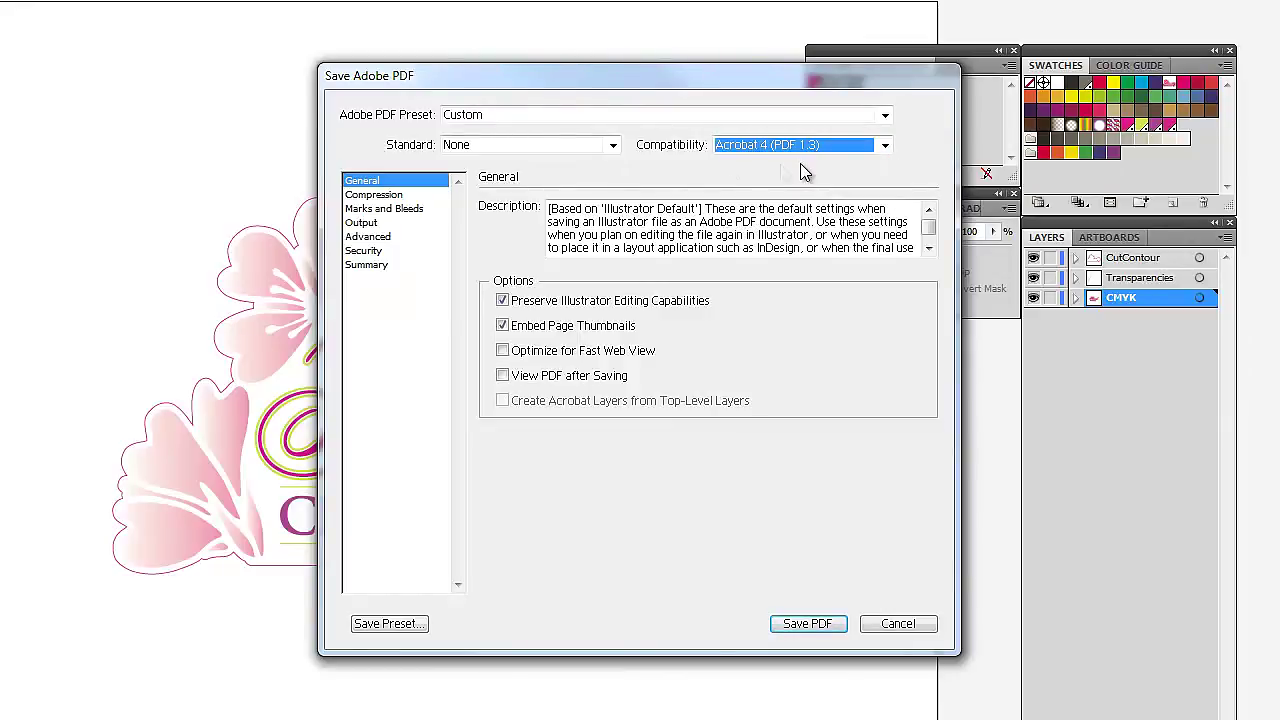
pyautogui.click(389, 240)
pyautogui.click(781, 355)
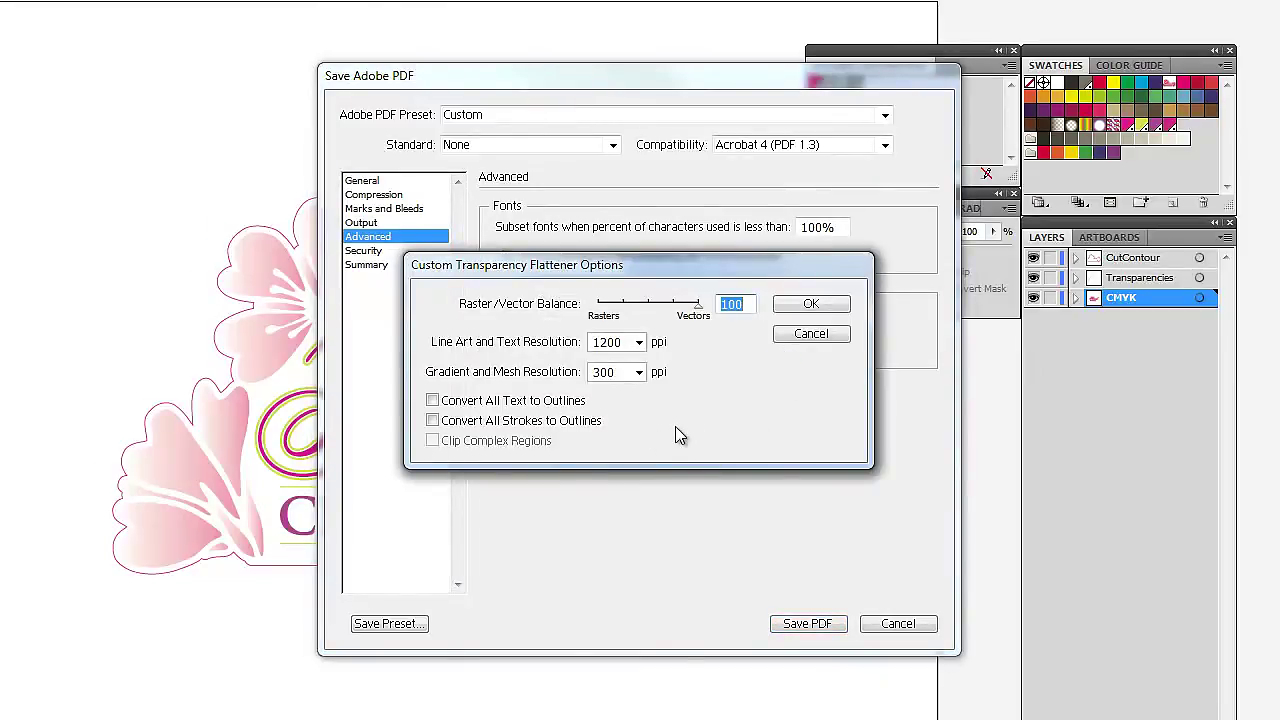
pyautogui.click(481, 424)
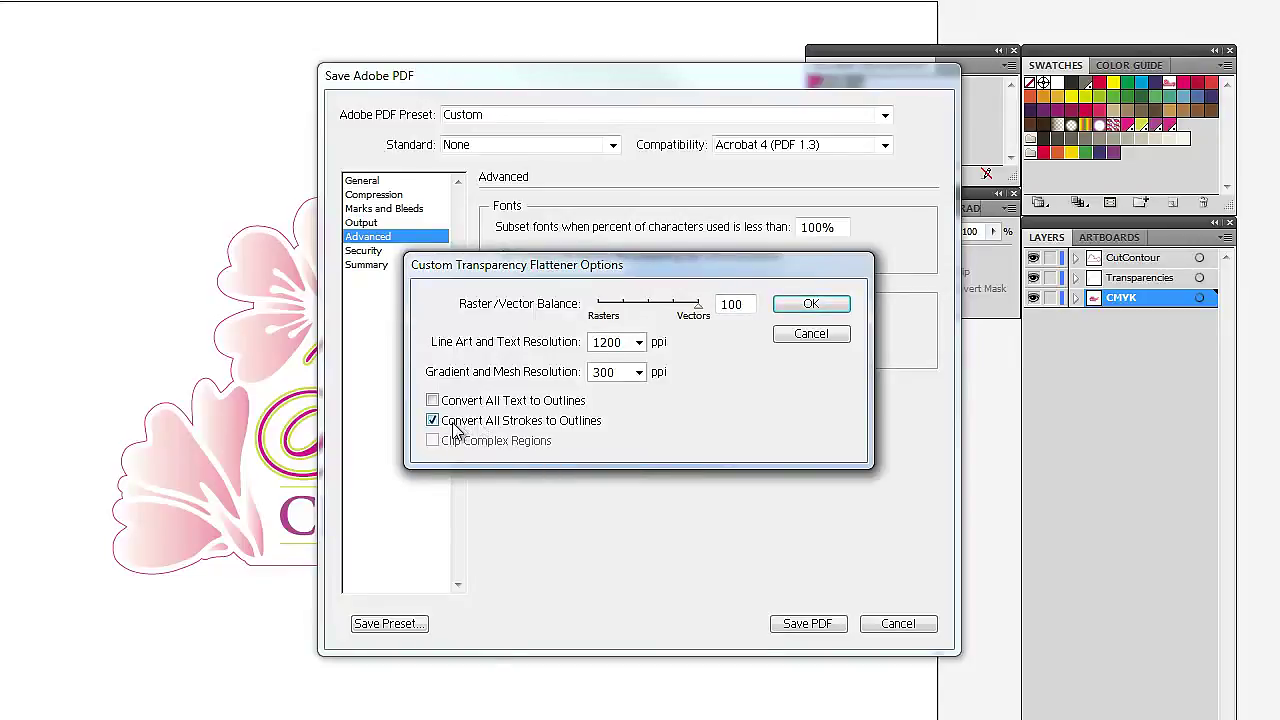
pyautogui.click(456, 430)
pyautogui.click(810, 305)
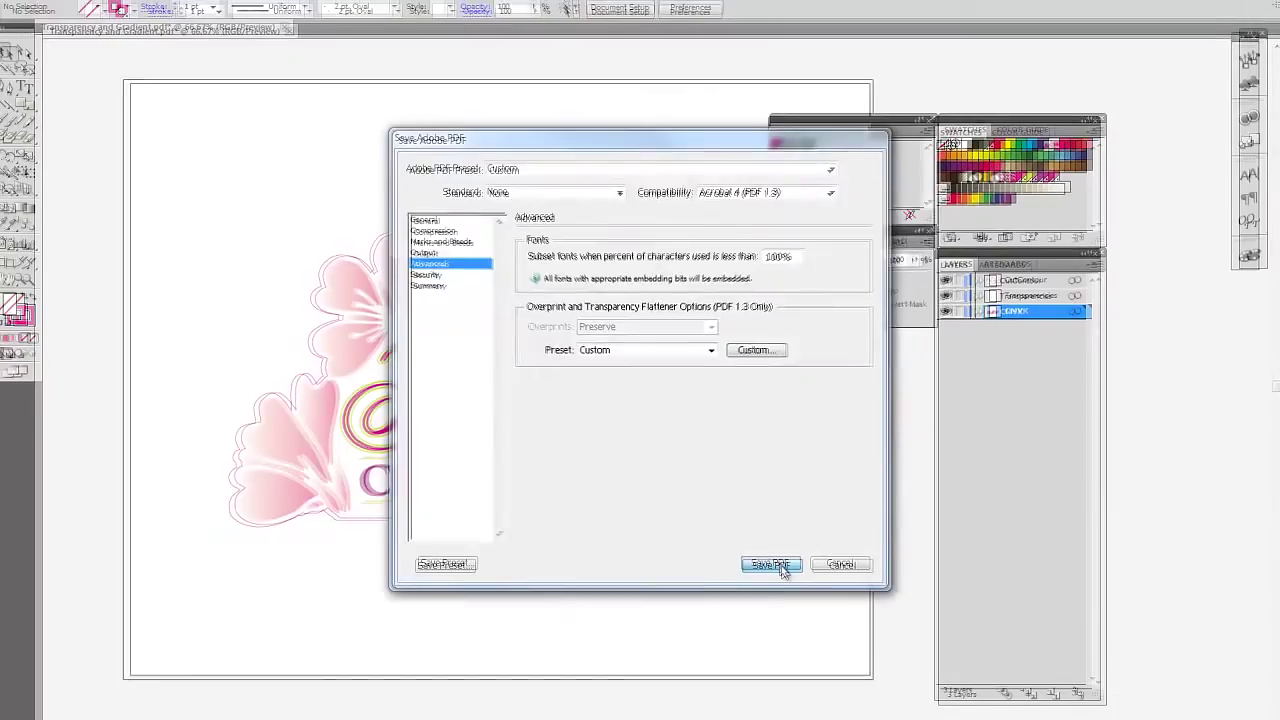
pyautogui.click(771, 565)
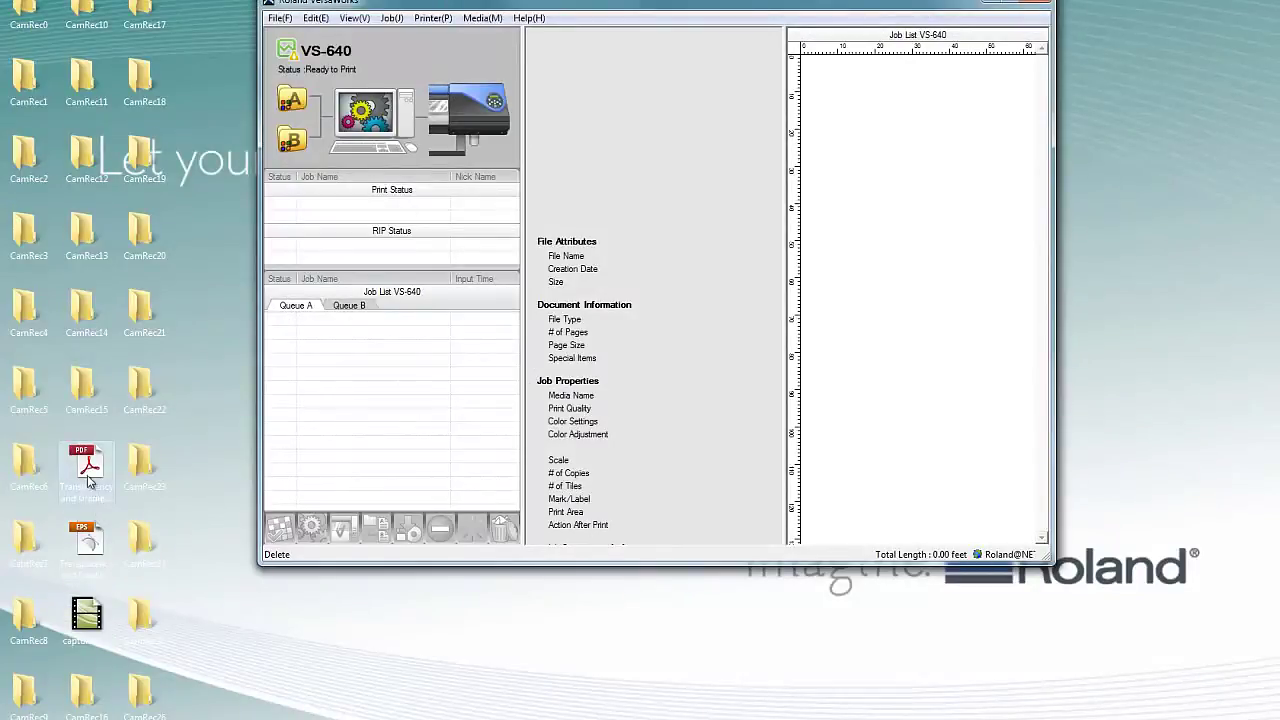
# Add Transparency and Gradient.pdf to Queue A and zoom its job-settings preview onto the logo.
pyautogui.moveTo(87, 462); pyautogui.dragTo(330, 412)
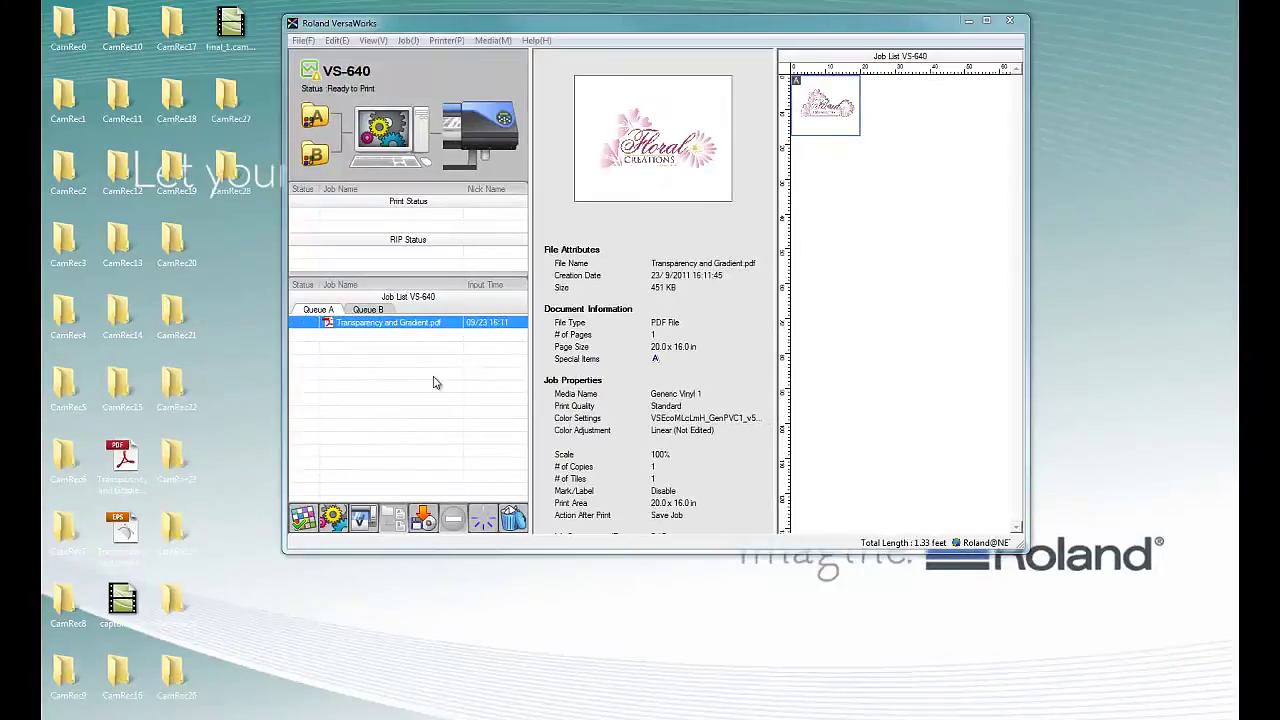
pyautogui.doubleClick(403, 331)
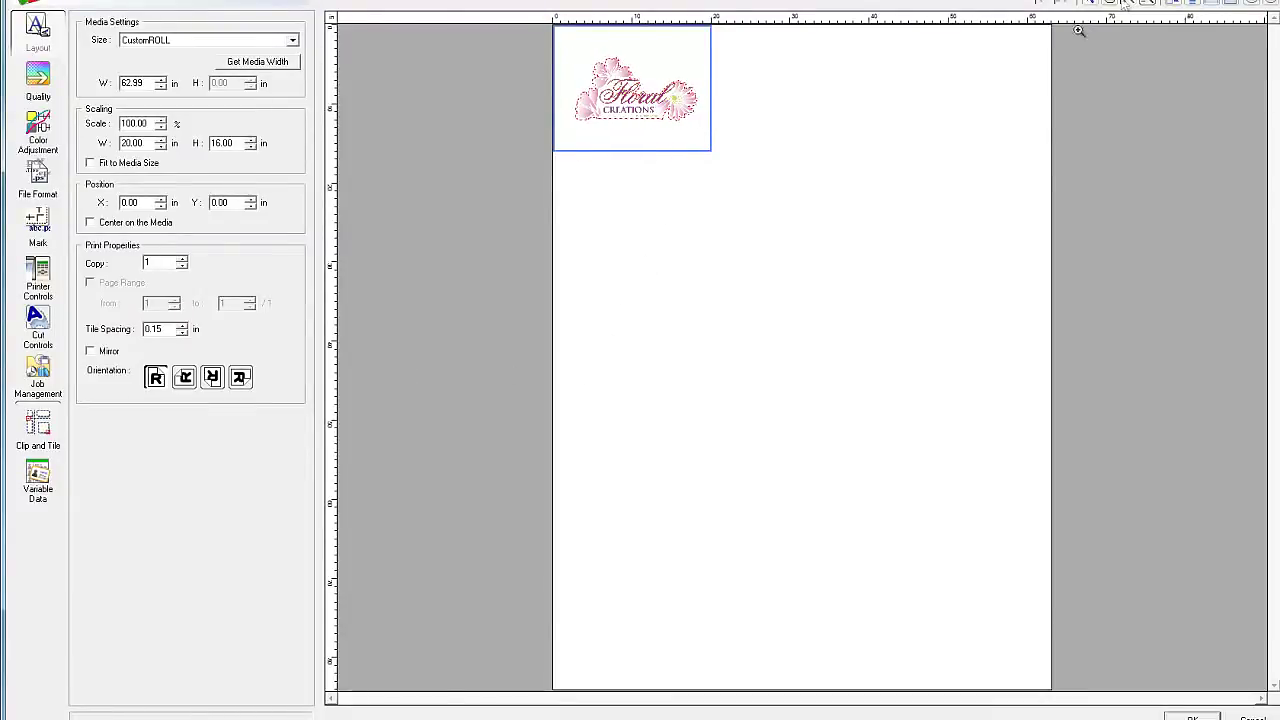
pyautogui.moveTo(737, 151); pyautogui.dragTo(543, 40)
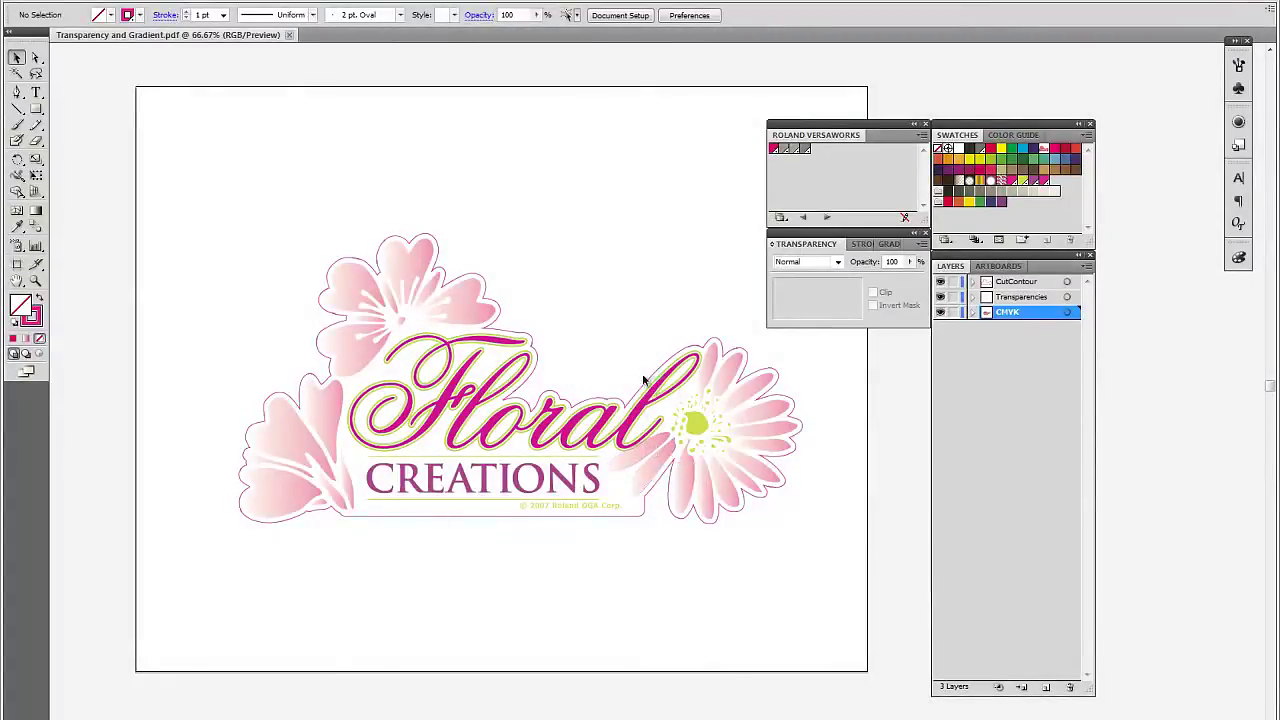
# Check the flower and CutContour layers by hiding and reshowing them, then select the CutContour layer.
pyautogui.moveTo(640, 353); pyautogui.dragTo(560, 267)
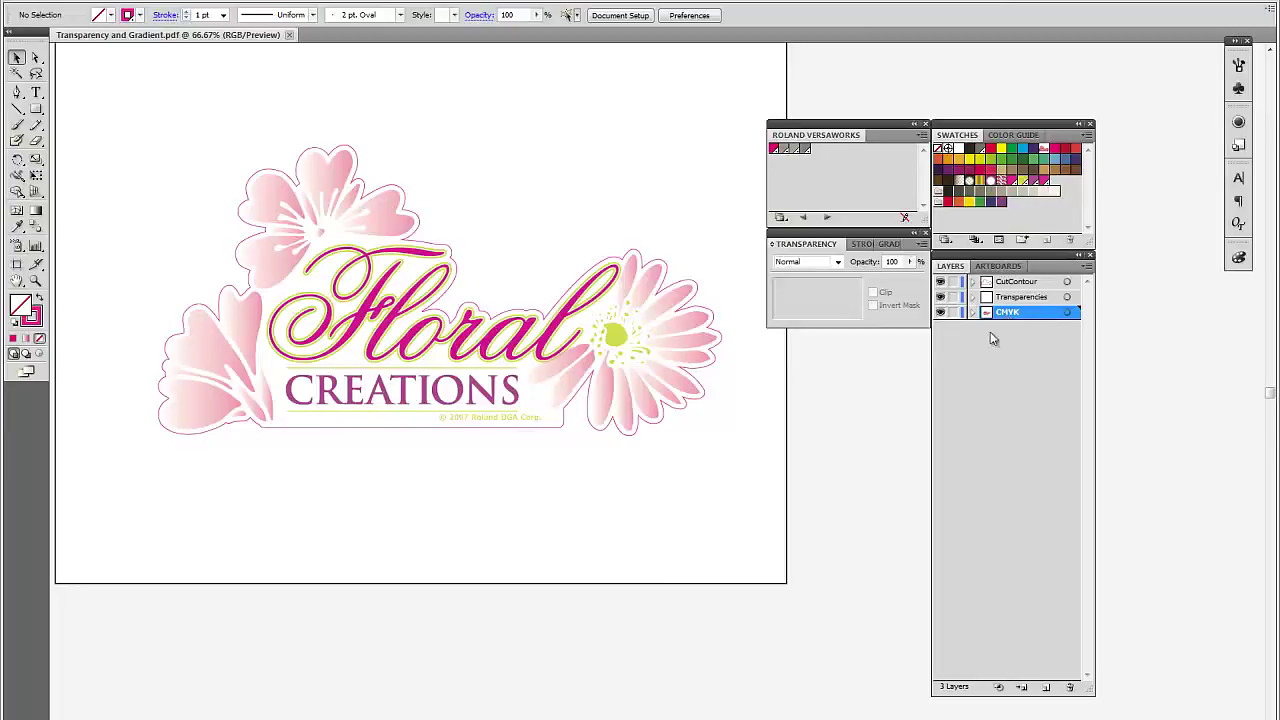
pyautogui.click(940, 298)
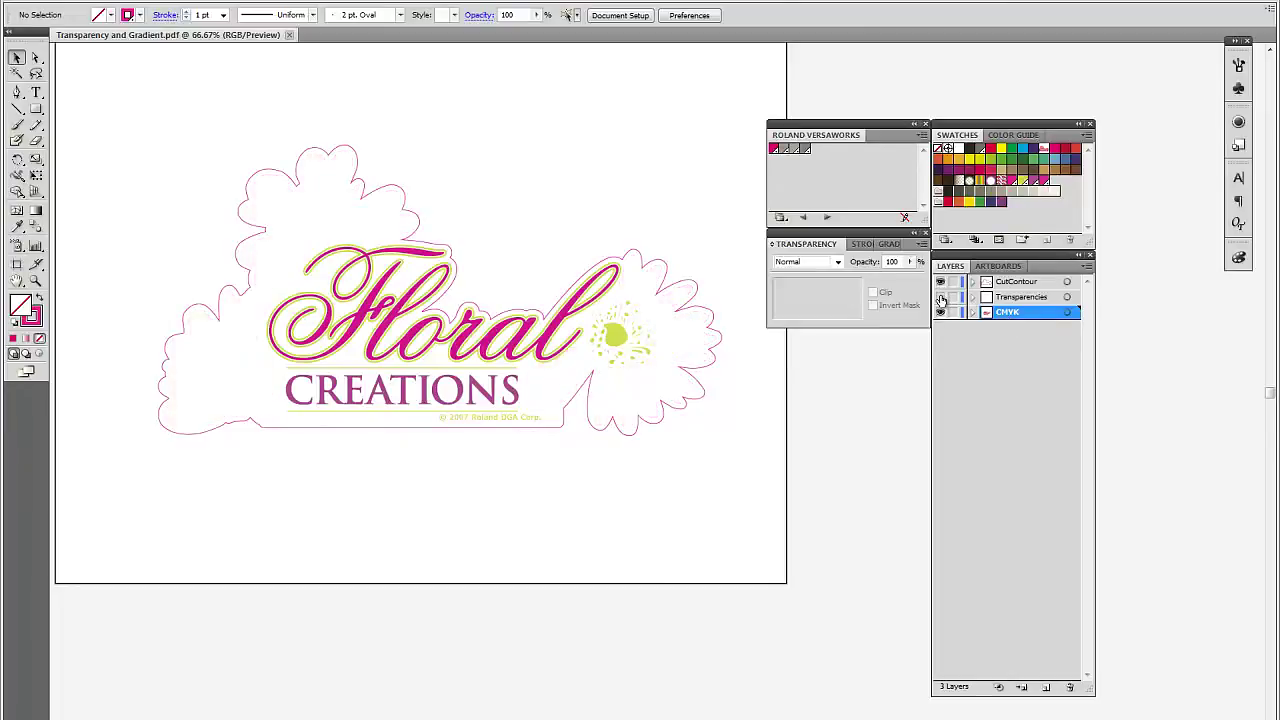
pyautogui.click(940, 298)
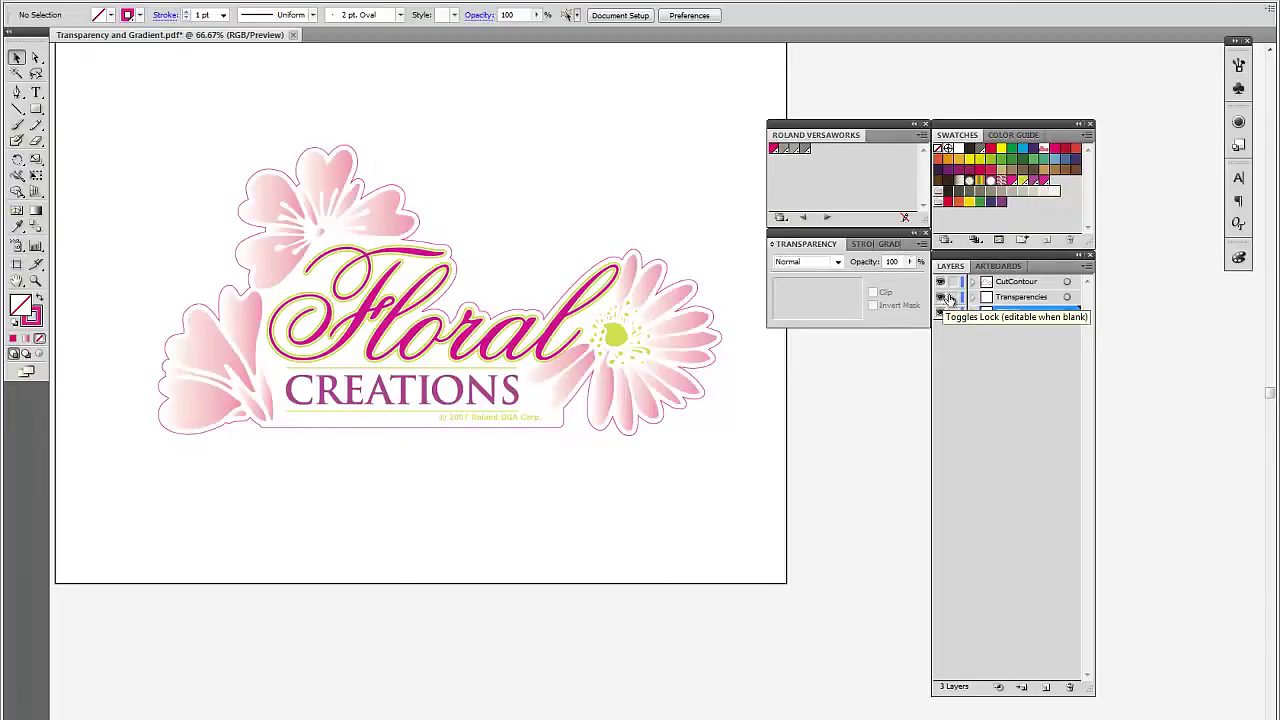
pyautogui.click(941, 283)
pyautogui.click(941, 283)
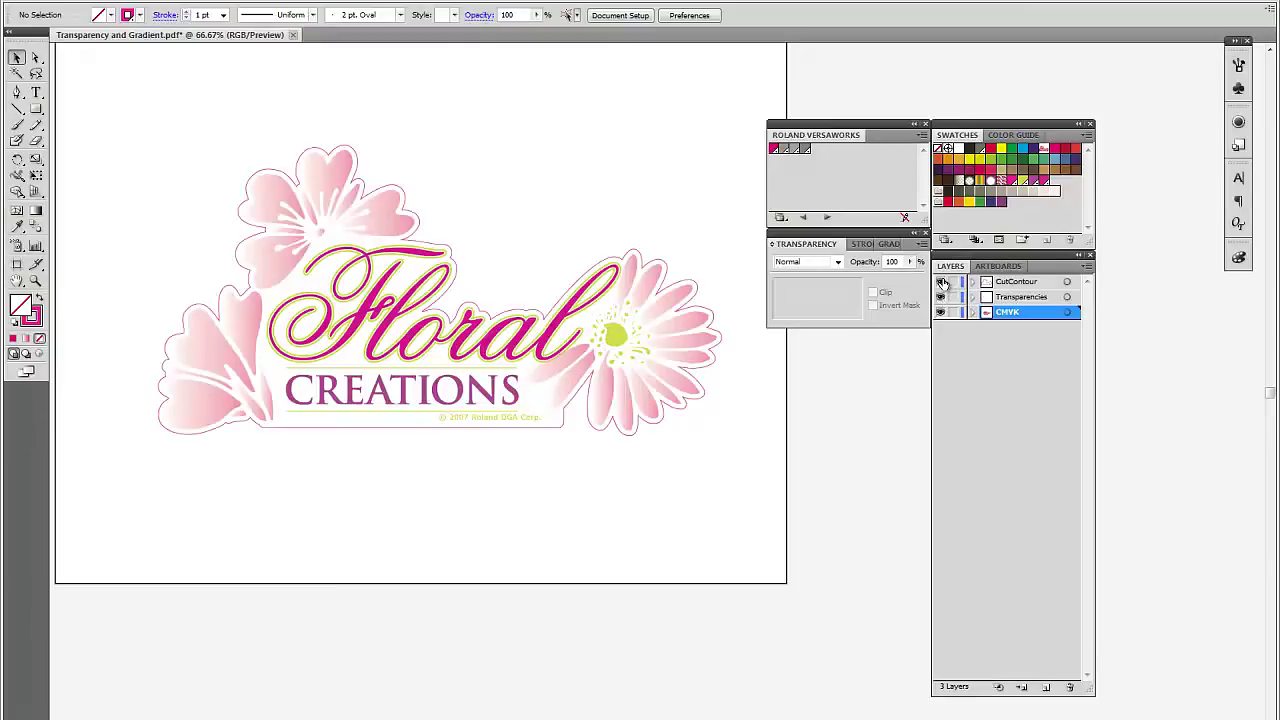
pyautogui.click(1016, 285)
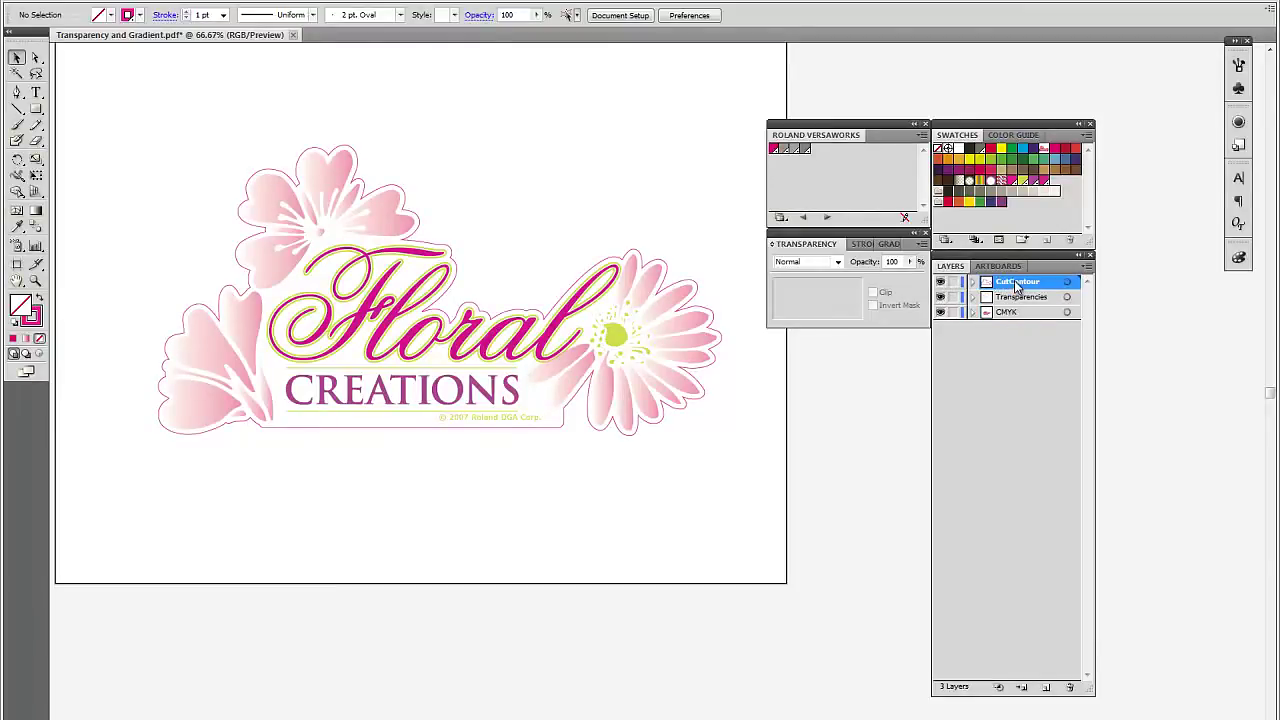
# Merge the three selected layers into CMYK with Merge Selected, then drag <Group> above <Path>.
pyautogui.keyDown('shift'); pyautogui.click(1017, 318); pyautogui.keyUp('shift')
pyautogui.click(1087, 266)
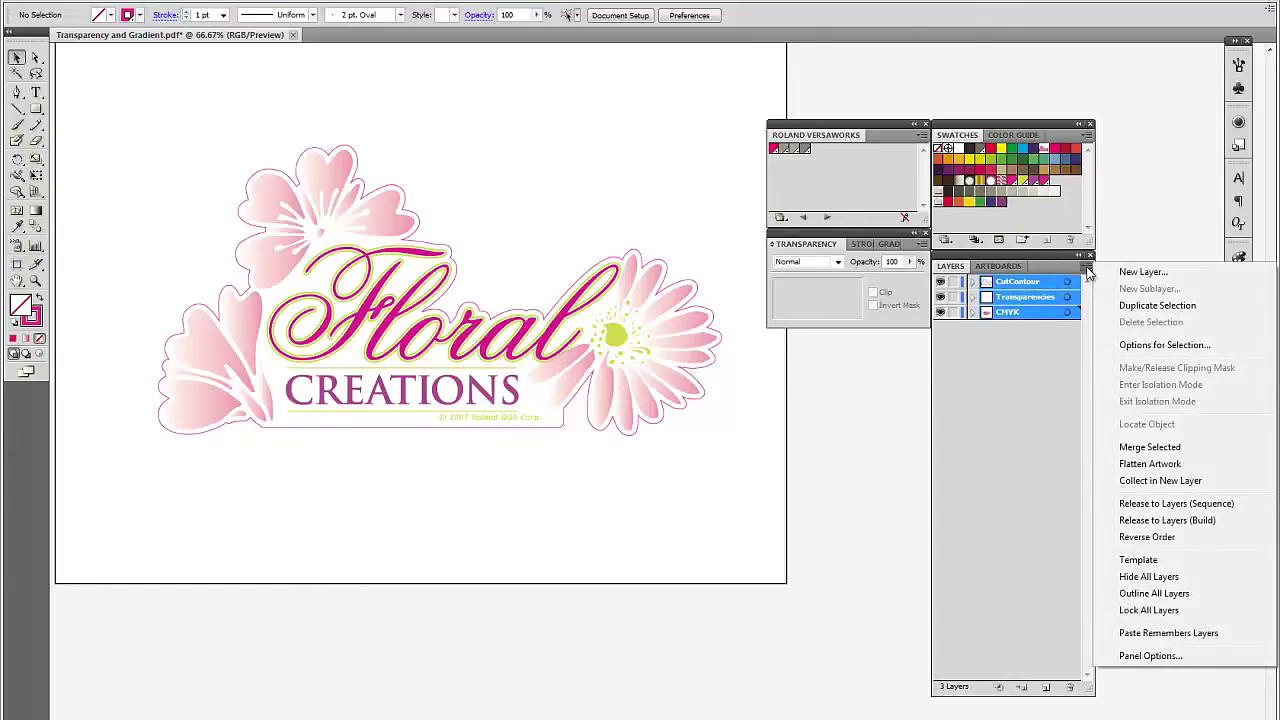
pyautogui.click(1140, 447)
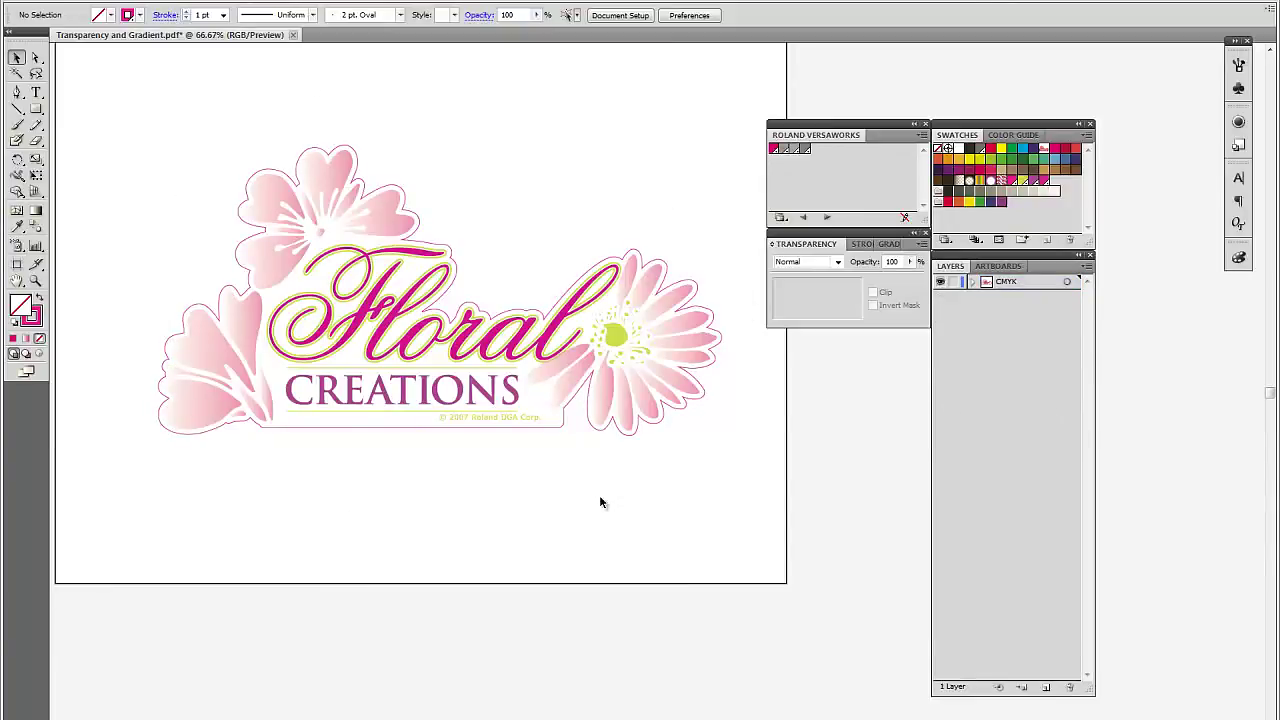
pyautogui.click(975, 283)
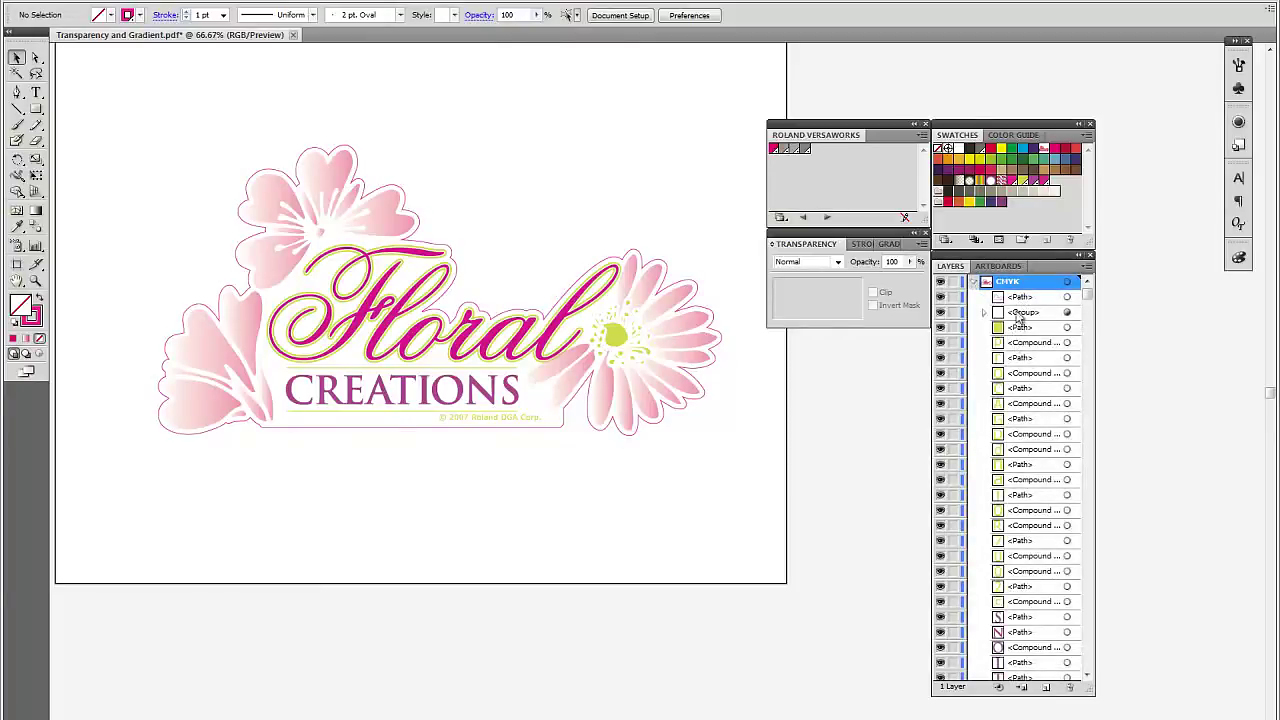
pyautogui.moveTo(1027, 300); pyautogui.dragTo(1025, 325)
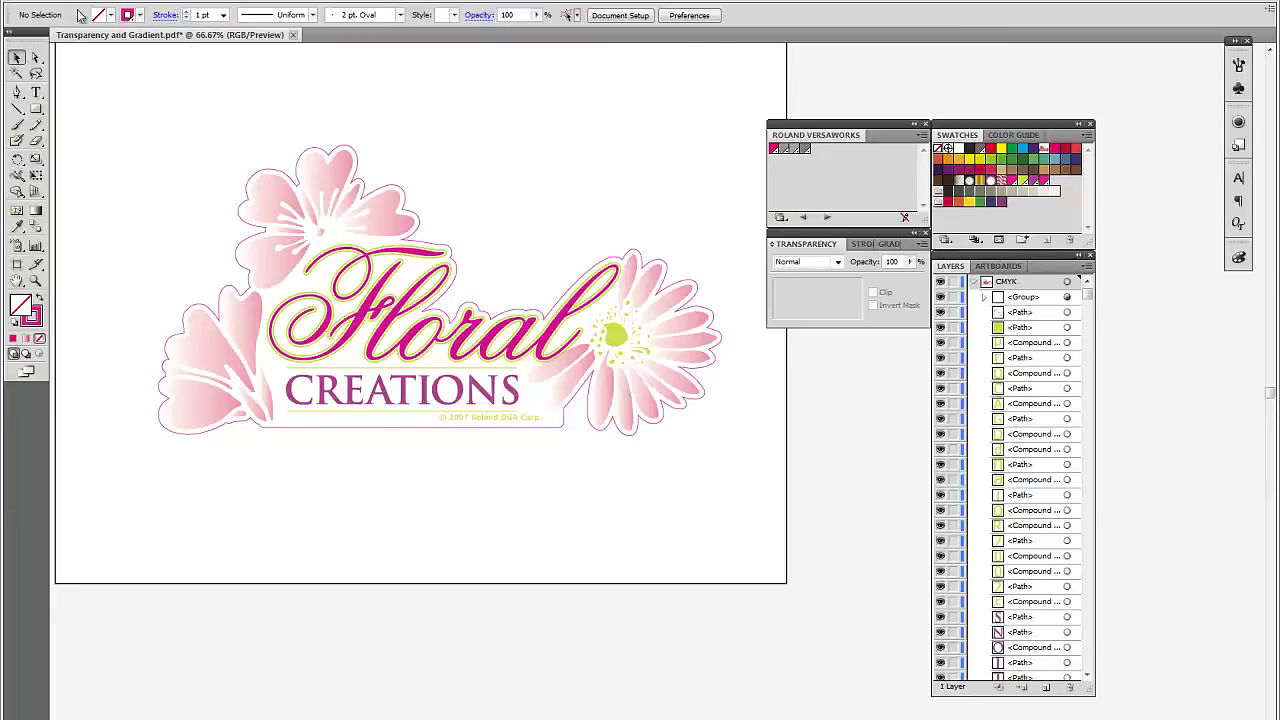
pyautogui.click(54, 2)
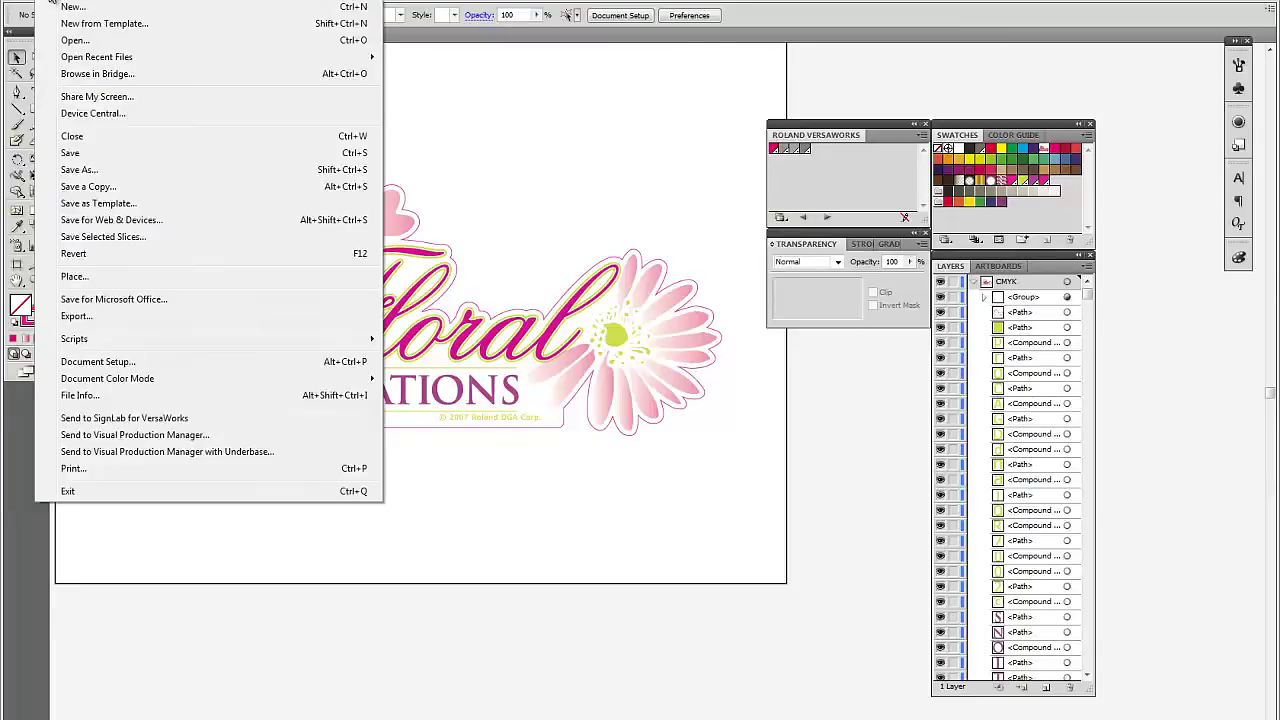
# Save the merged logo as Transparency and Gradient-layer.pdf, keeping Acrobat 4 (PDF 1.3) compatibility.
pyautogui.click(98, 171)
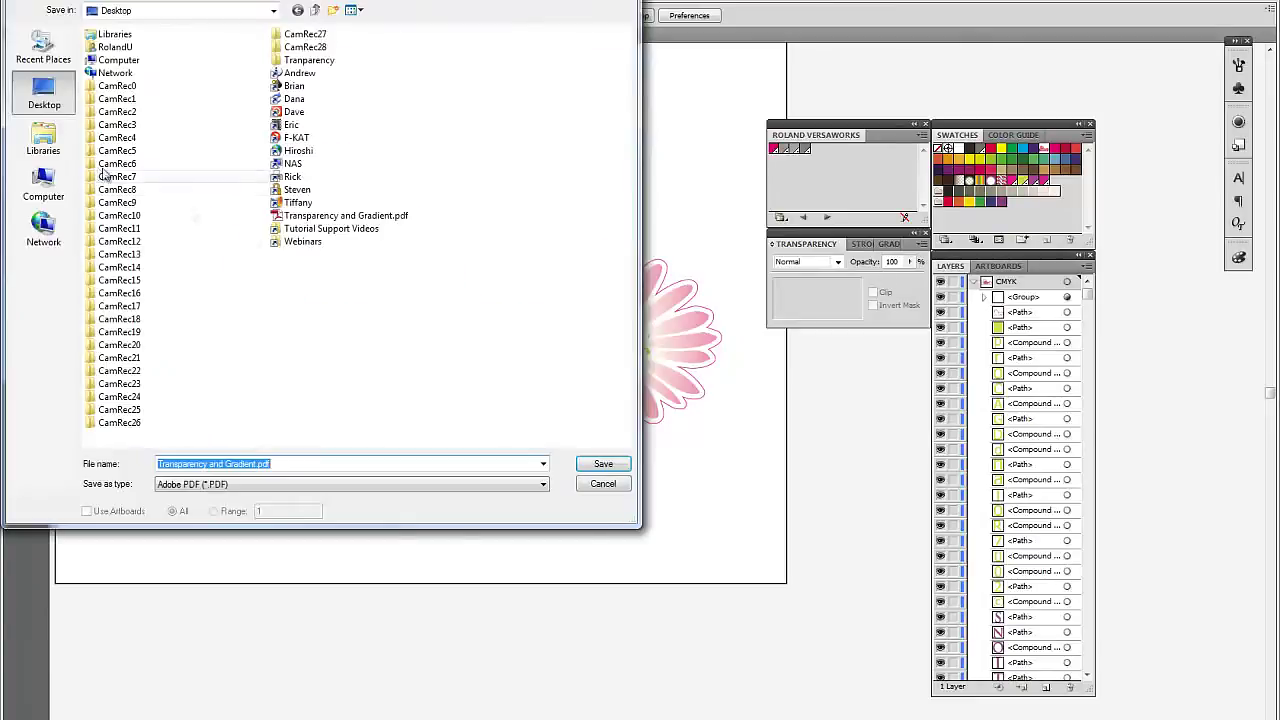
pyautogui.click(258, 464)
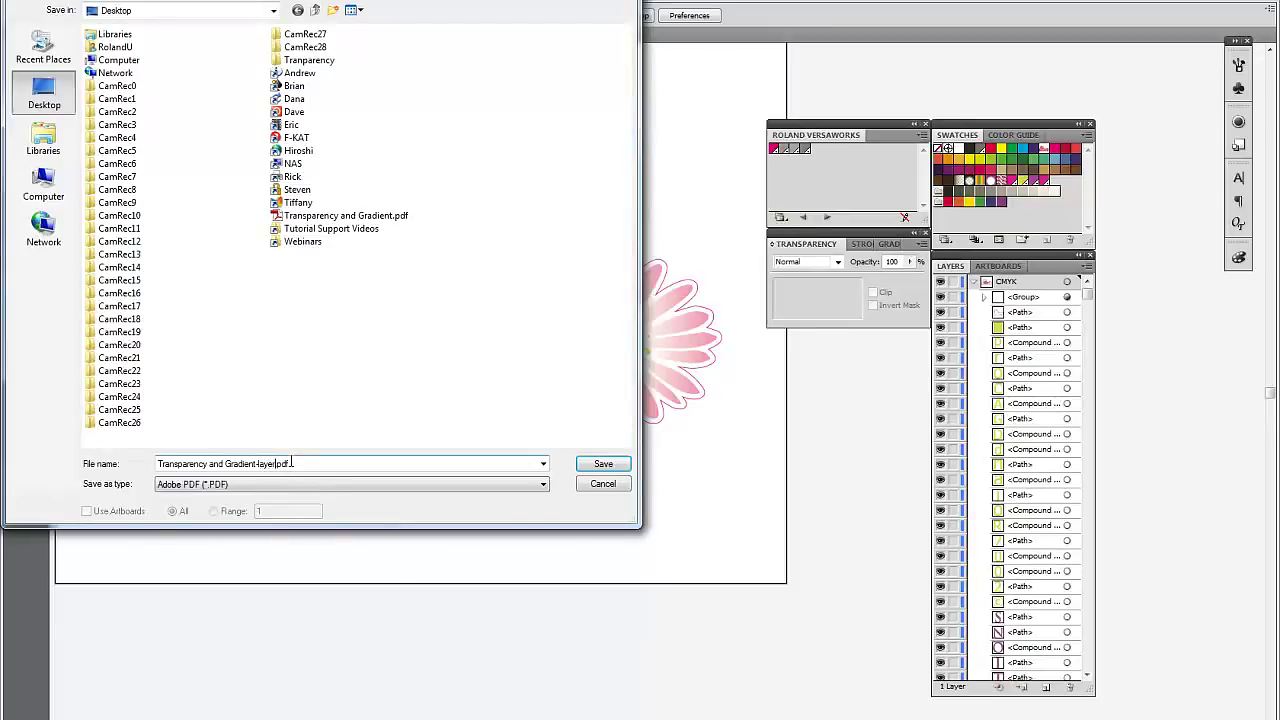
pyautogui.press('Return')
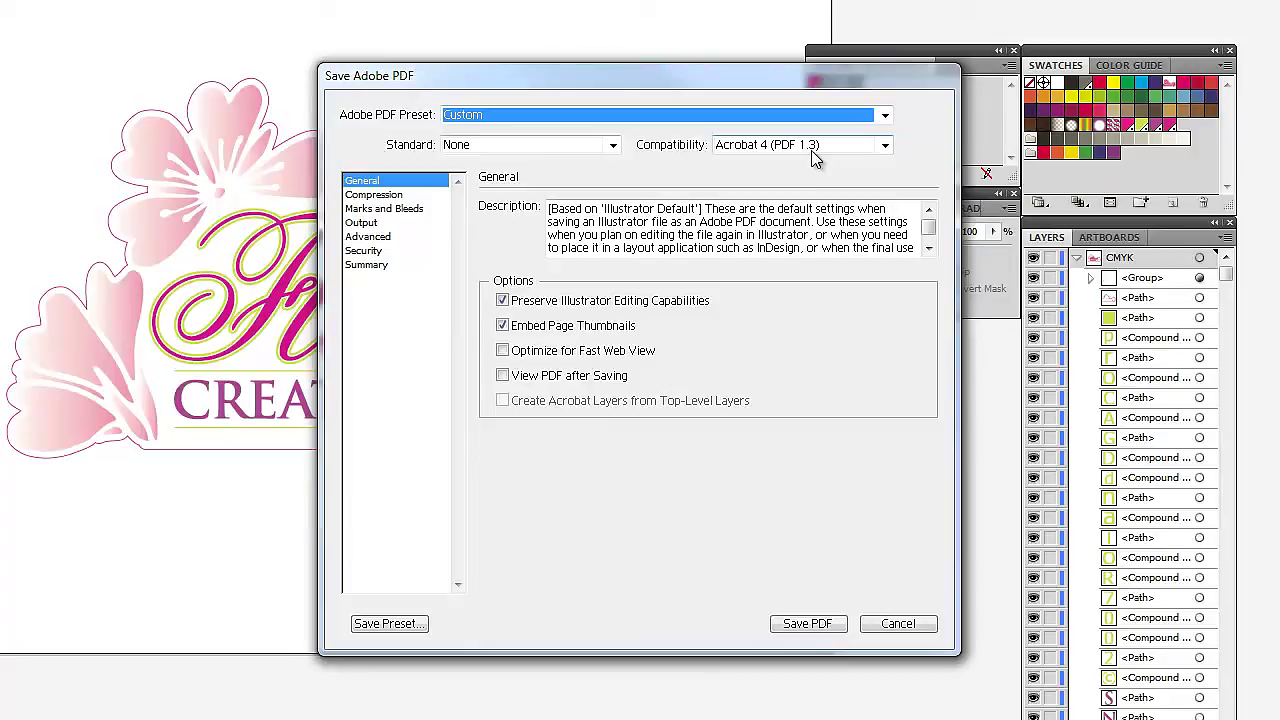
pyautogui.click(808, 625)
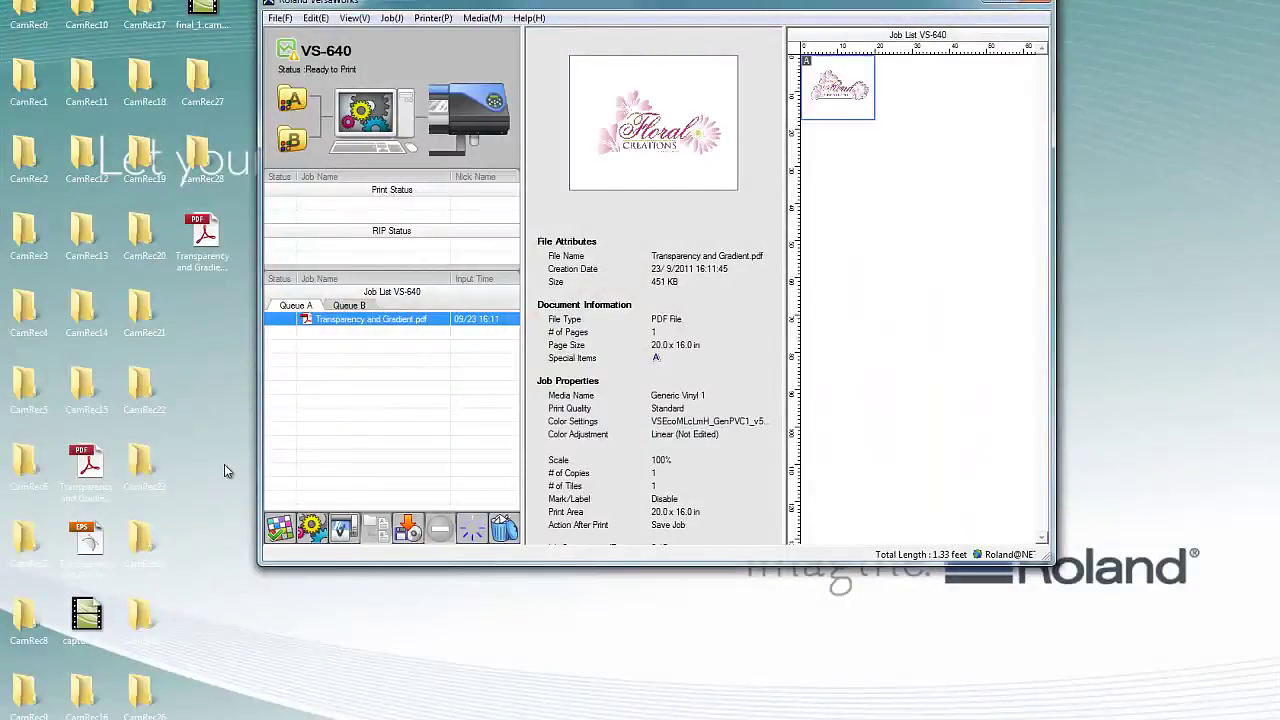
# Drag Transparency and Gradient-layer.pdf from the desktop into Queue A as a second job.
pyautogui.moveTo(202, 235); pyautogui.dragTo(327, 349)
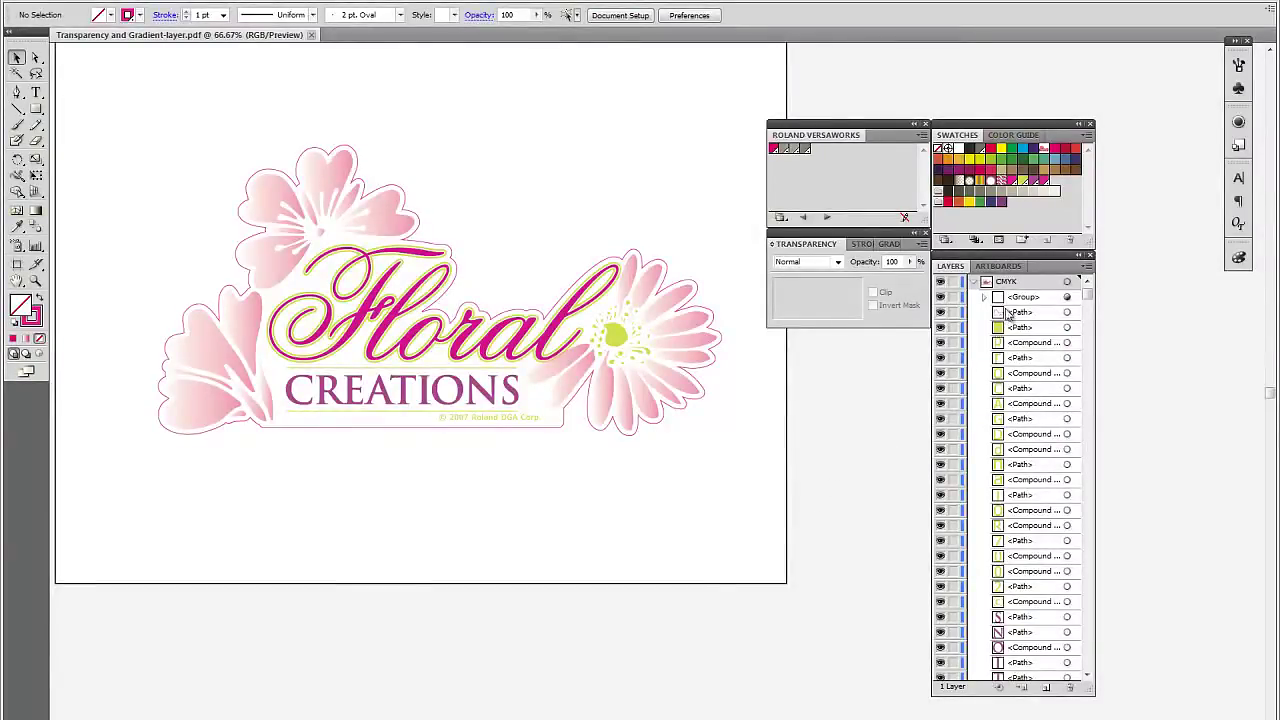
# Drag the <Path> sublayer above <Group> in the CMYK layer and select it.
pyautogui.moveTo(1012, 316); pyautogui.dragTo(990, 290)
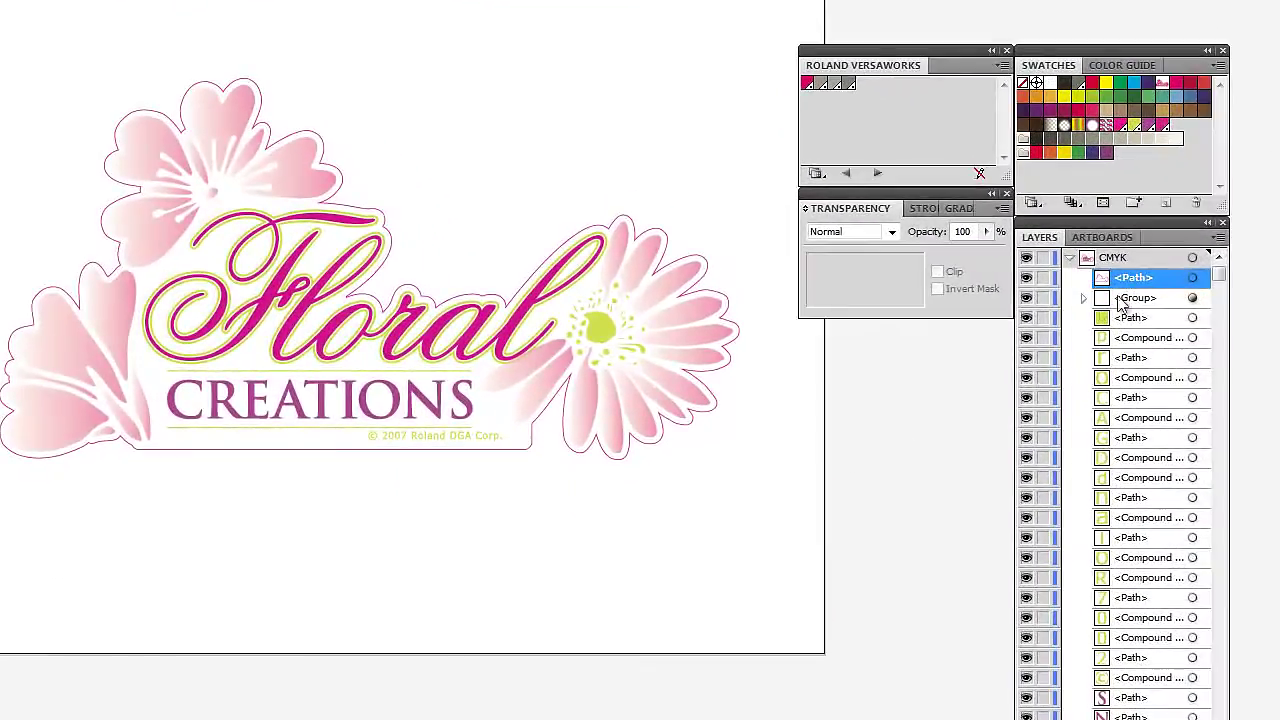
pyautogui.click(1069, 259)
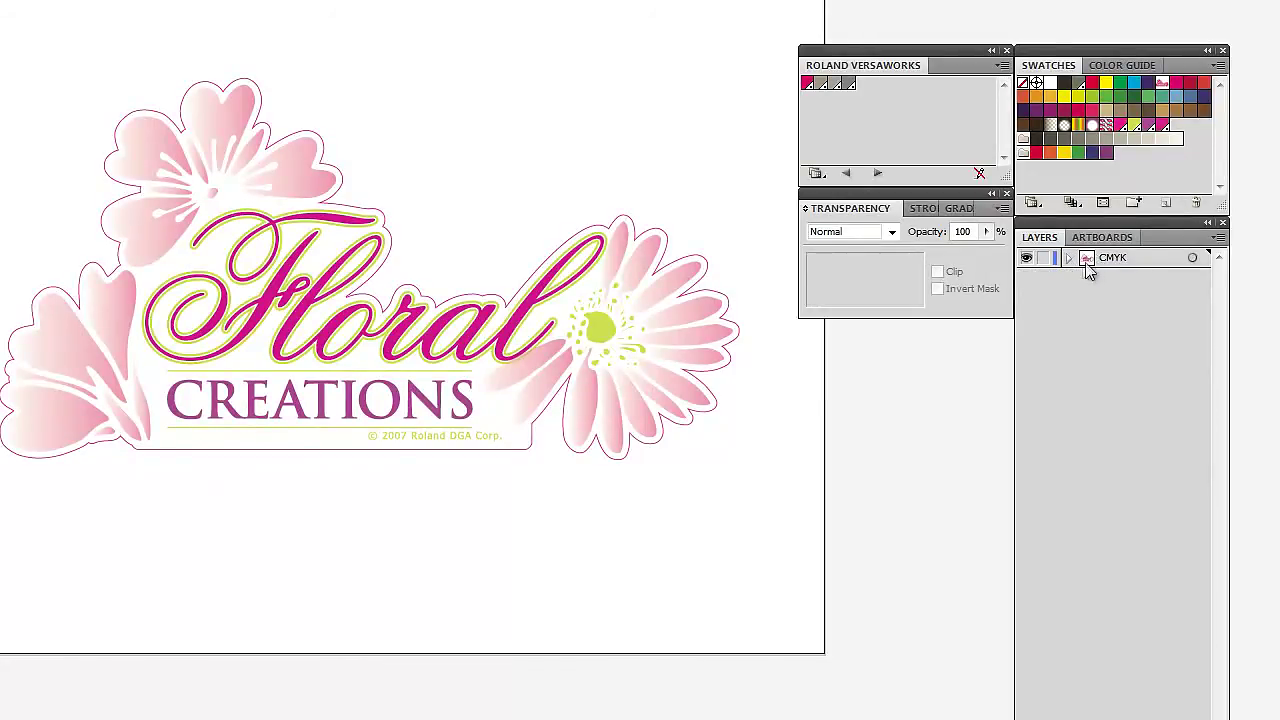
pyautogui.click(1069, 258)
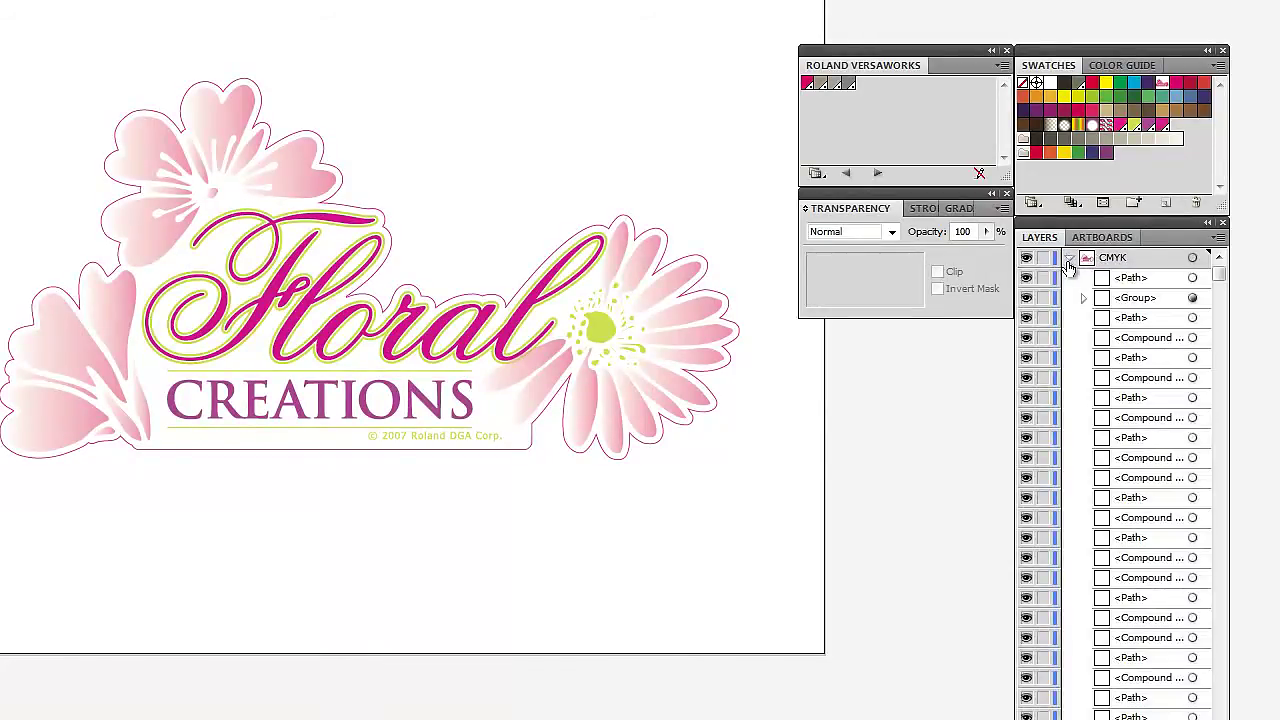
pyautogui.click(1133, 277)
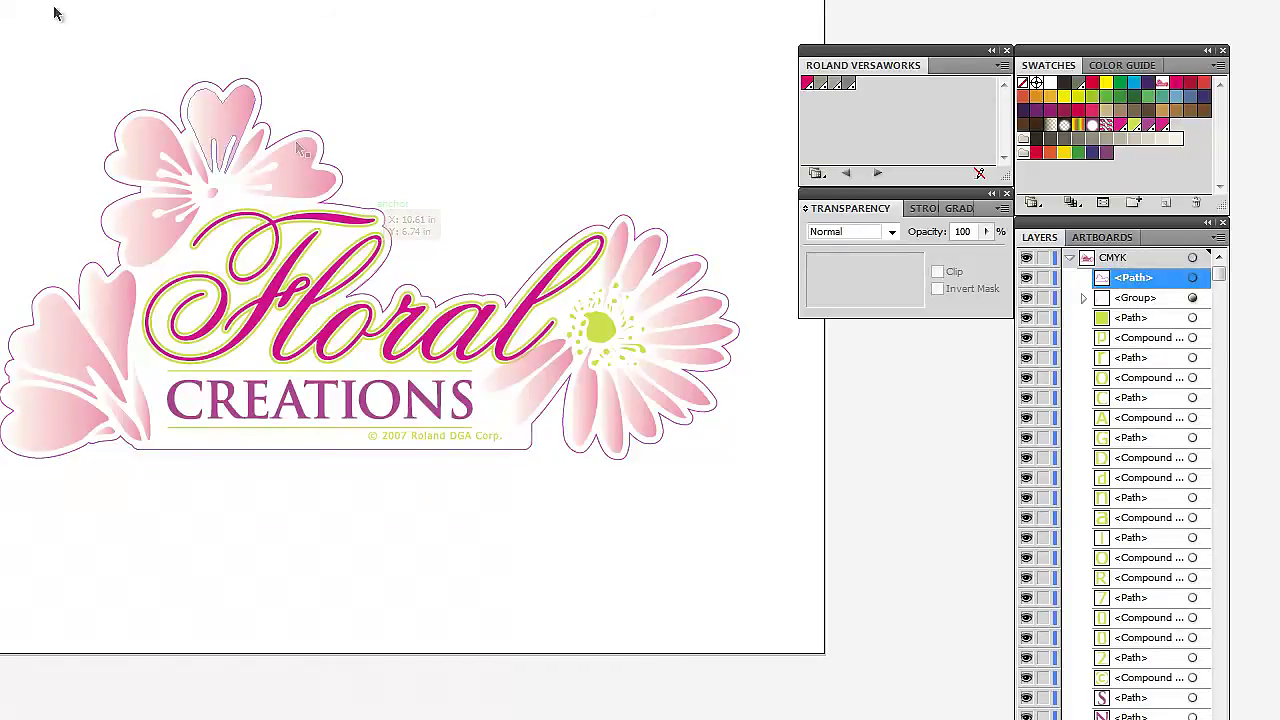
pyautogui.hotkey('alt', 'f')
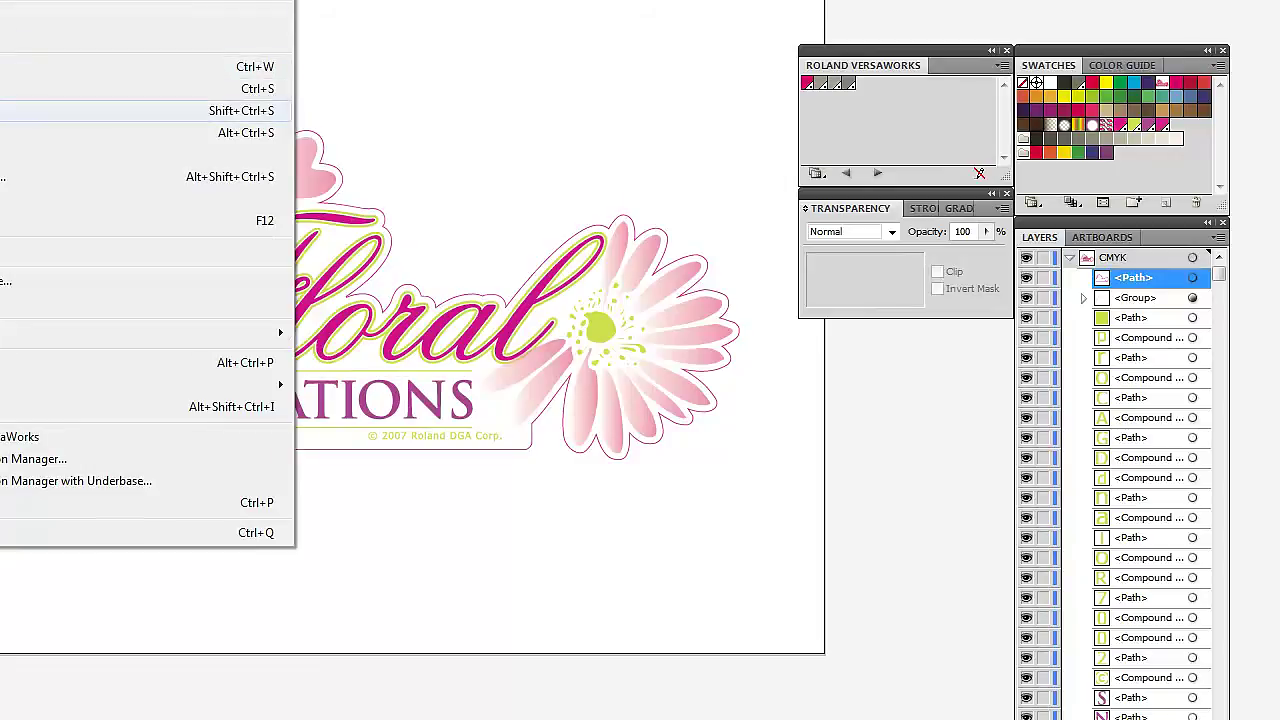
# Save a copy named Transparency and Gradient-layer on top.pdf.
pyautogui.hotkey('shift', 'ctrl', 's')
pyautogui.click(151, 497)
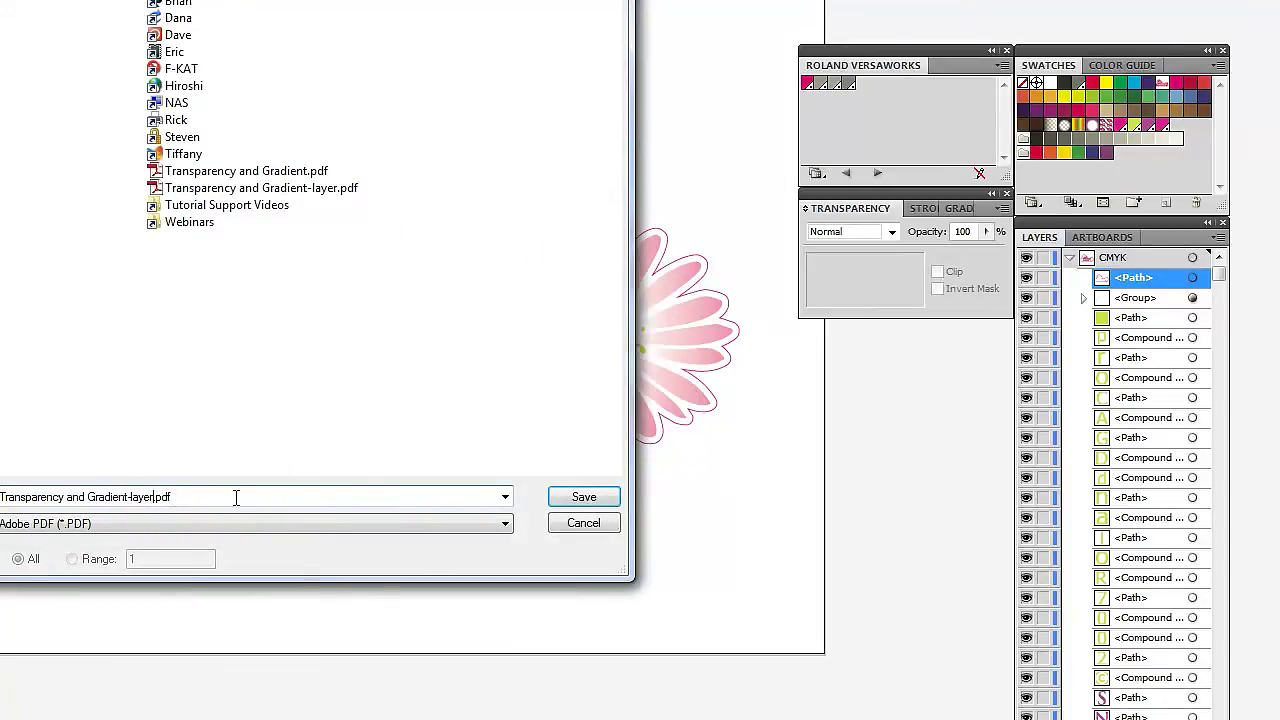
pyautogui.write('on top')
pyautogui.click(592, 497)
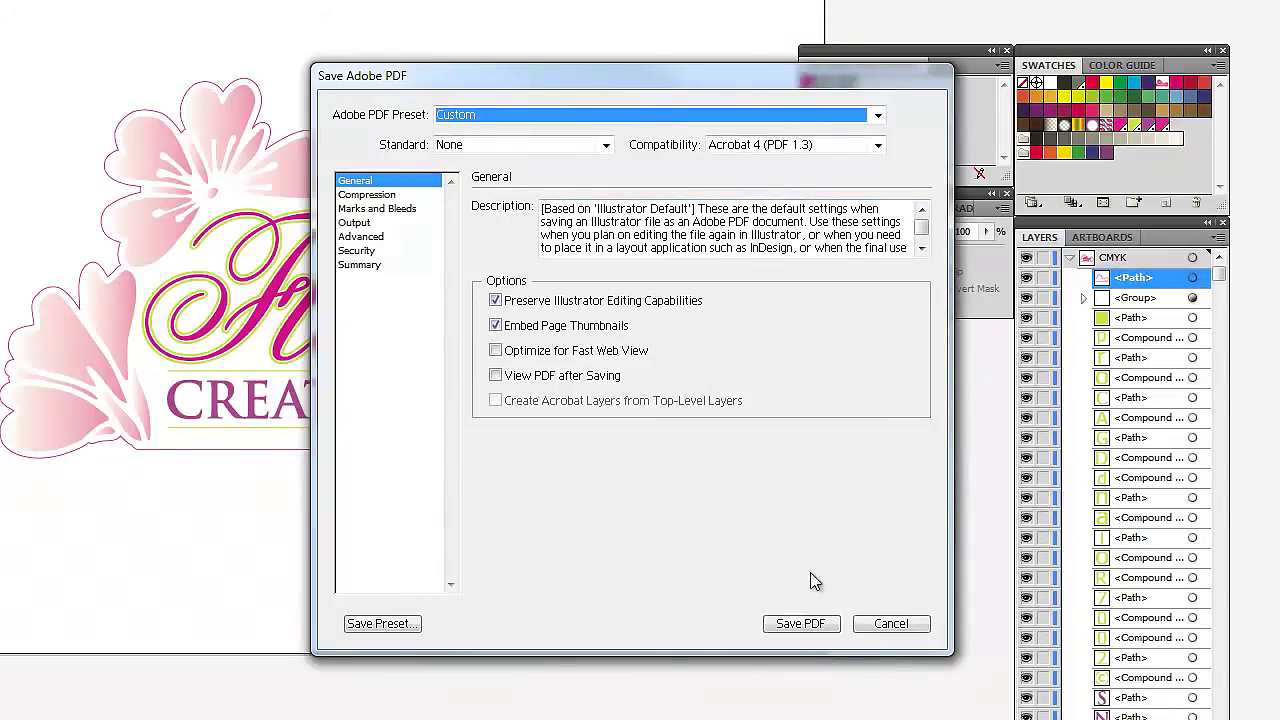
# Accept the Custom transparency flattener settings under Advanced and save the PDF 1.3 file.
pyautogui.click(380, 240)
pyautogui.click(762, 350)
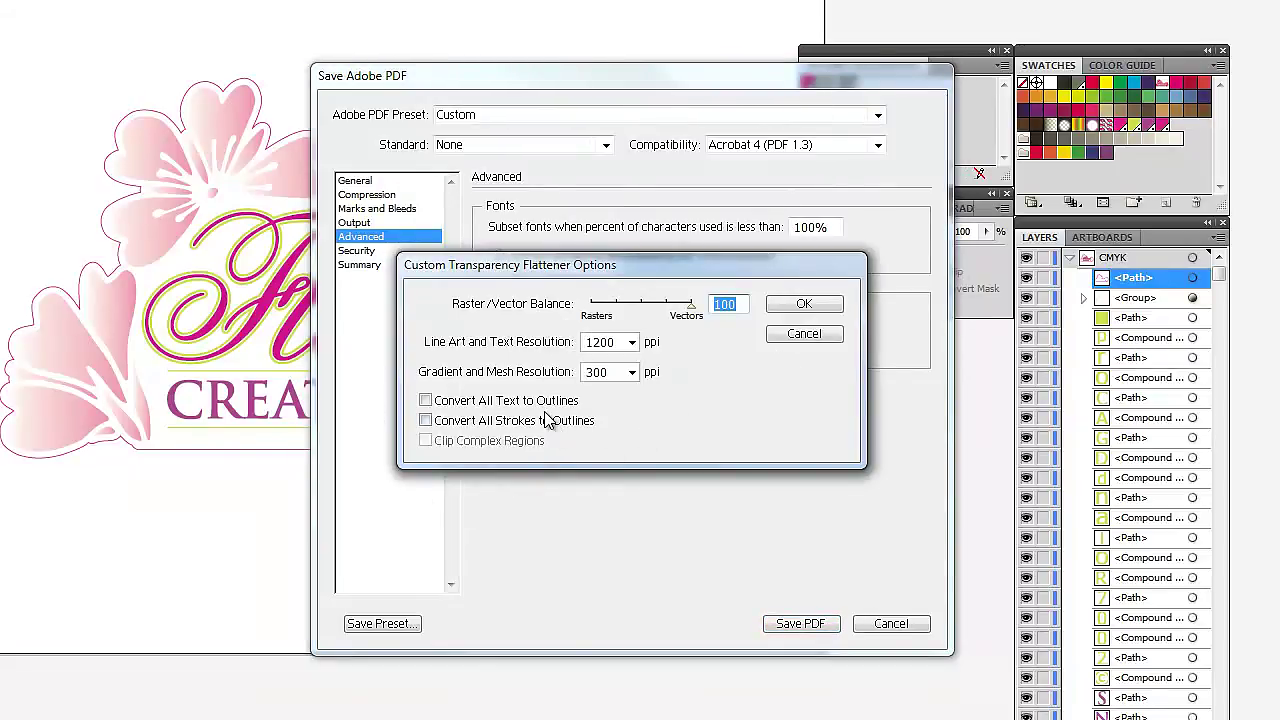
pyautogui.click(796, 306)
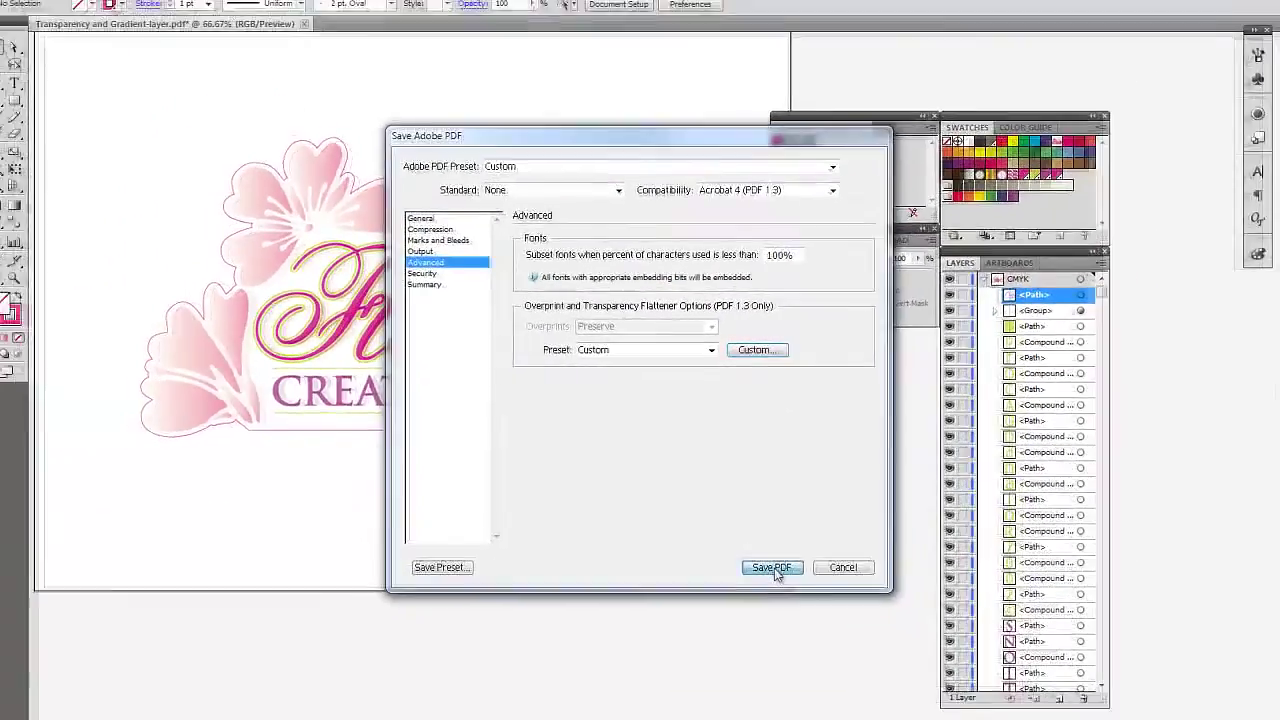
pyautogui.click(795, 613)
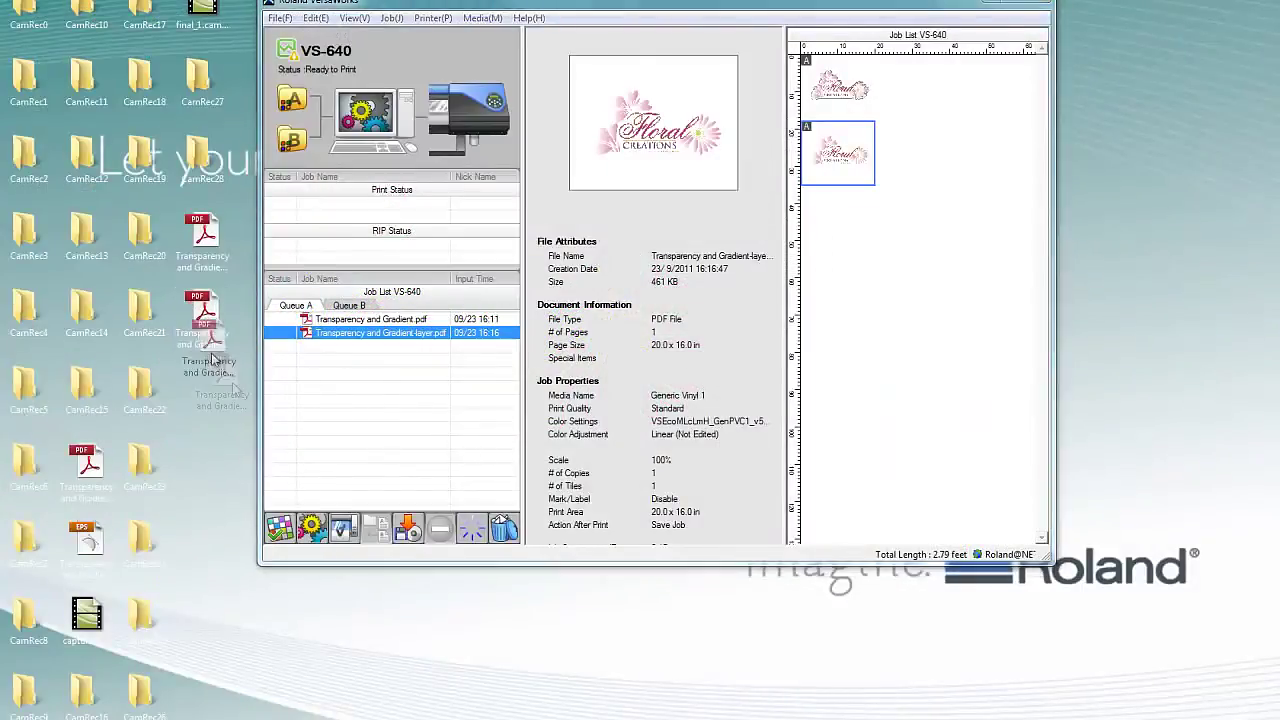
# Add Transparency and Gradient-layer on top.pdf to Queue A and review its job settings.
pyautogui.moveTo(211, 358); pyautogui.dragTo(366, 394)
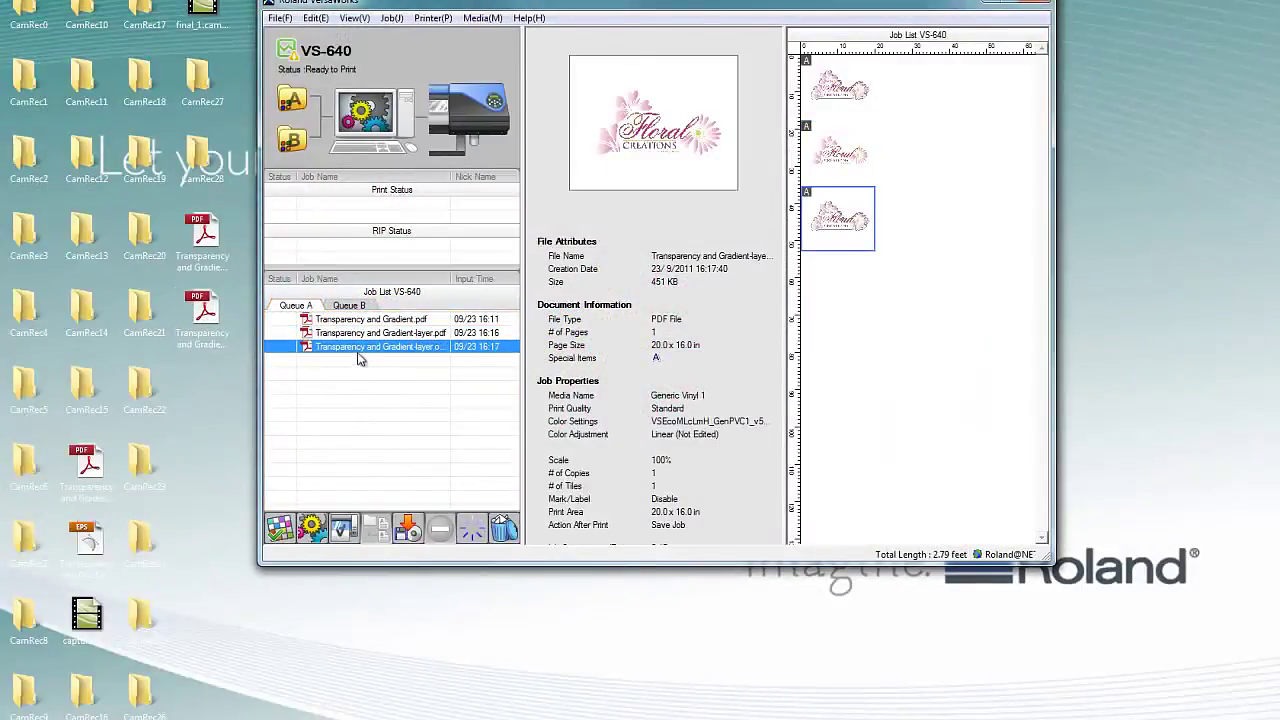
pyautogui.doubleClick(360, 348)
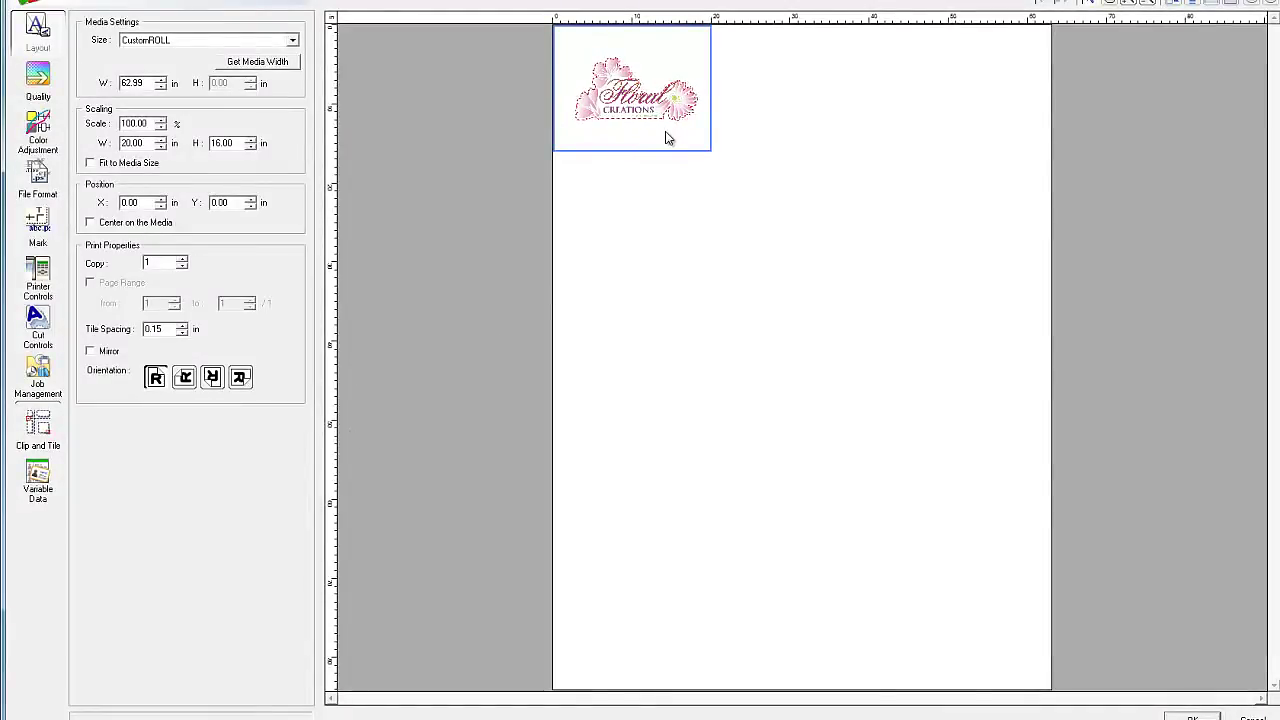
pyautogui.click(1192, 716)
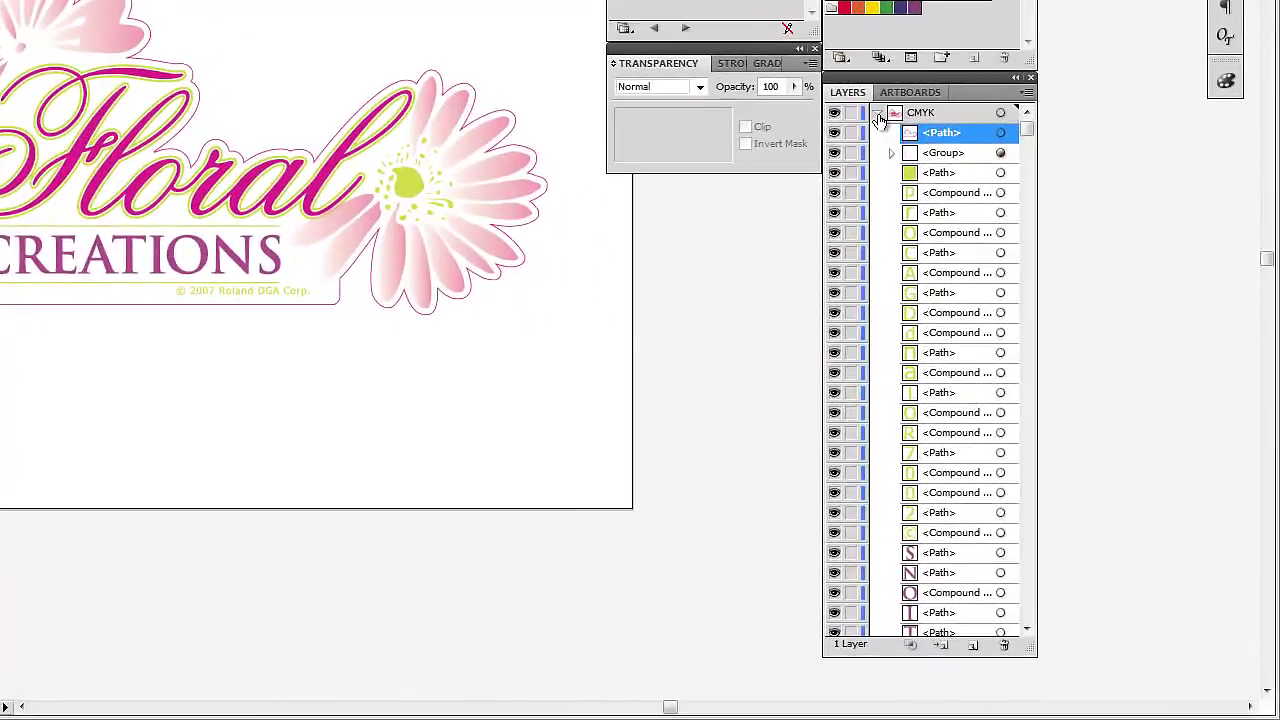
pyautogui.click(974, 281)
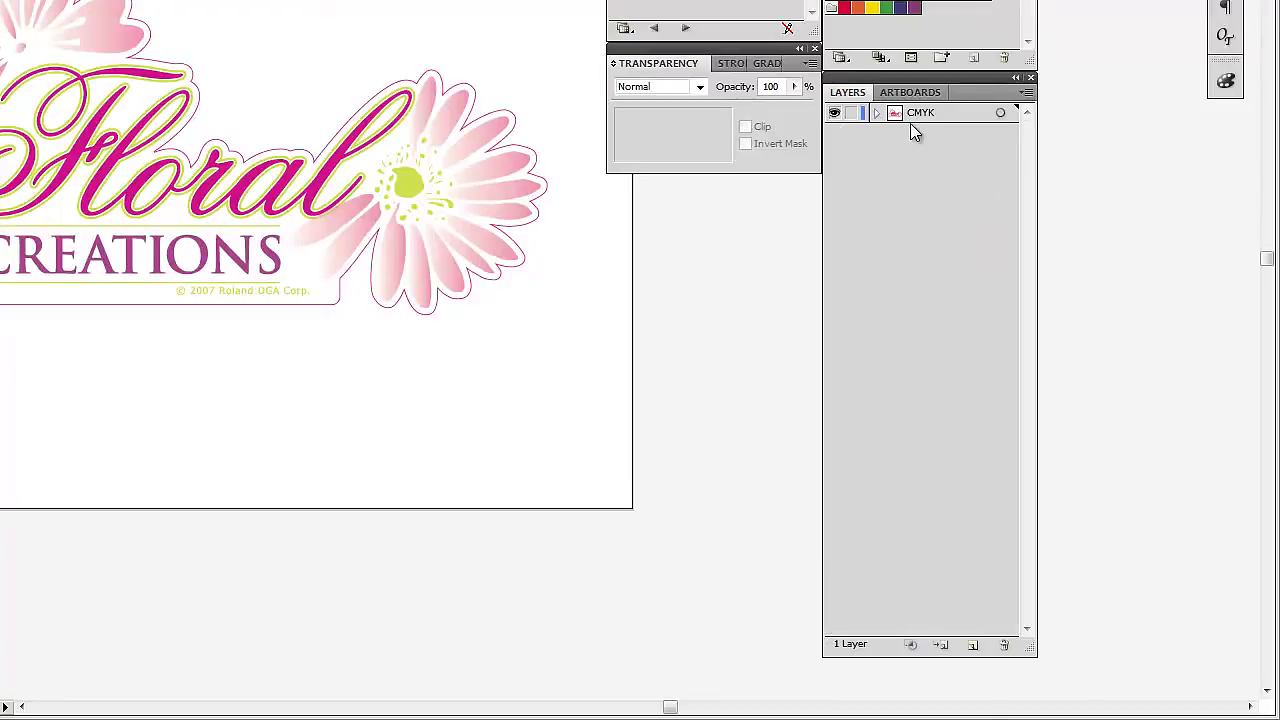
pyautogui.click(874, 113)
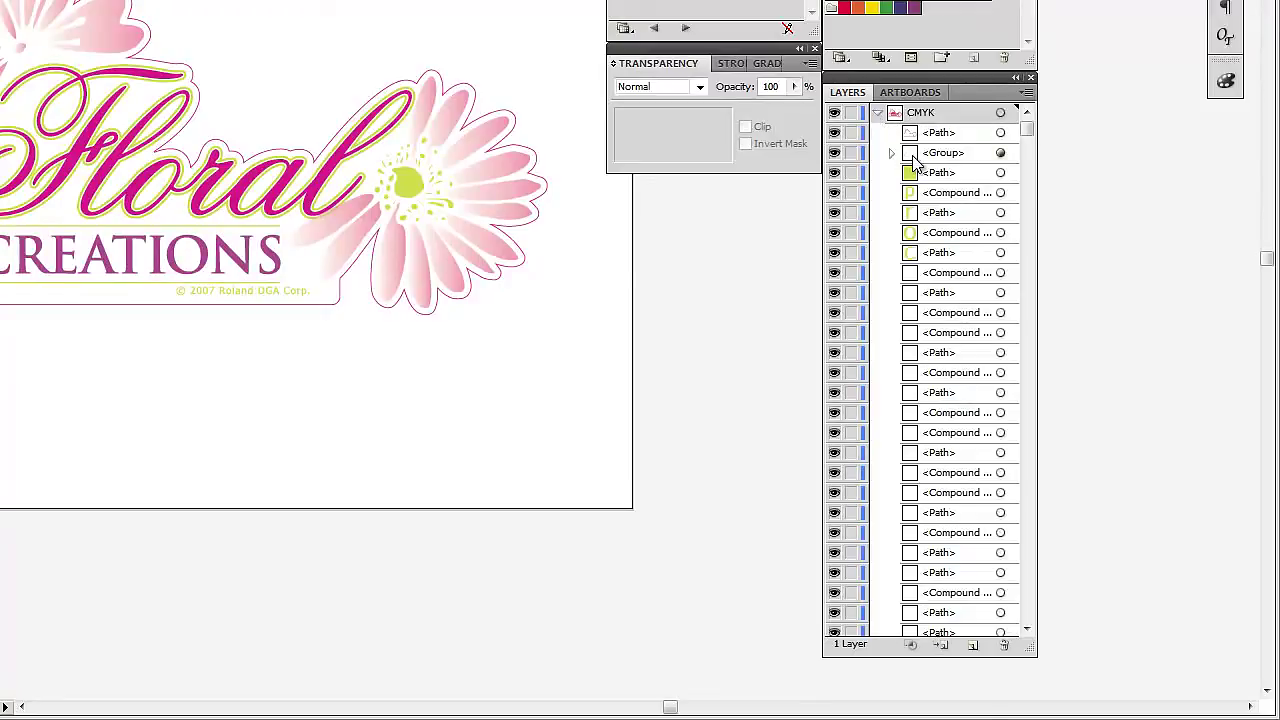